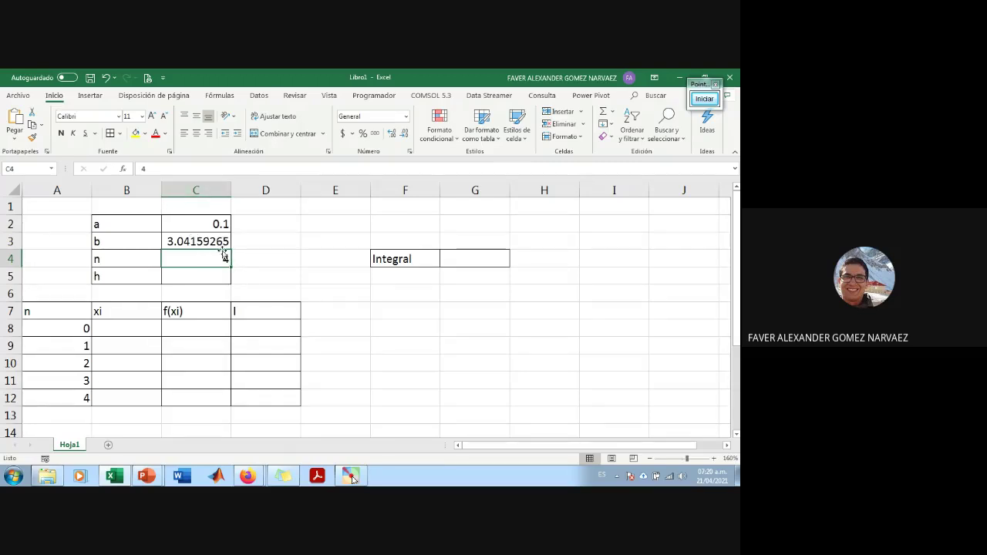
Step: Calculate the step size h in C5 with the formula =(C3-C2)/C4
key(Down)
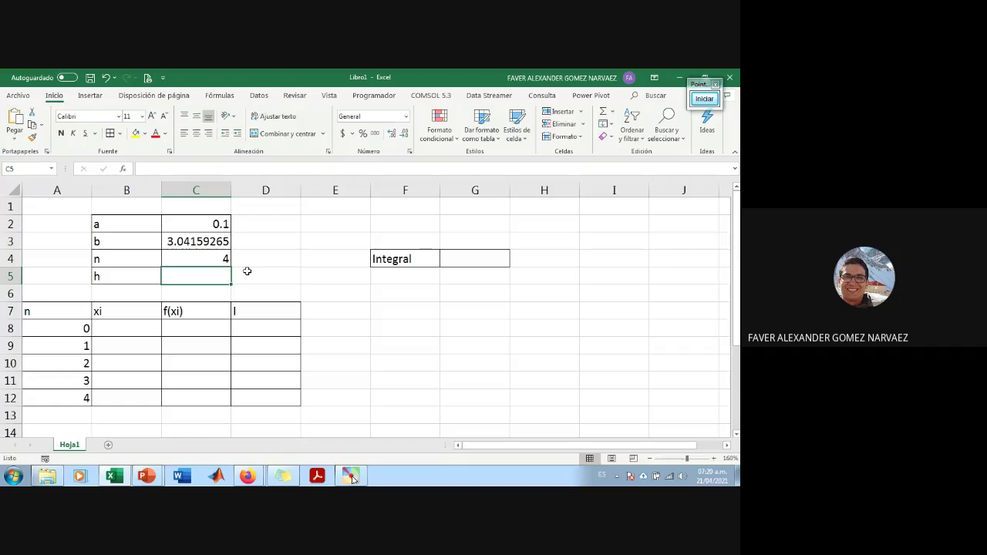
text(=)
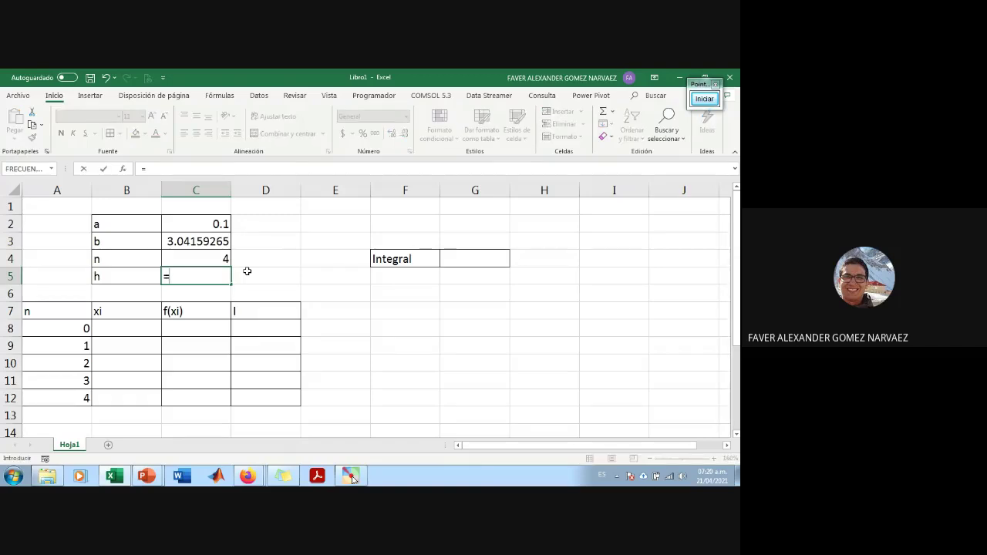
text(()
click(211, 239)
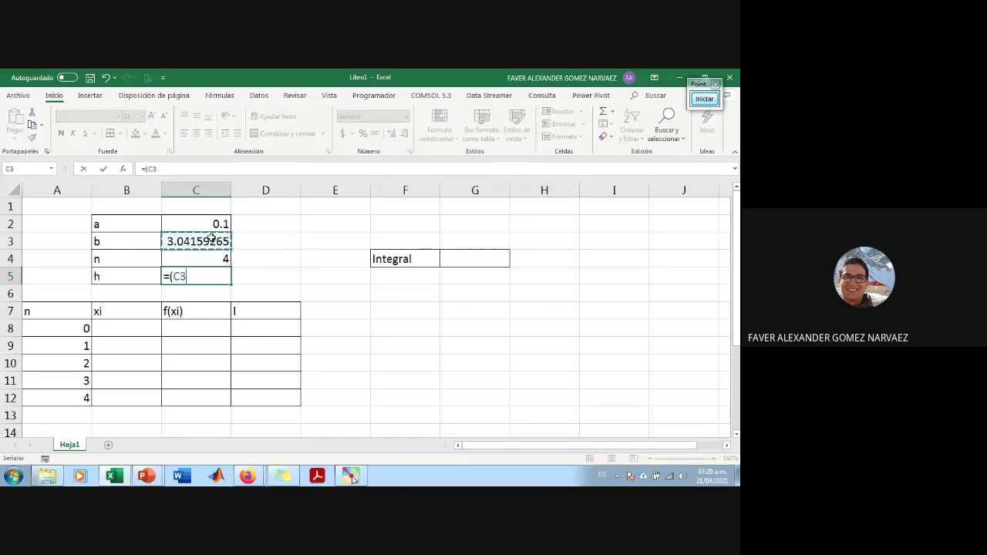
text(-)
click(214, 224)
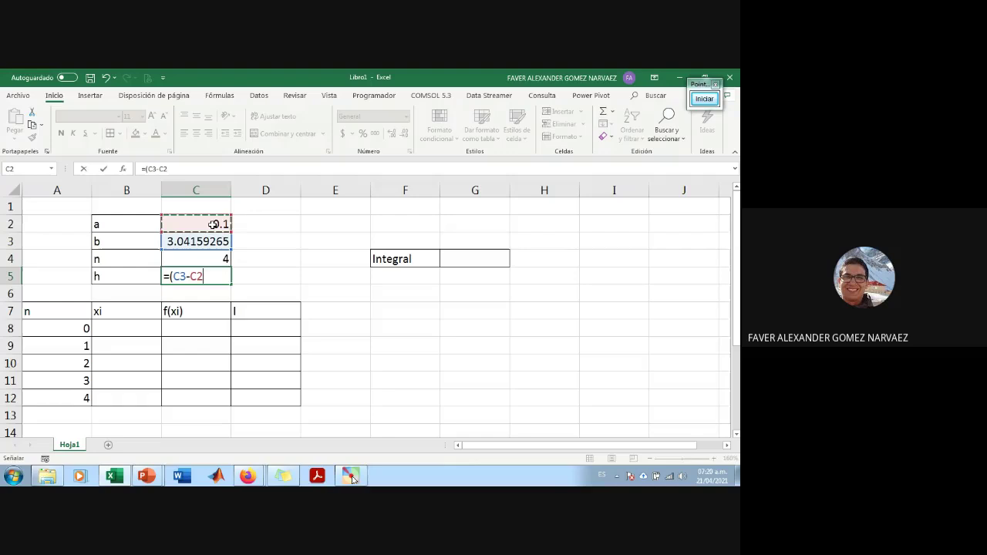
text())
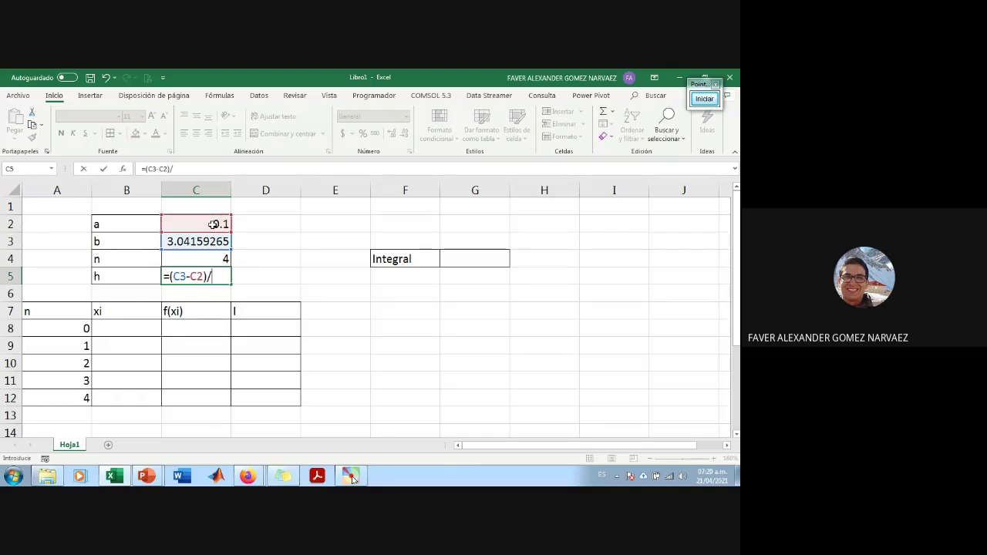
text(/)
click(211, 260)
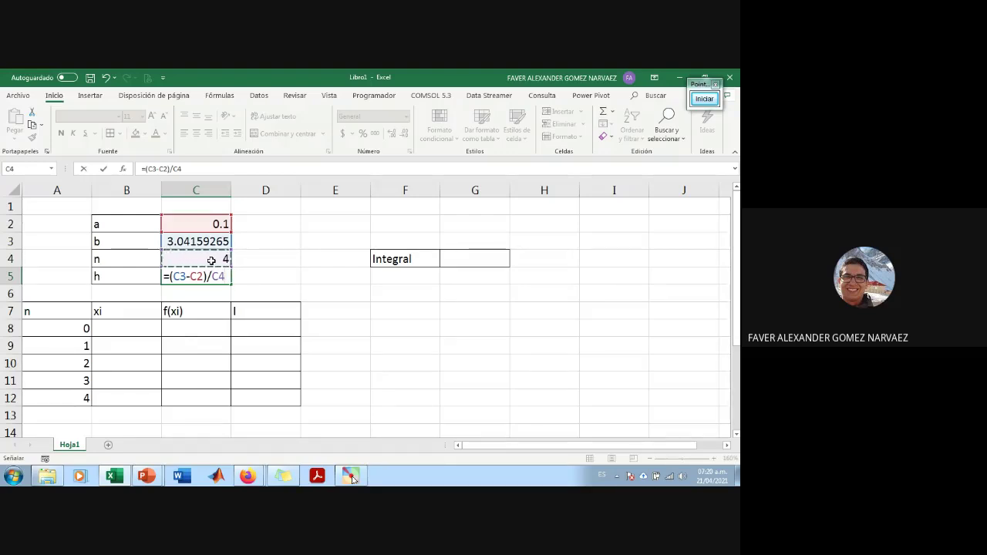
key(Return)
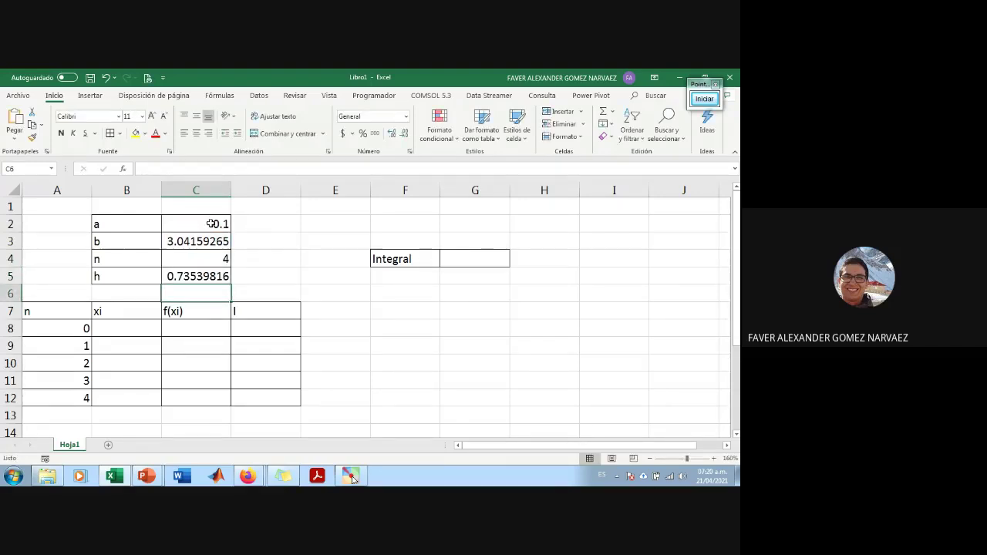
Step: Format the values of a, b and h in C2, C3 and C5 to four decimal places
drag(207, 223, 212, 239)
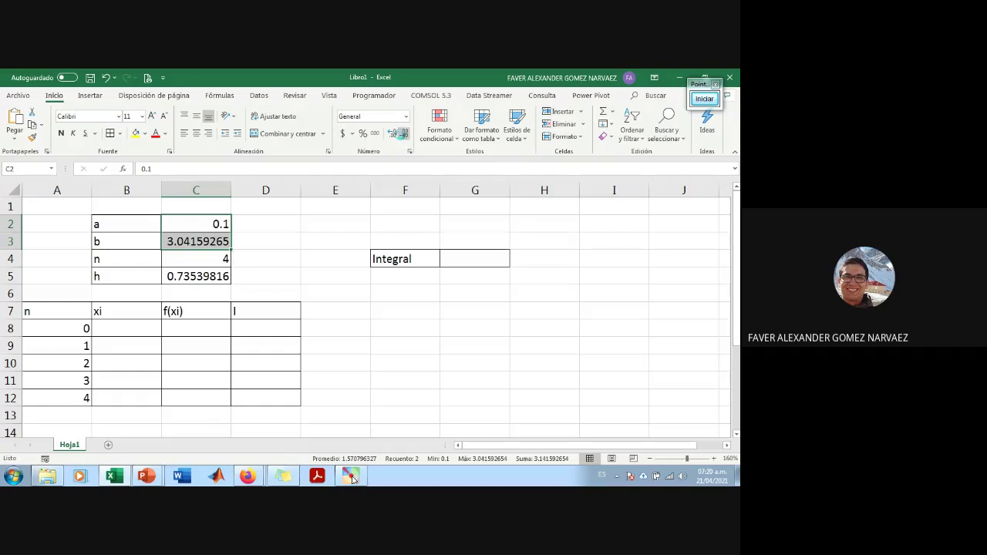
click(392, 135)
click(392, 136)
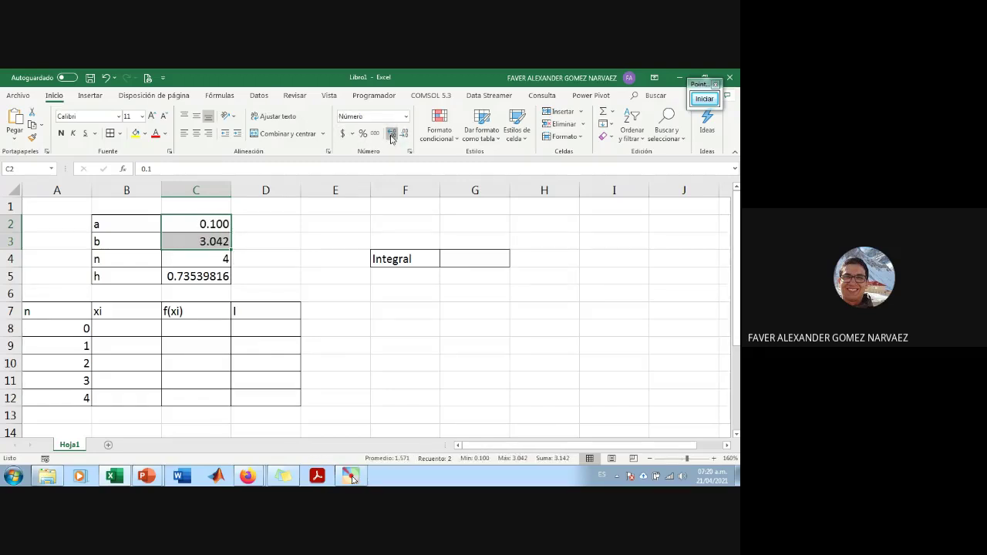
click(390, 136)
click(214, 273)
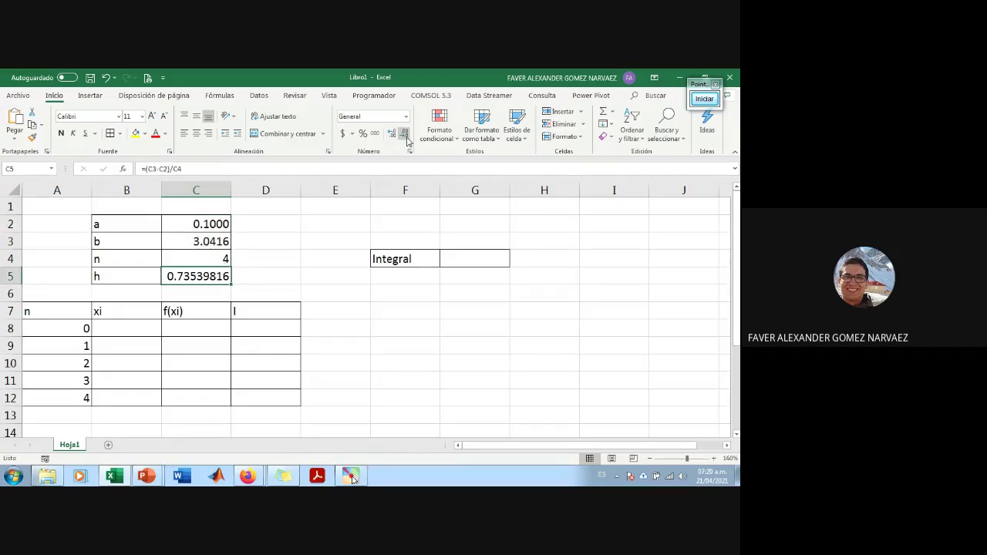
click(407, 135)
click(407, 137)
click(407, 136)
click(407, 137)
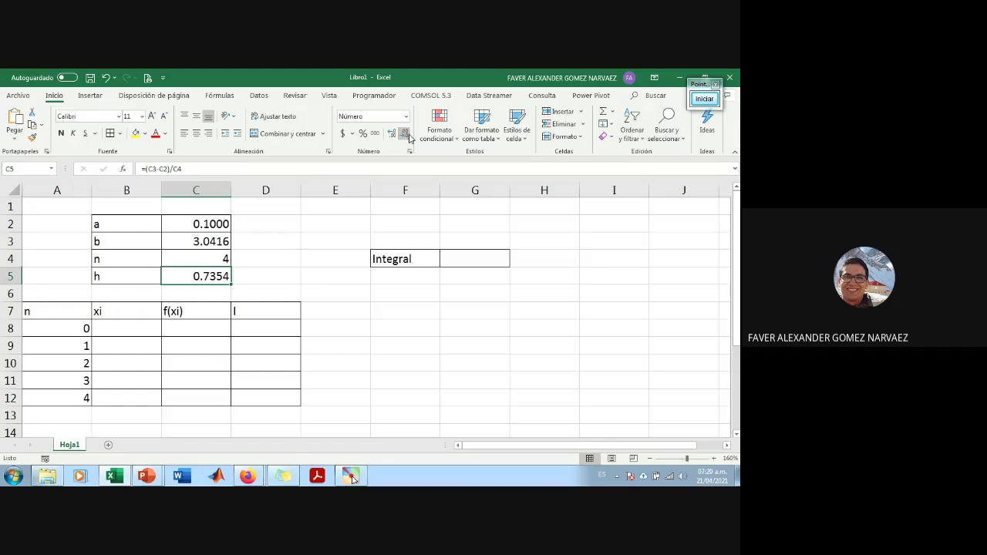
Step: Link the first xi value in B8 to the lower limit a with =C2
click(147, 336)
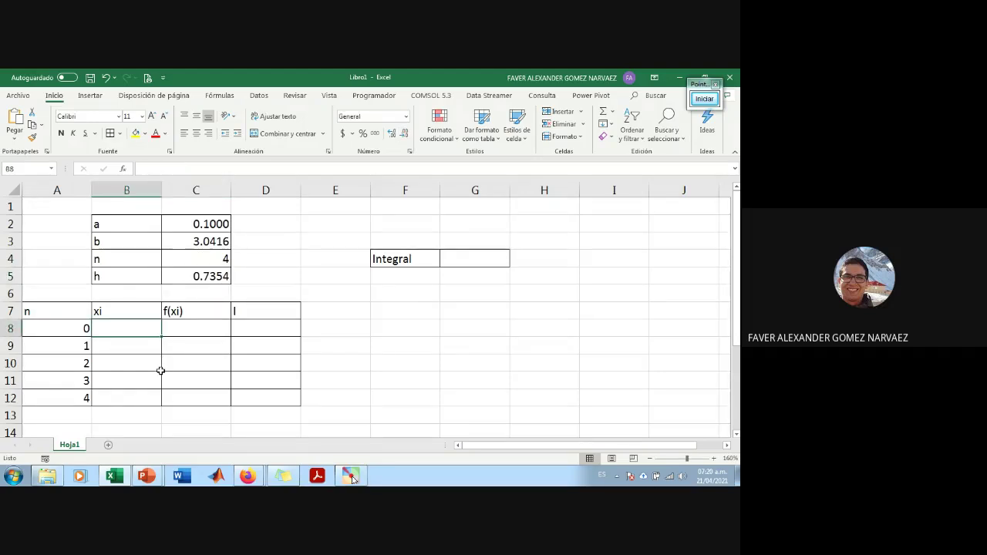
text(=)
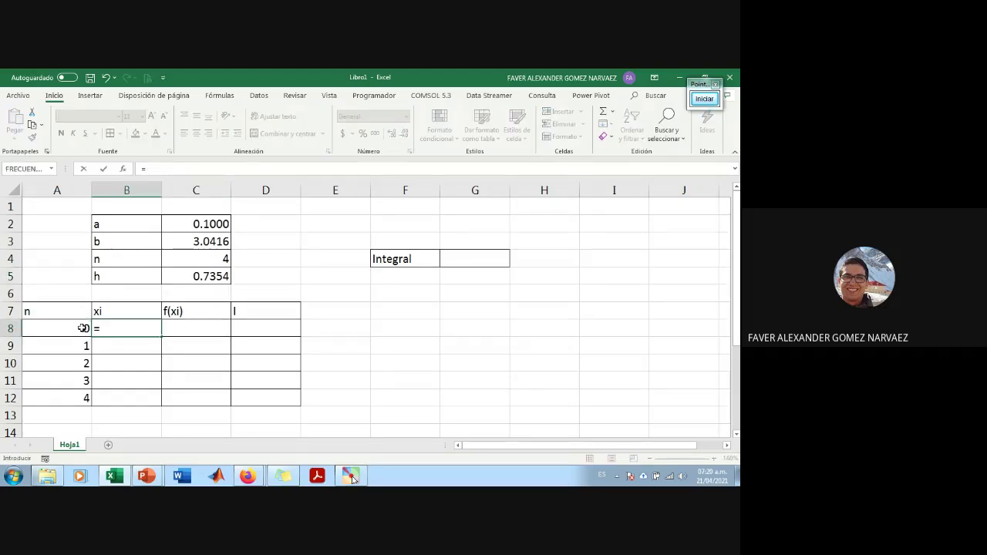
click(207, 224)
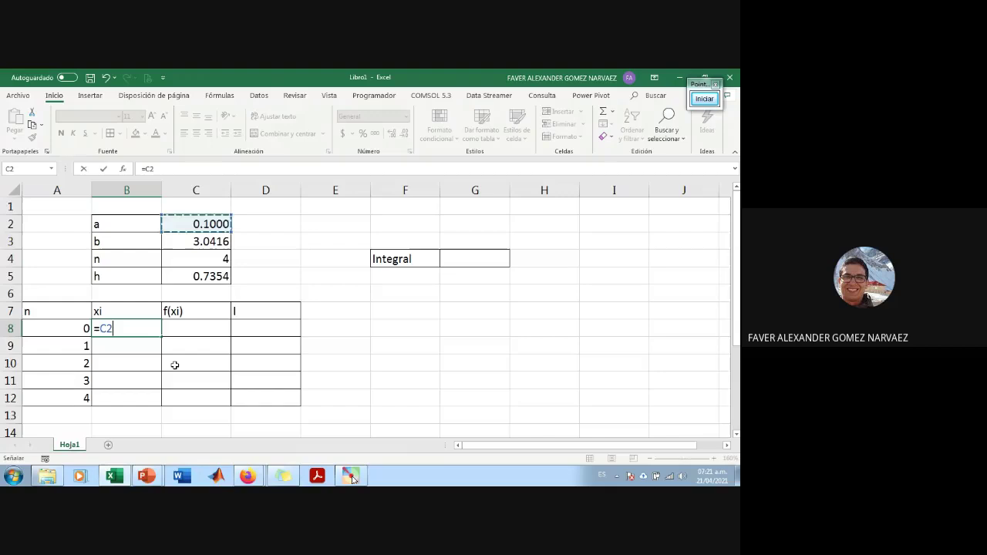
key(Return)
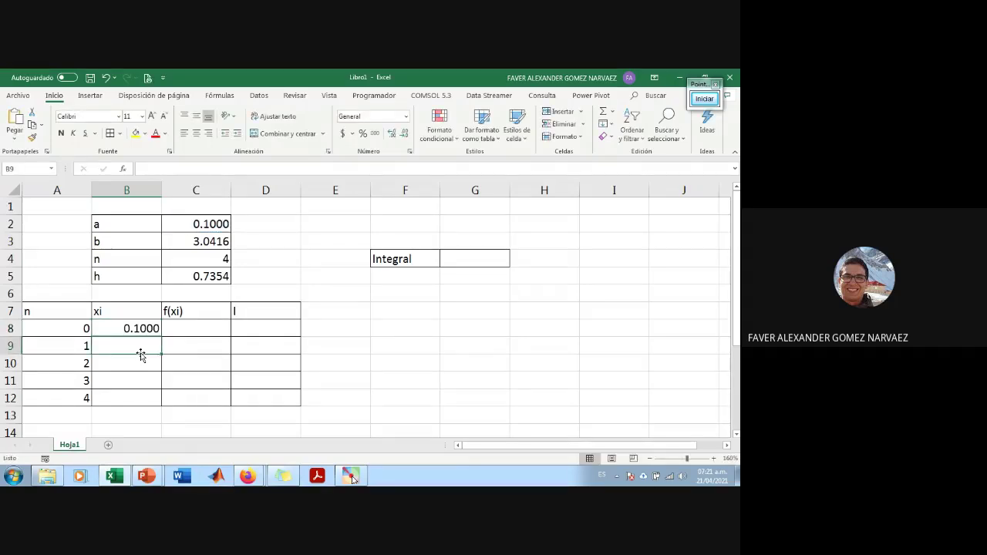
Step: Calculate the second xi value in B9 as B8 plus h, using an absolute reference to C5
text(=)
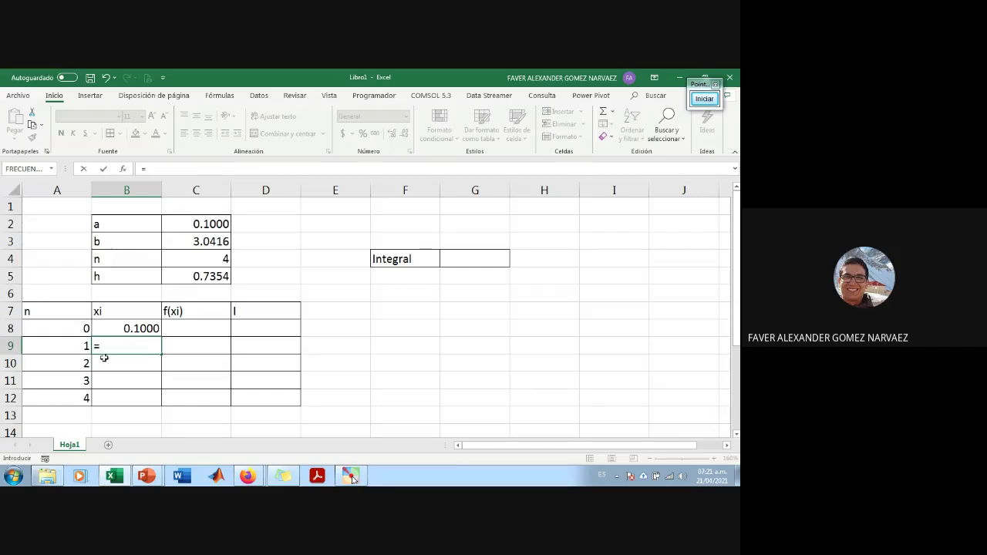
click(146, 328)
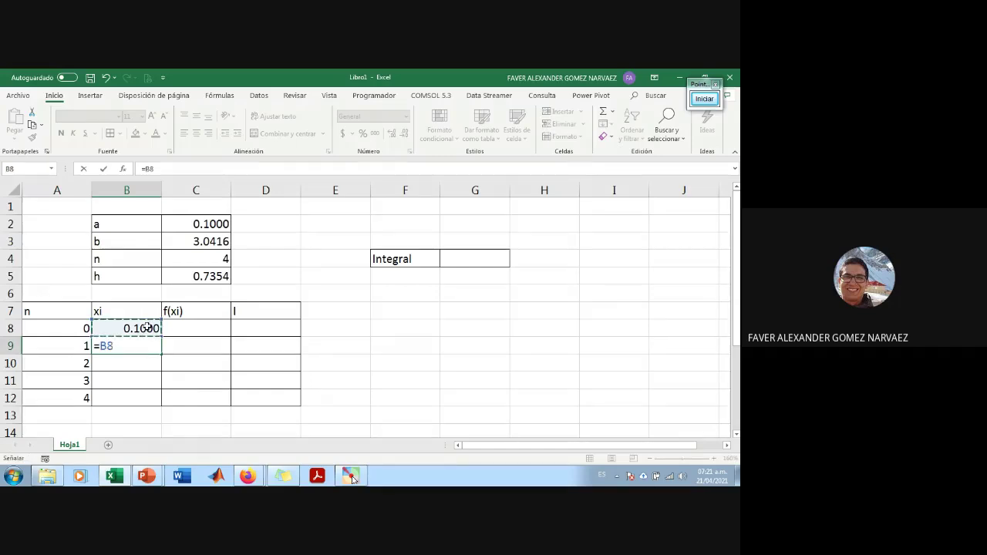
text(+)
click(221, 277)
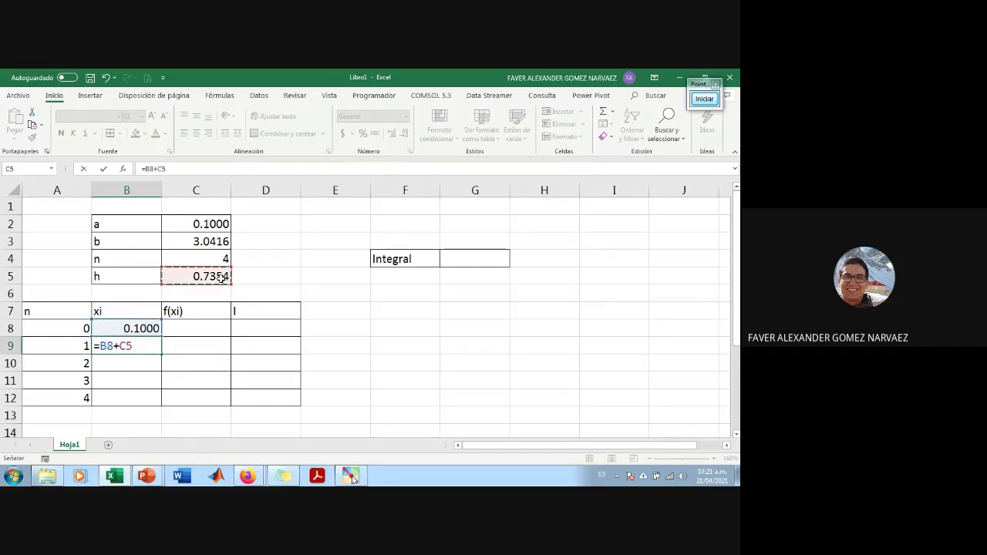
key(F4)
key(Return)
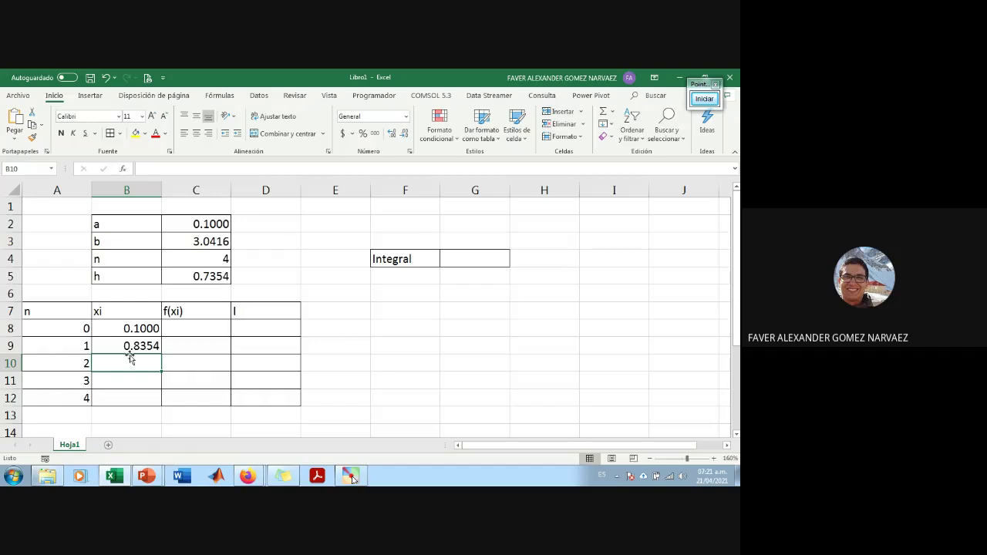
Step: Fill the xi formula from B9 down to B12
click(137, 346)
drag(161, 354, 151, 397)
click(380, 375)
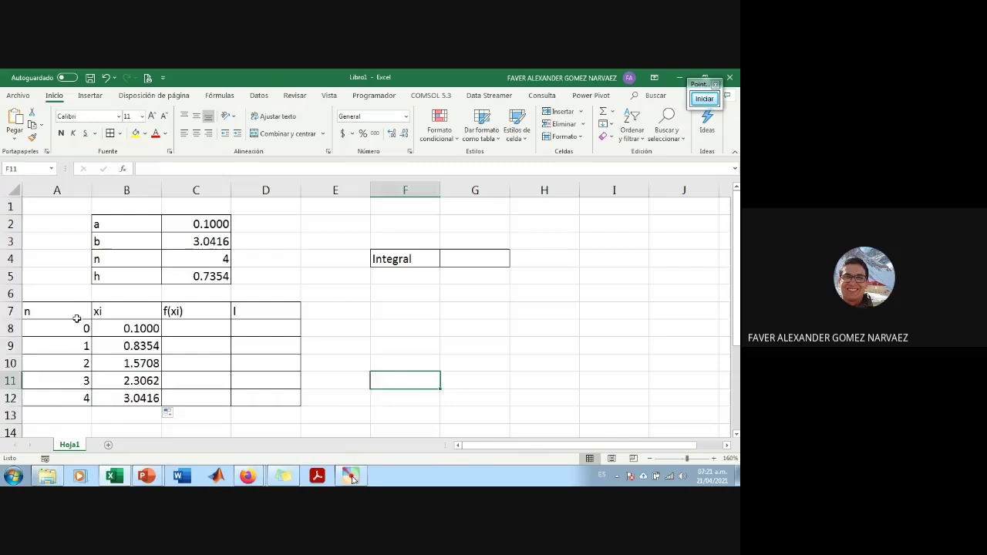
drag(77, 317, 127, 393)
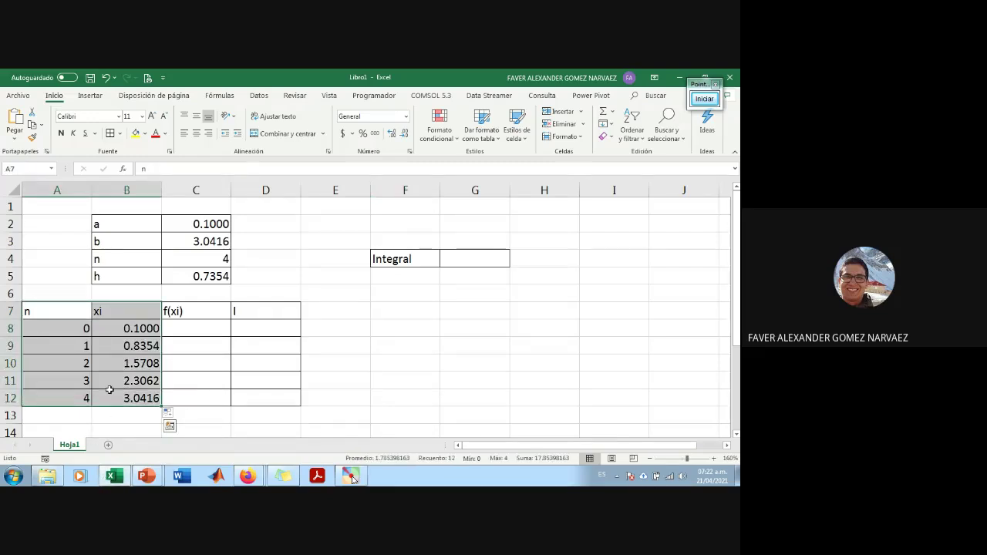
Step: Calculate the first f(xi) value in C8 with the formula =SENO(B8)
click(189, 328)
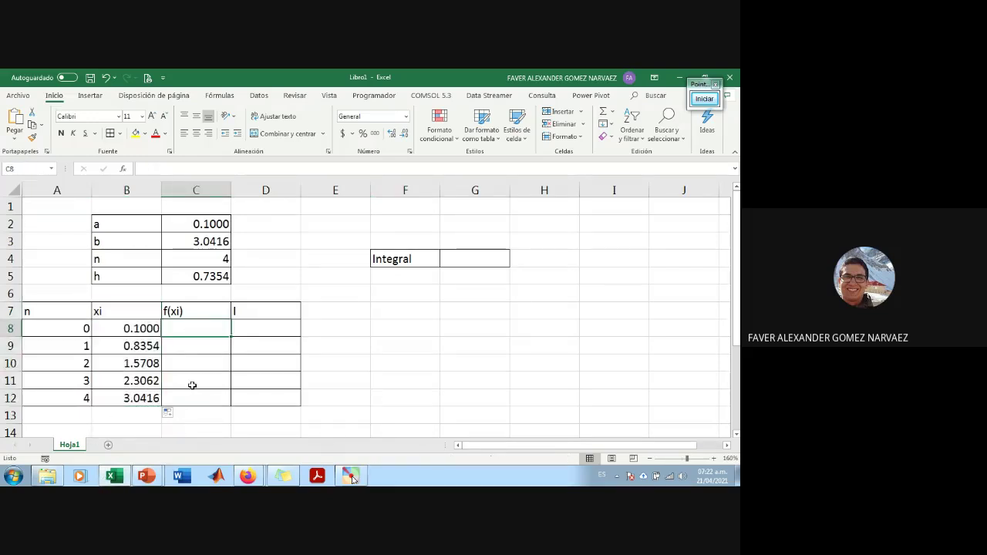
text(=seno)
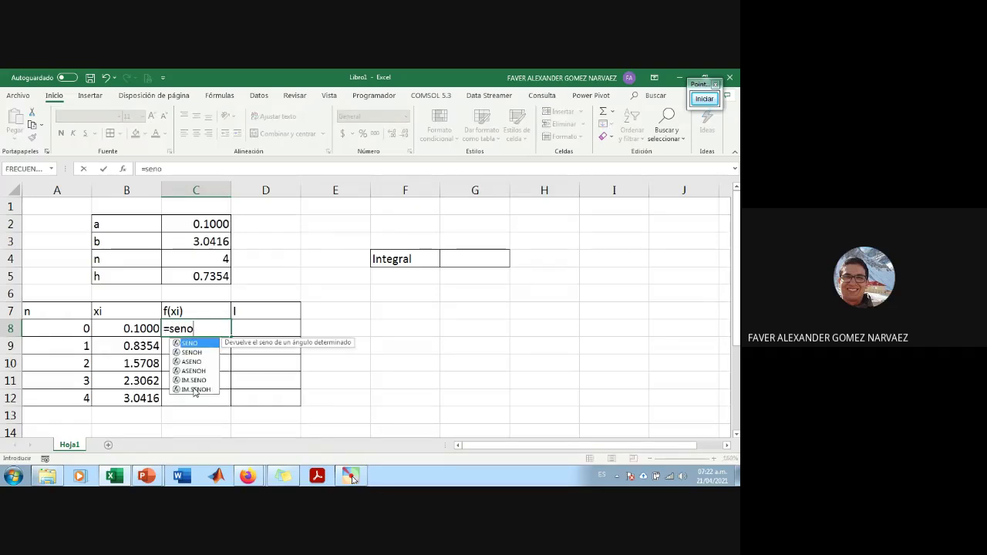
key(Tab)
key(Left)
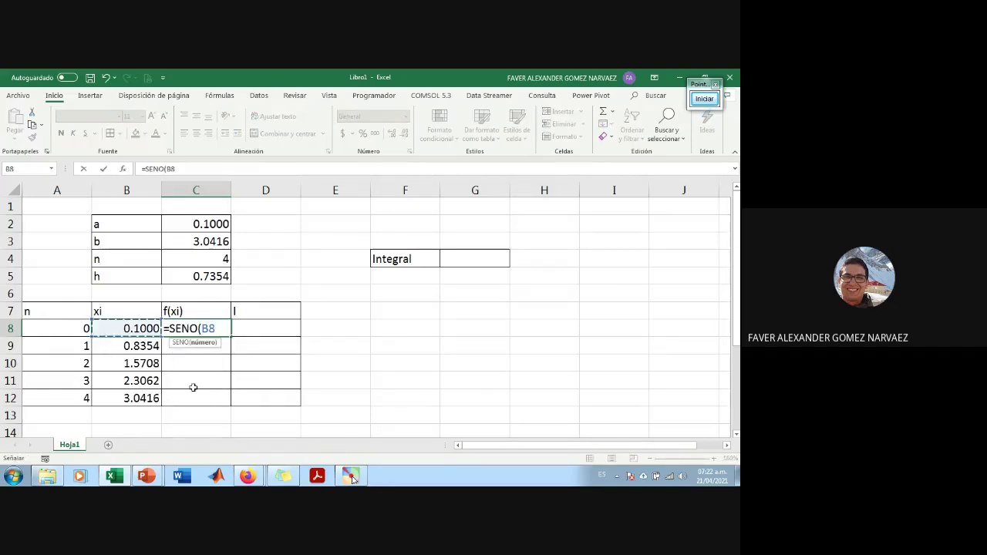
text())
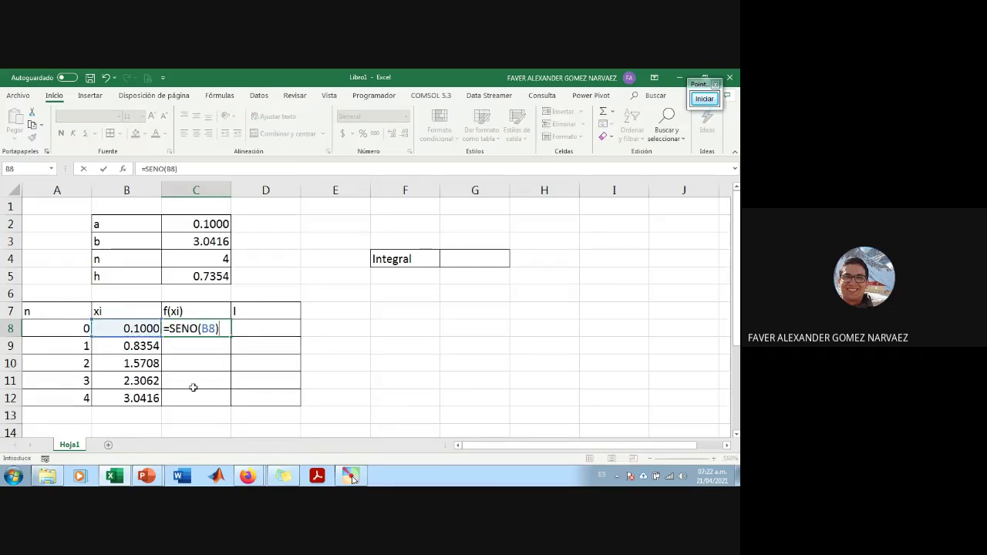
key(Return)
Step: Check the sine formula in C8 and fill it down to C12
double_click(211, 328)
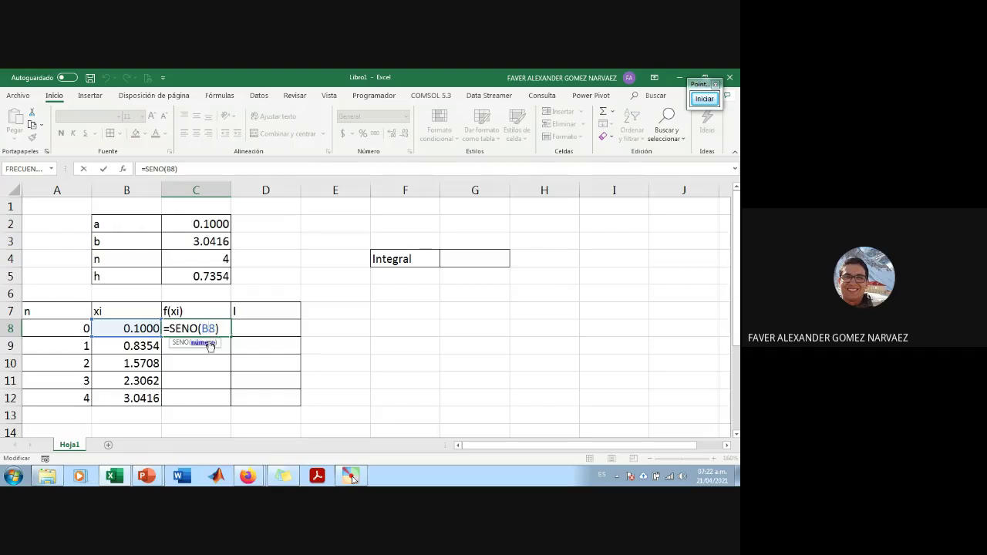
key(Return)
click(215, 327)
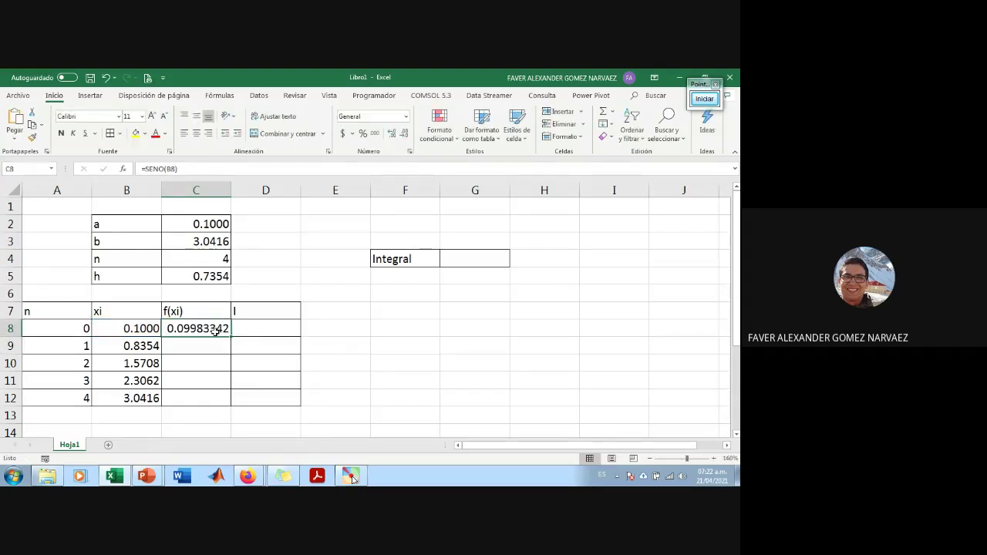
drag(230, 337, 233, 402)
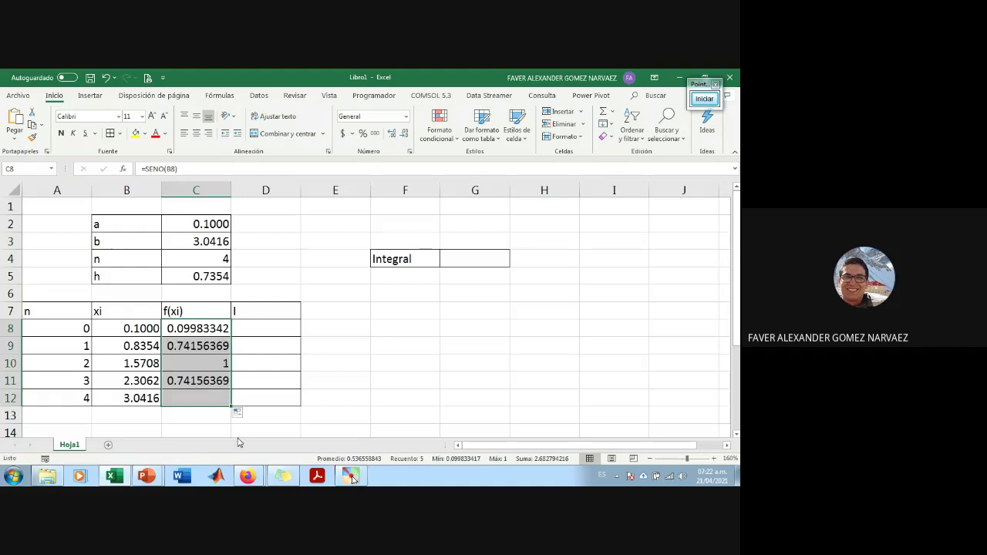
Step: Set the first value of the I column in D8 equal to f(xi) with the formula =C8
drag(271, 330, 276, 394)
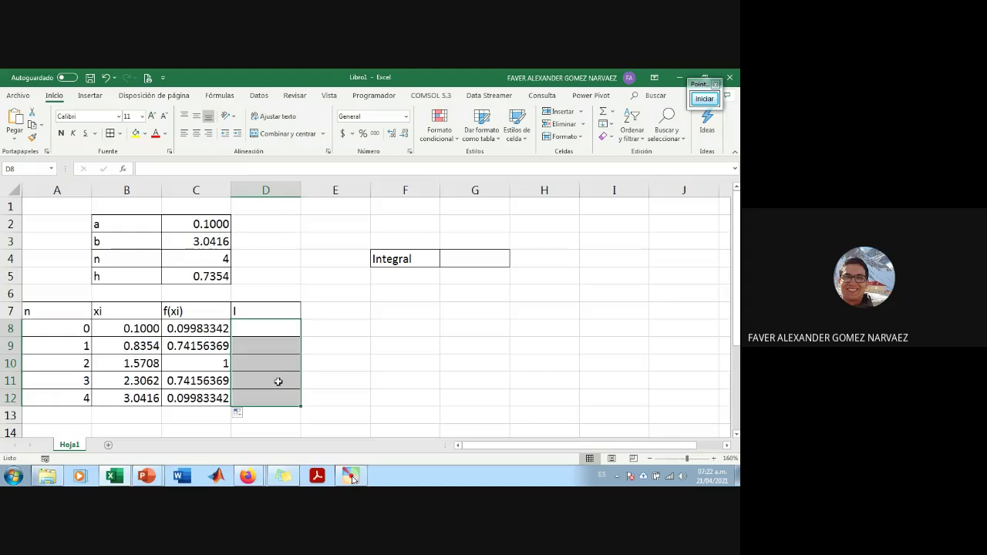
click(257, 330)
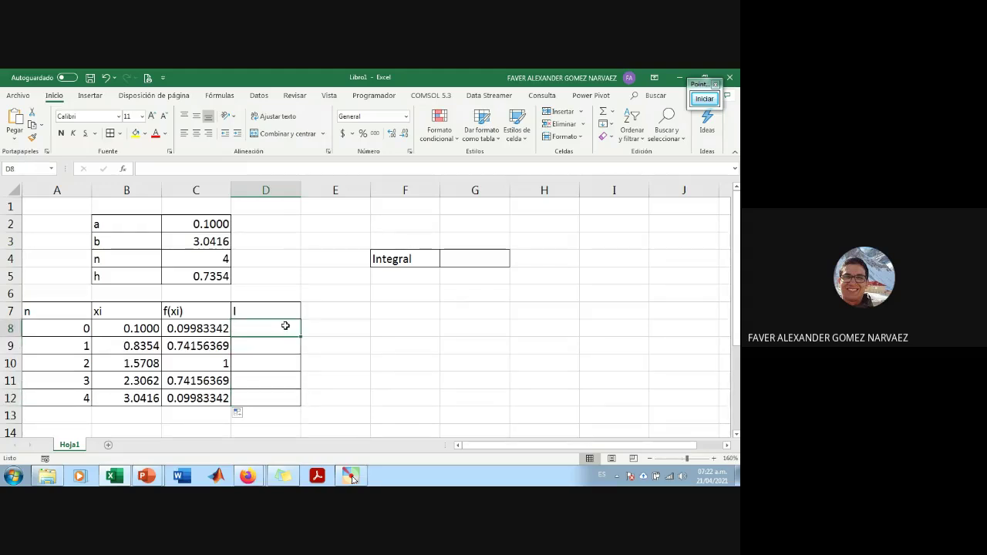
text(=)
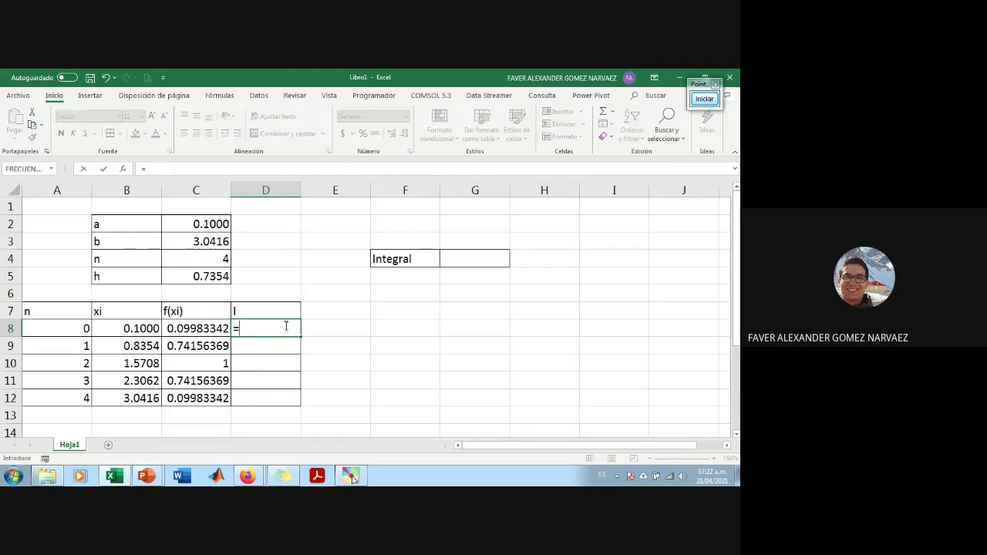
key(Left)
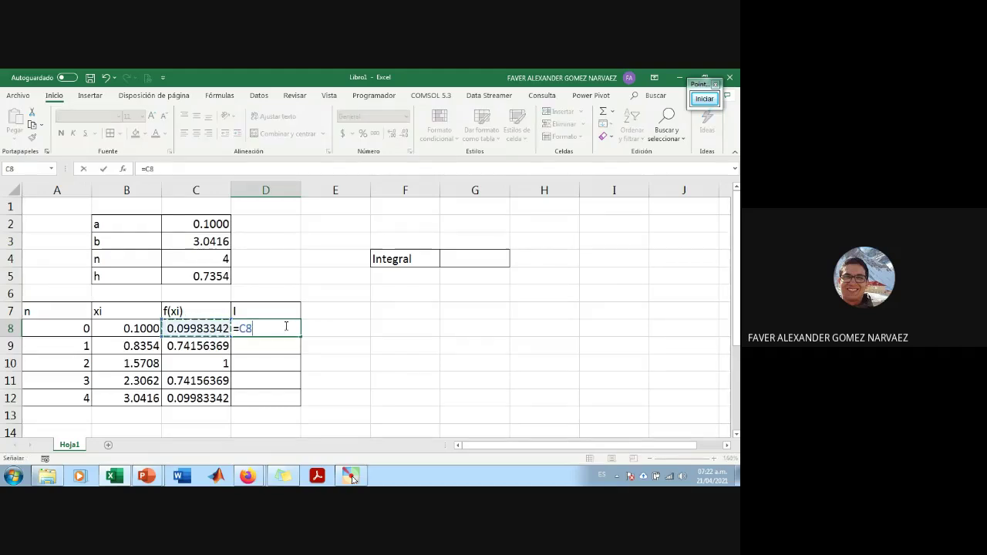
key(Return)
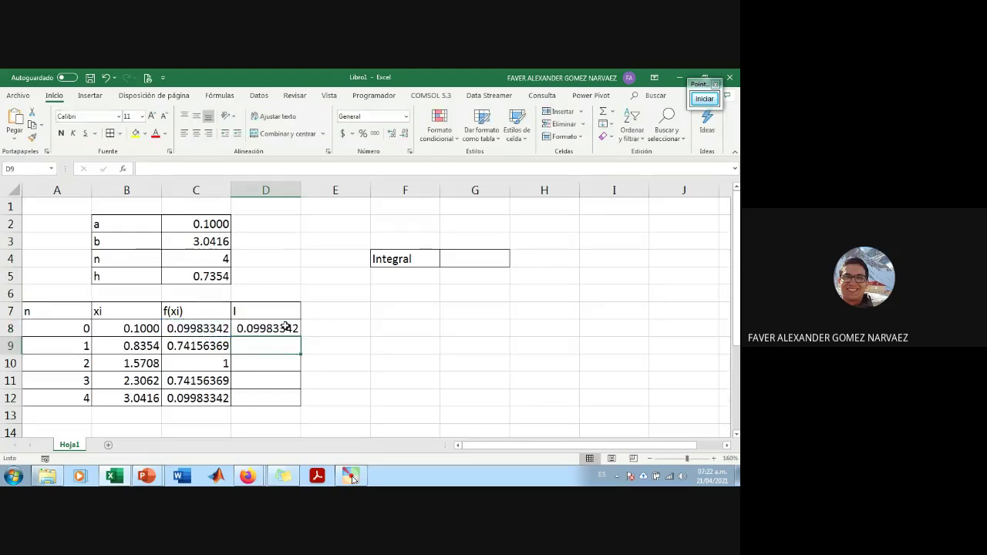
Step: Set the last value of the I column in D12 equal to f(xi) with the formula =C12
click(250, 397)
text(=)
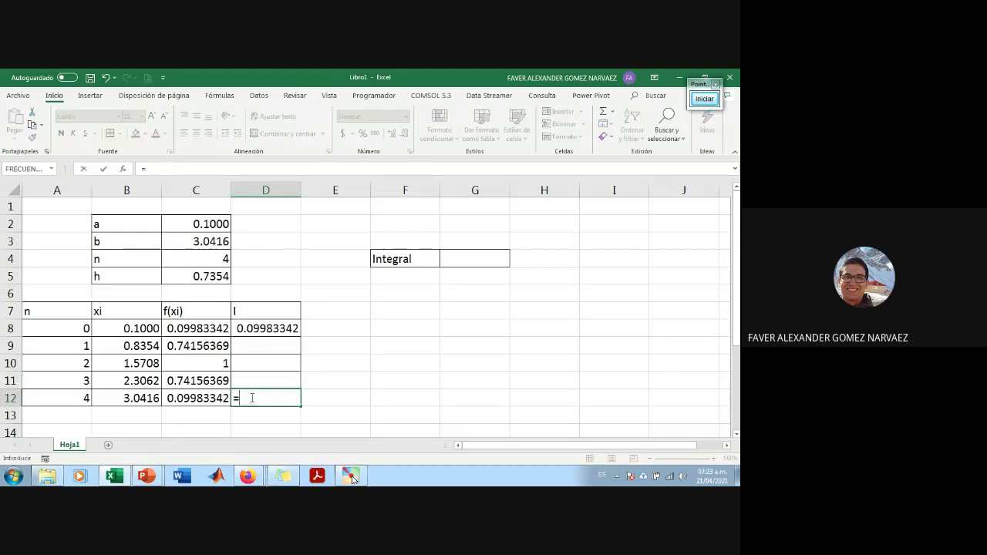
key(Left)
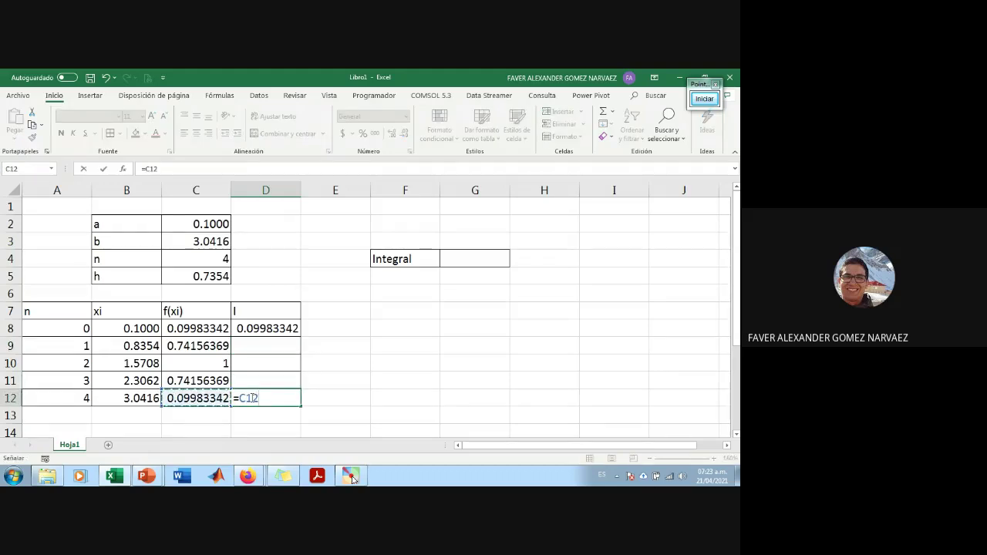
key(Return)
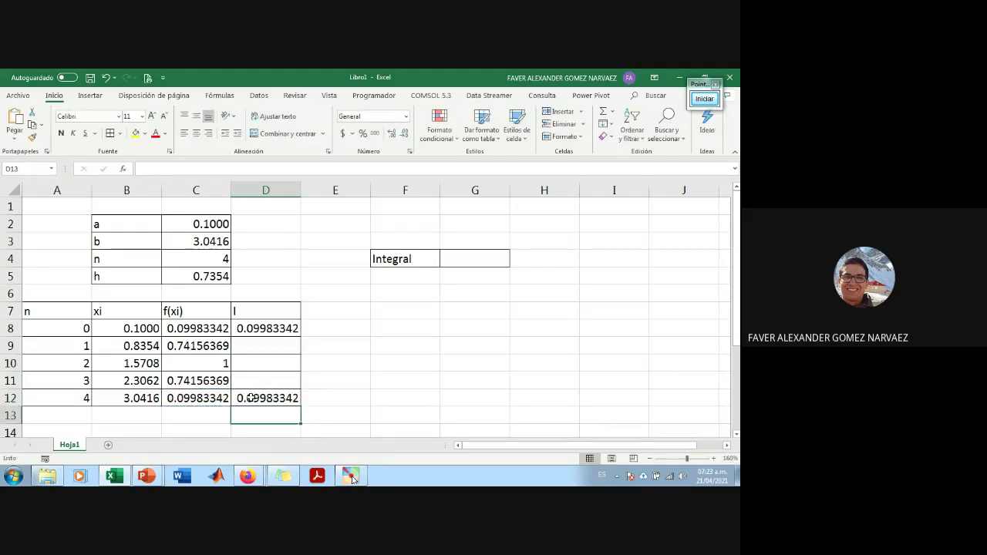
key(Up)
key(Up)
key(Up)
key(Up)
key(Down)
key(Down)
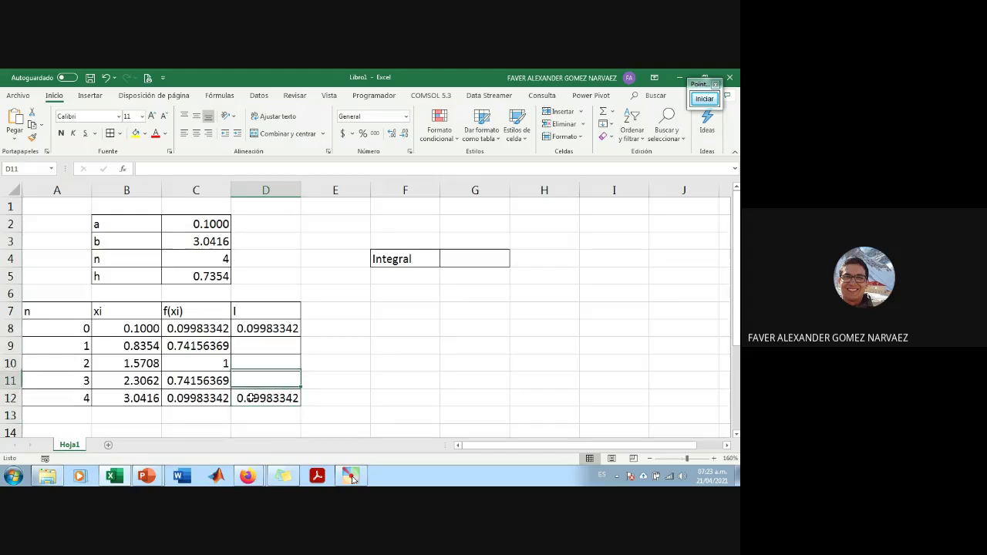
key(Up)
key(Up)
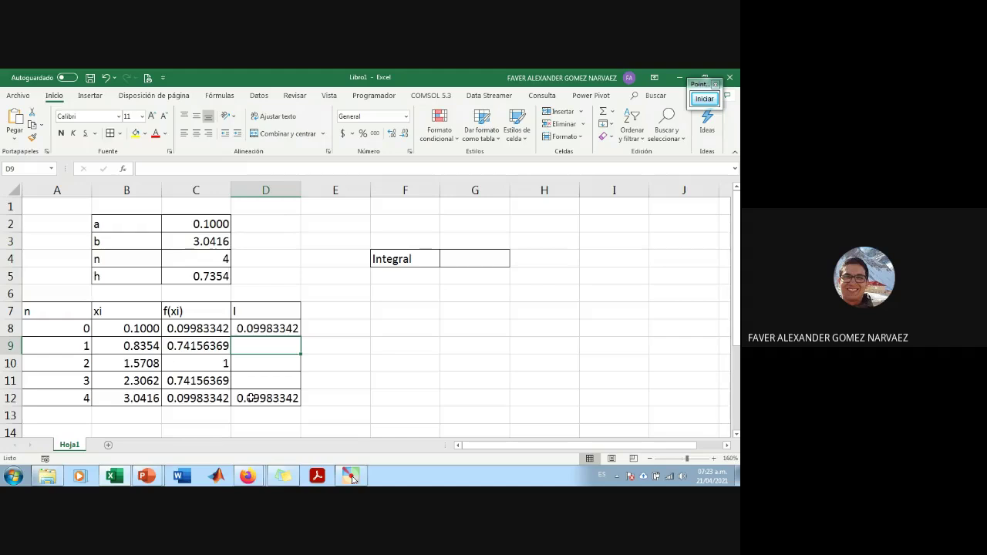
key(Return)
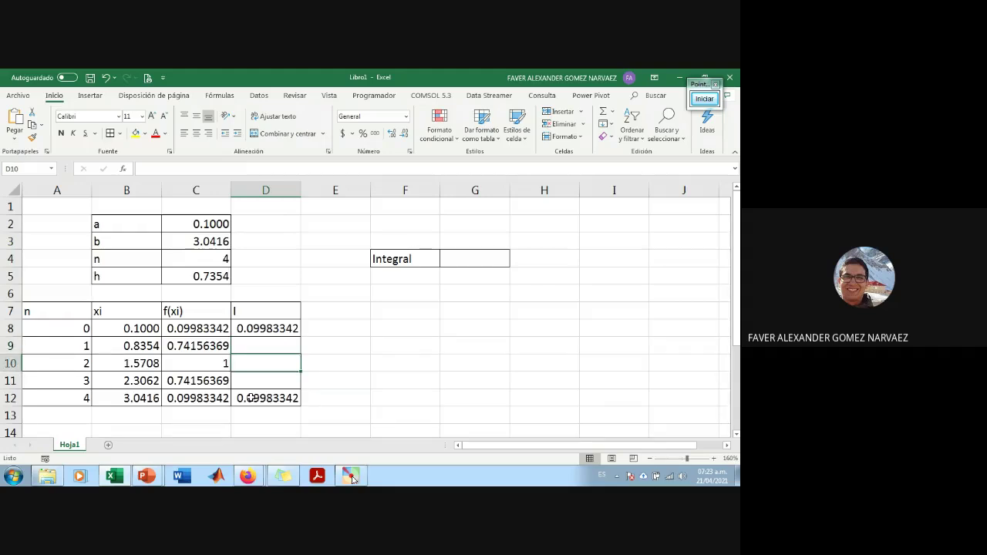
key(Down)
key(Down)
key(Up)
key(Up)
key(Down)
key(Down)
key(Up)
key(Up)
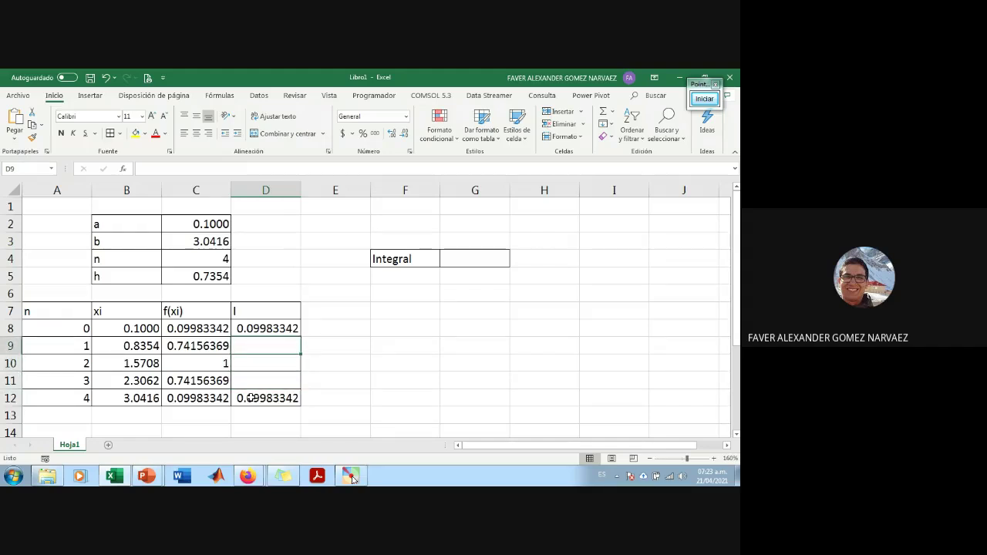
Step: Calculate the I value for n = 1 in D9 with the formula =C9*4
text(=)
key(Left)
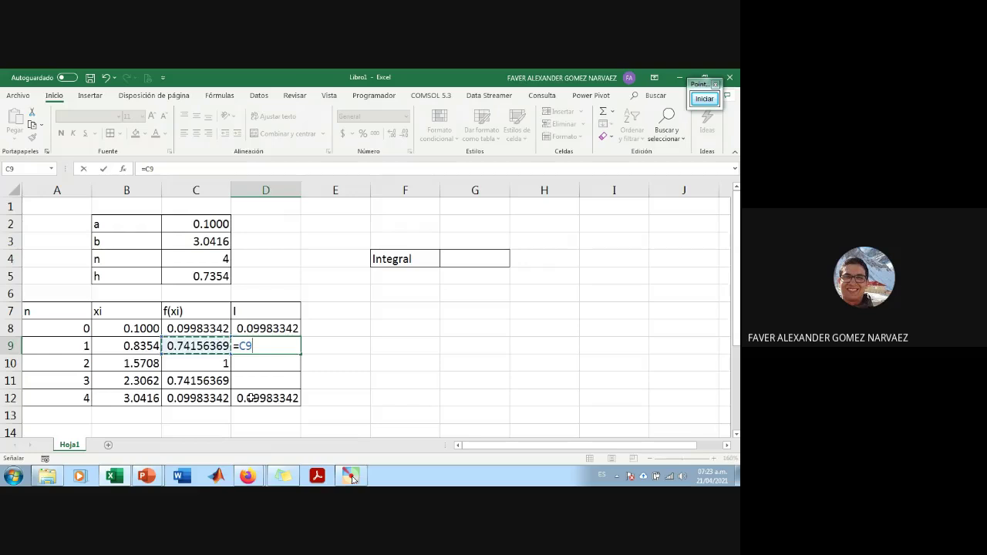
text(*4)
key(Return)
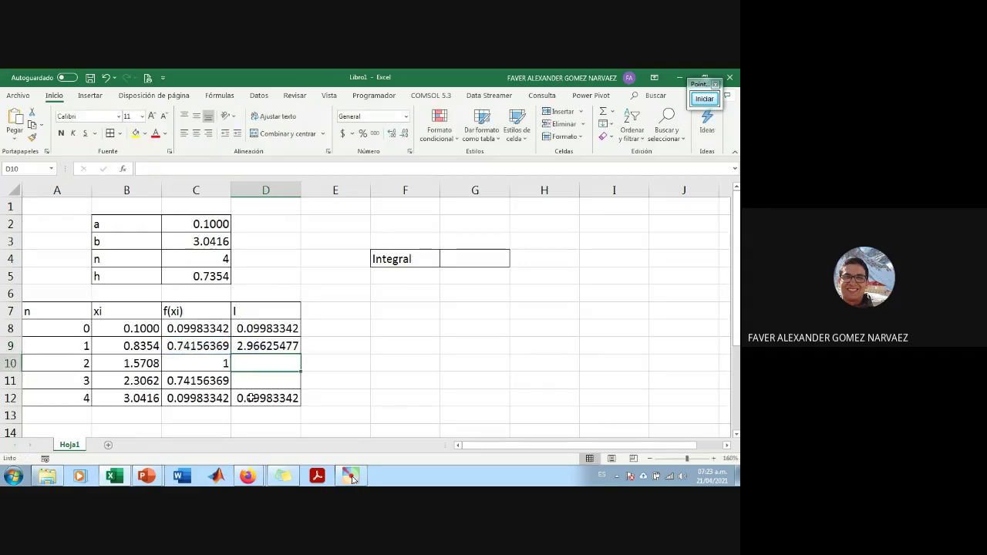
Step: Calculate the I value for n = 2 in D10 with the formula =C10*2
text(=)
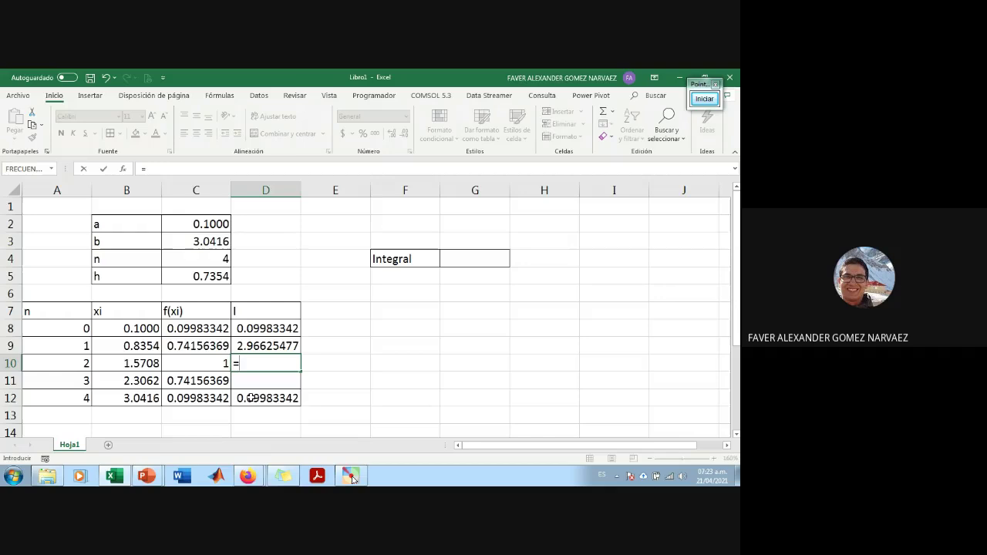
key(Left)
text(*)
key(Left)
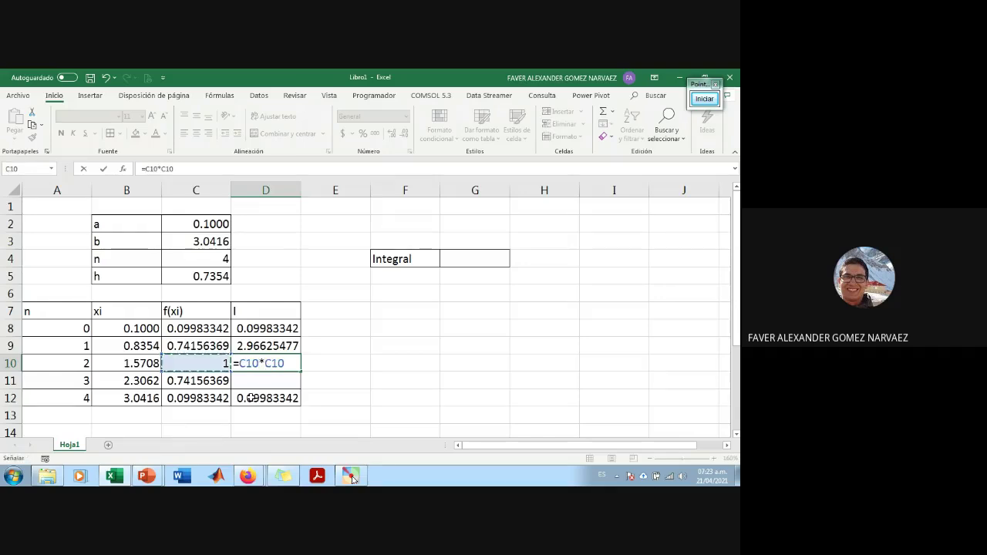
key(BackSpace)
key(BackSpace)
key(BackSpace)
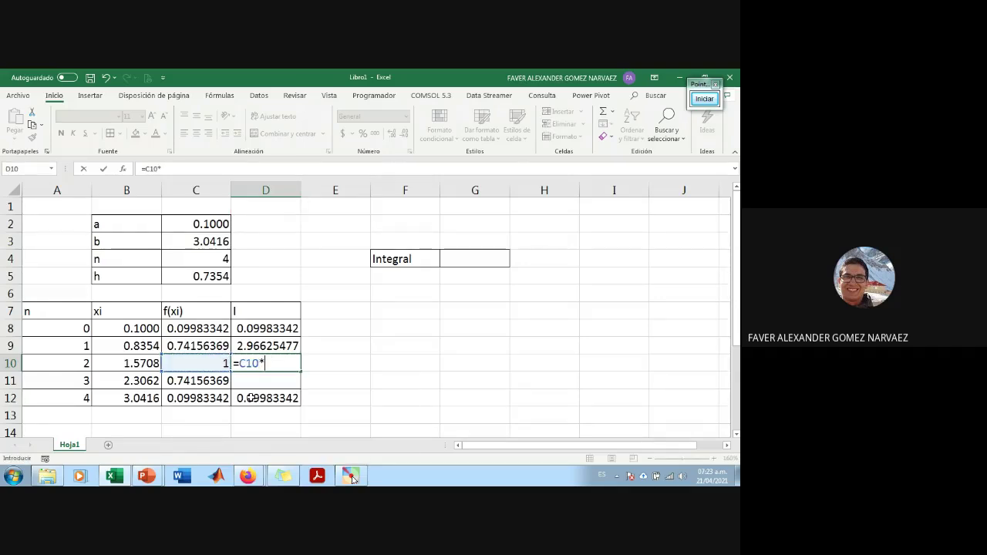
text(2)
key(Return)
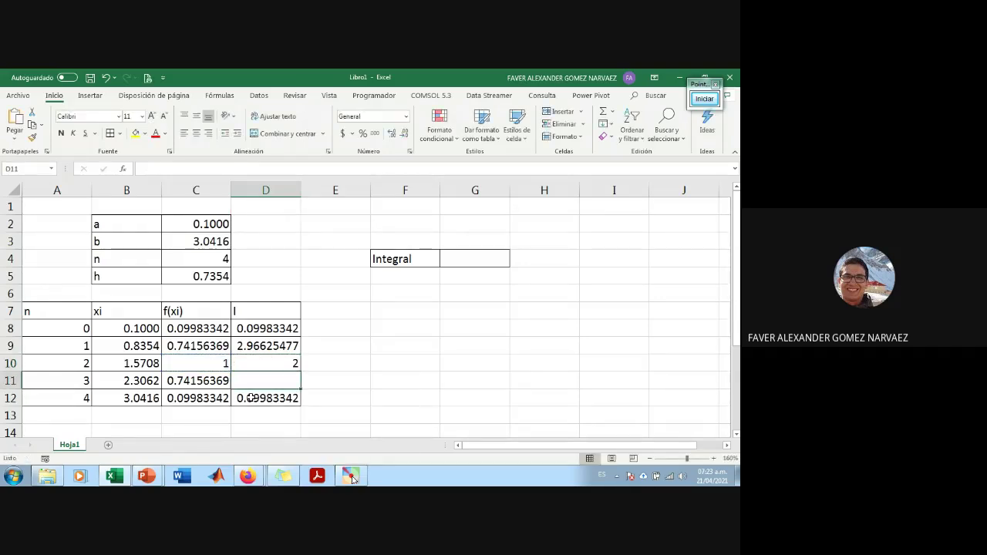
Step: Calculate the I value for n = 3 in D11 with the formula =C11*4
text(=)
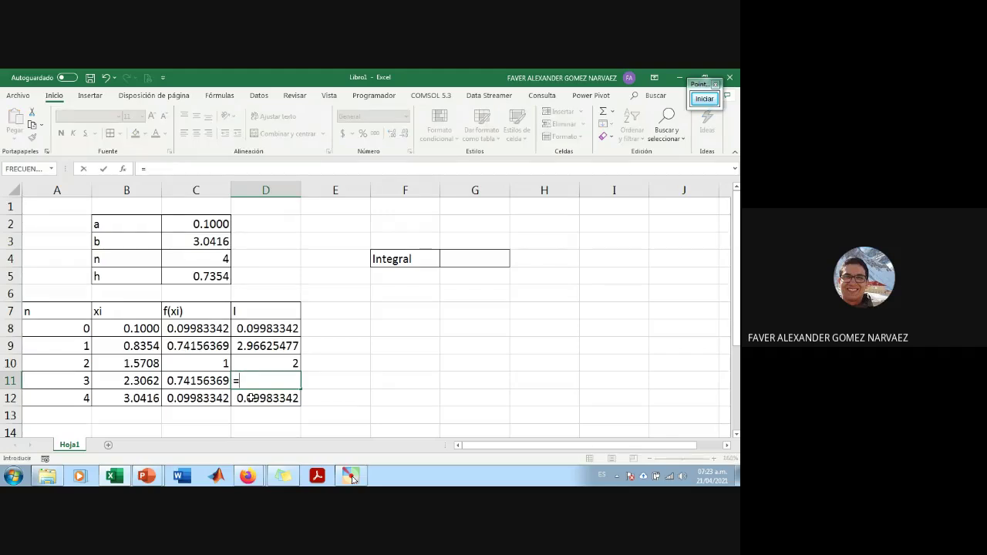
key(Left)
text(*)
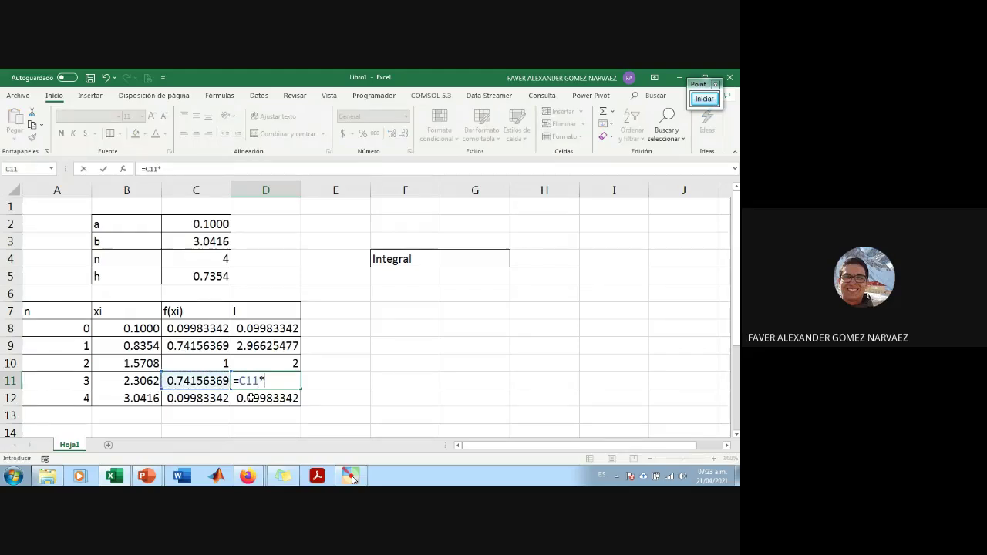
text(4)
key(Return)
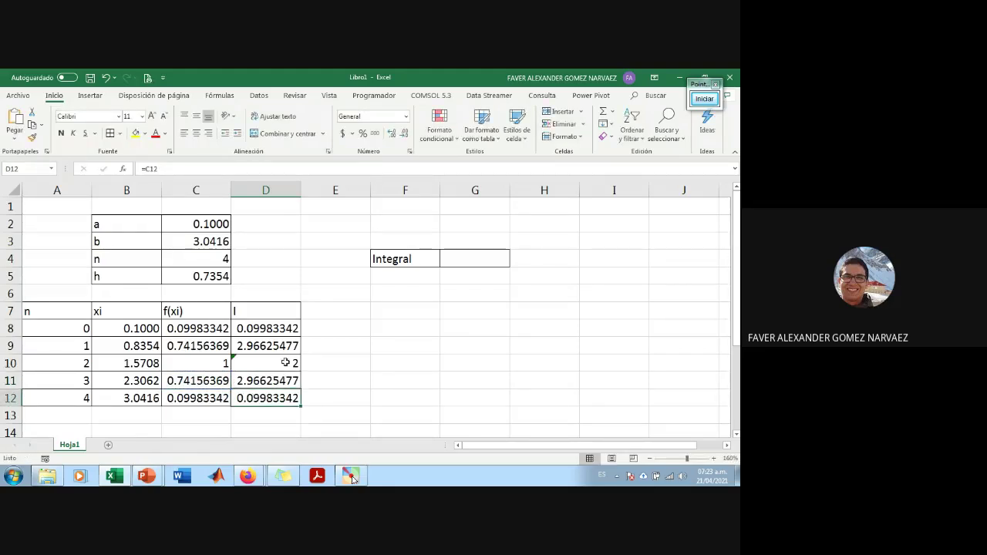
Step: Check the multiplication formulas in D9, D10 and D11, and clear those three cells
drag(284, 346, 287, 374)
double_click(281, 344)
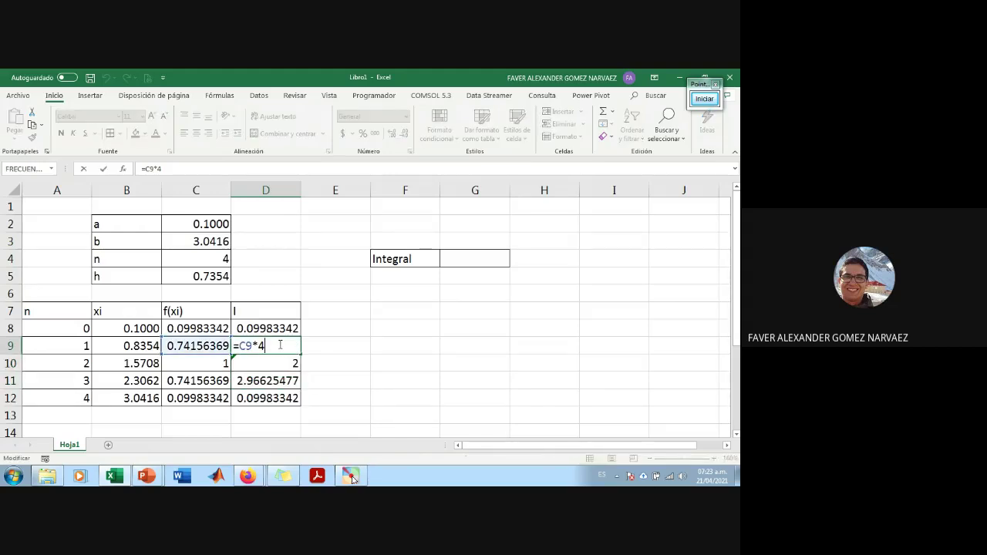
key(Return)
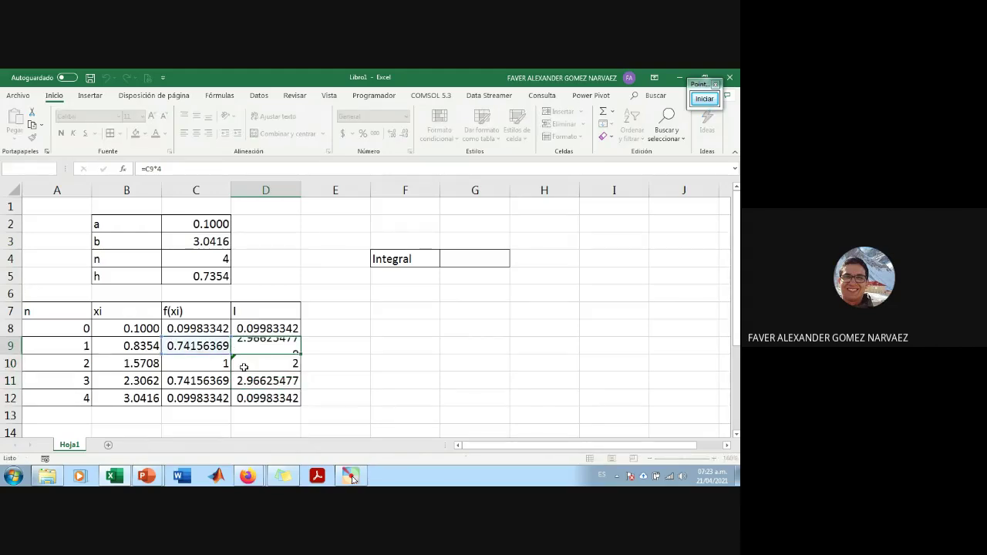
double_click(271, 363)
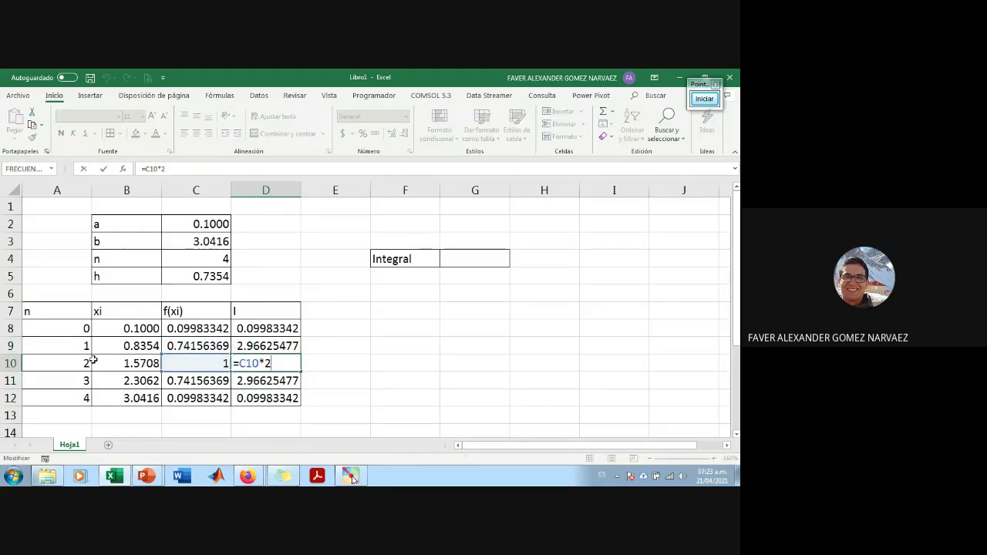
key(Return)
double_click(268, 381)
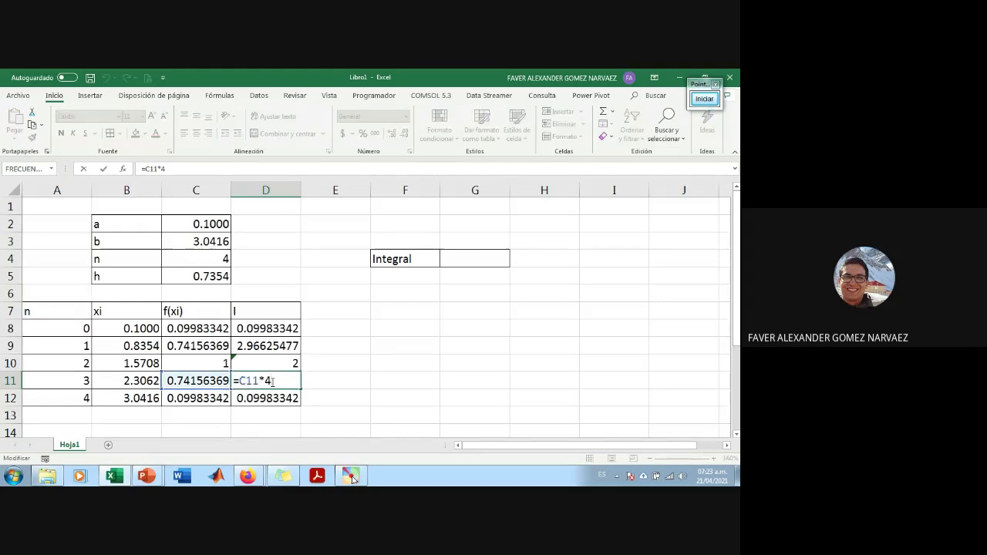
key(Return)
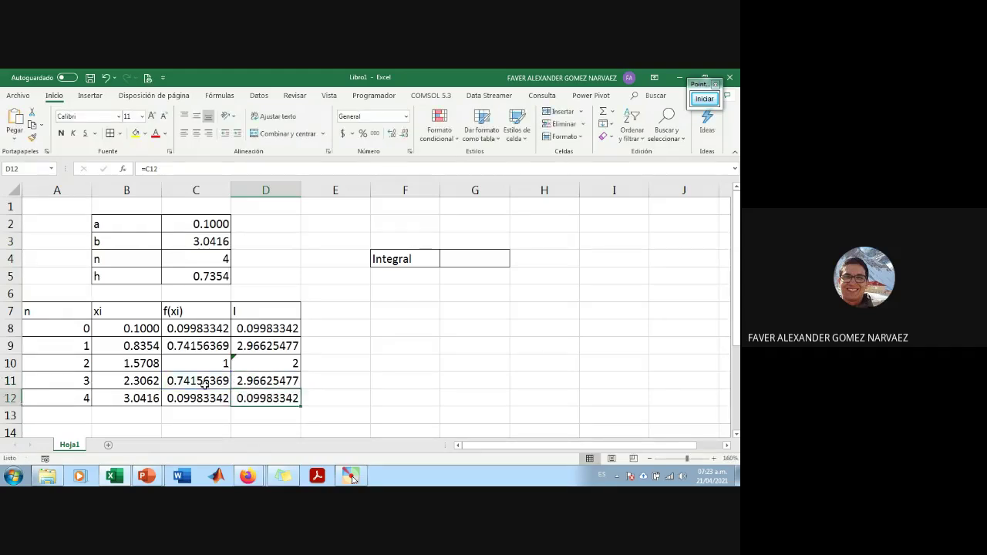
drag(264, 345, 264, 380)
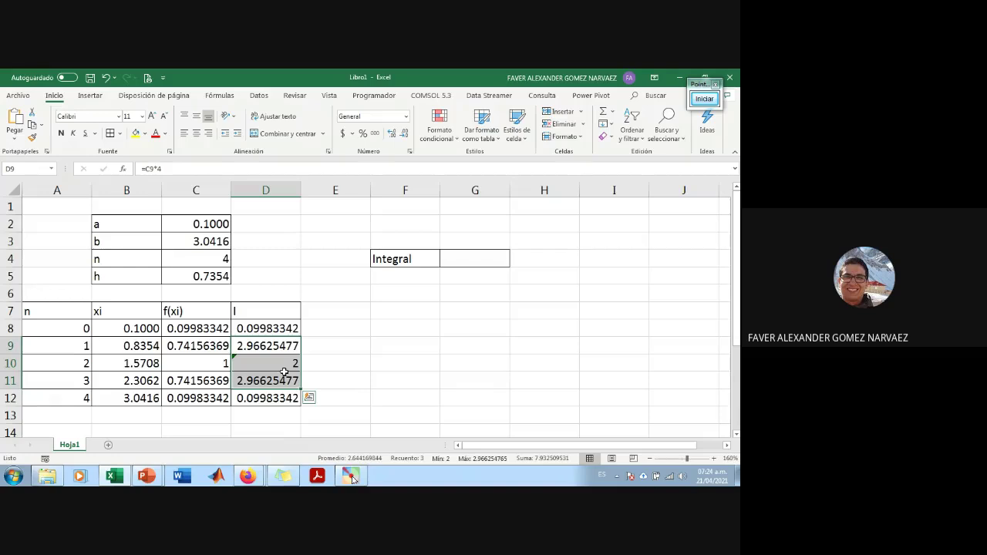
key(Delete)
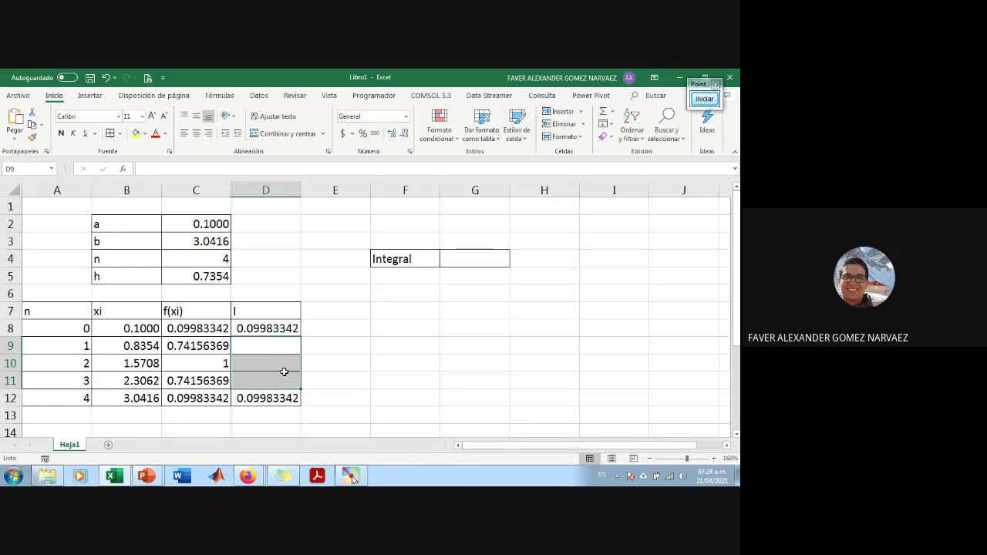
Step: Begin a conditional formula in D9 that tests whether A9 is even, with =SI(ES.PAR(A9),
click(284, 371)
key(Up)
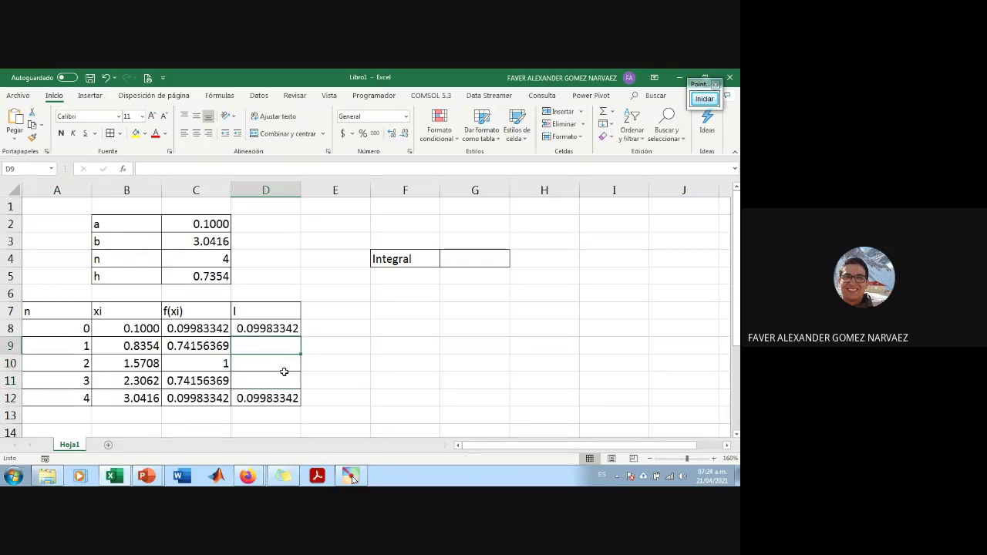
text(=)
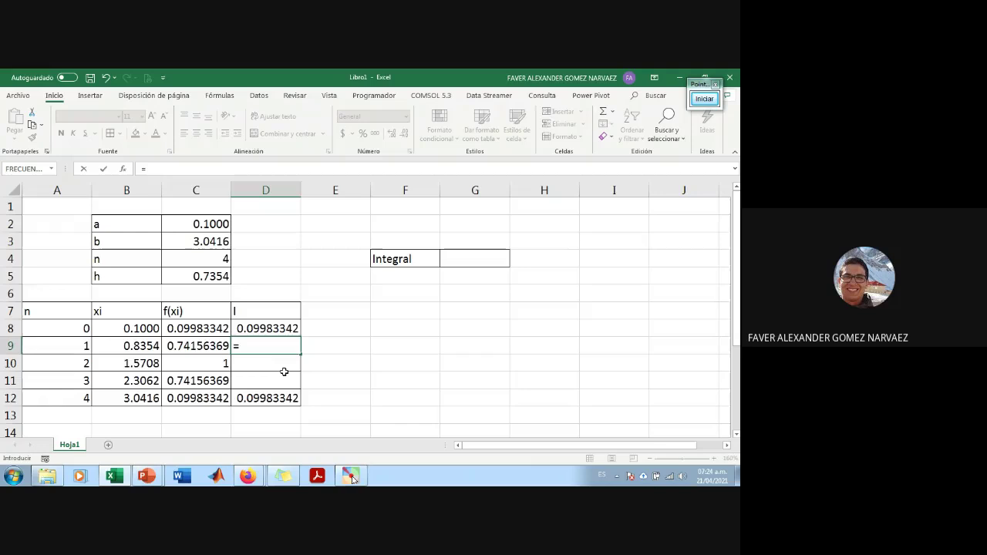
text(si)
key(Tab)
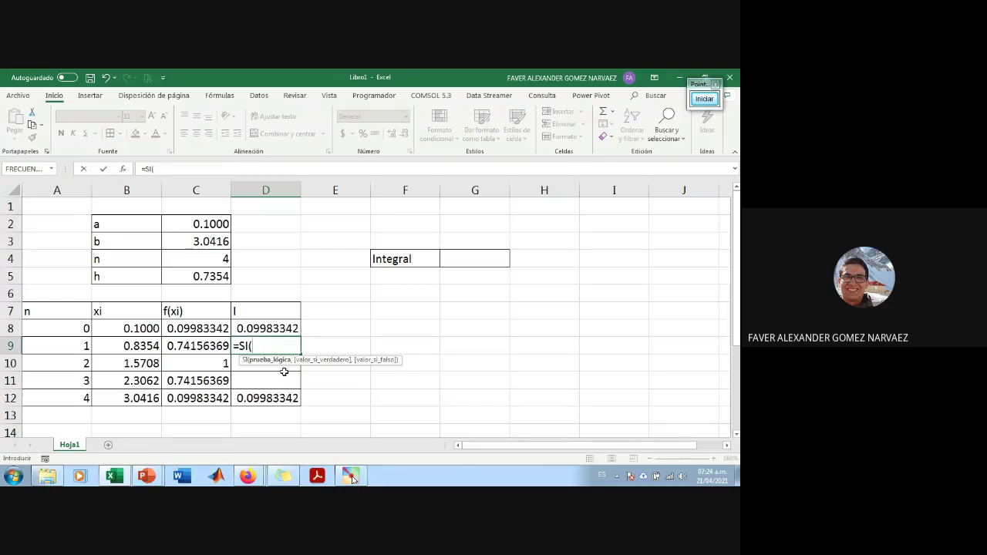
text(ES.PAR()
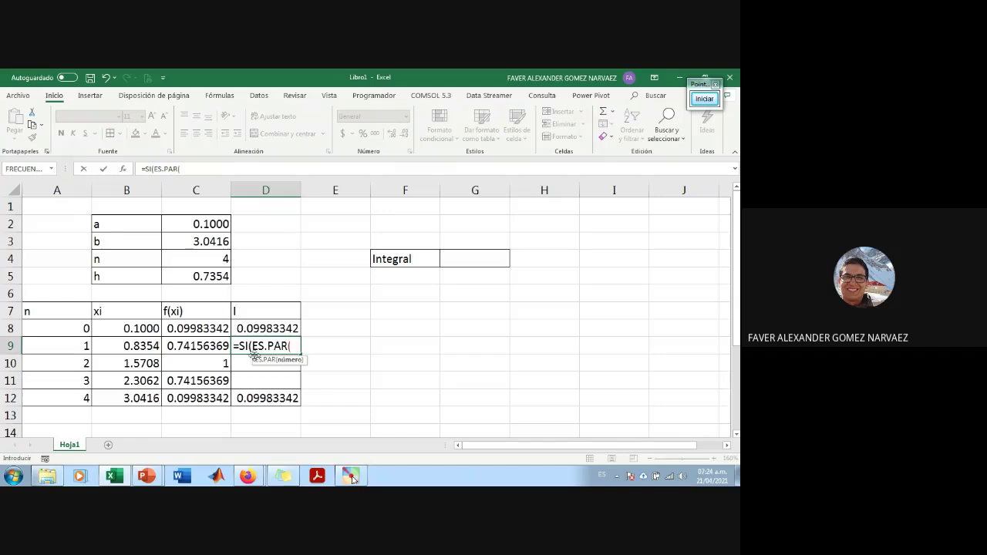
click(85, 345)
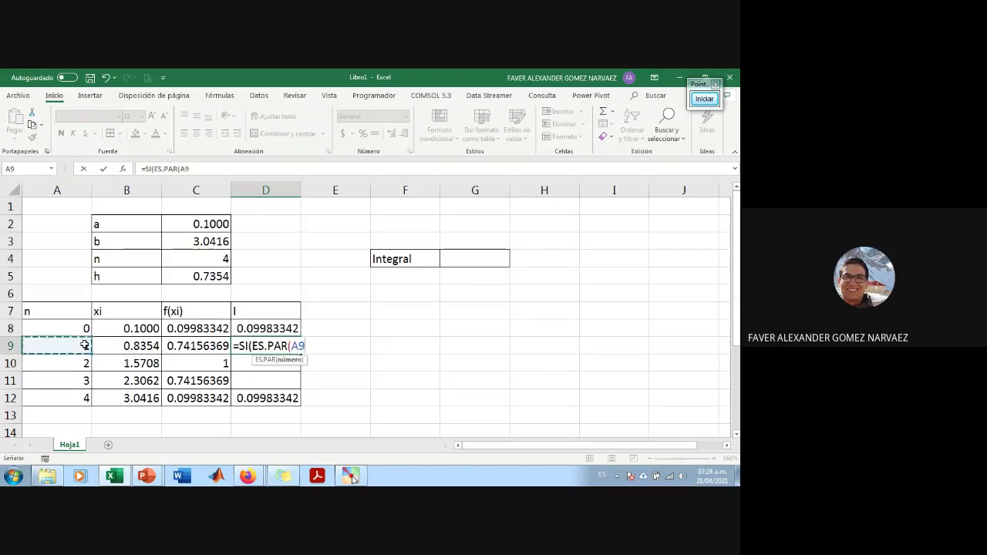
text())
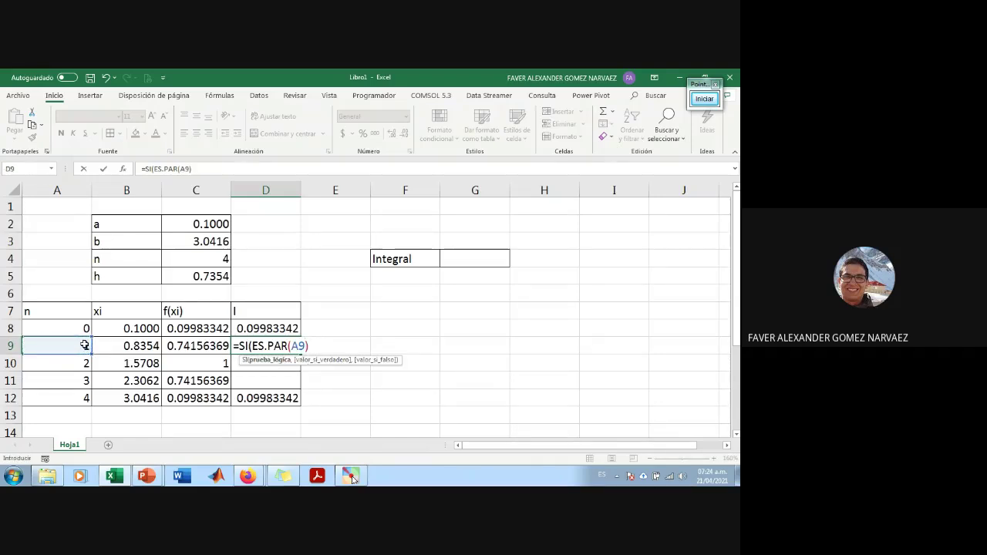
text(,)
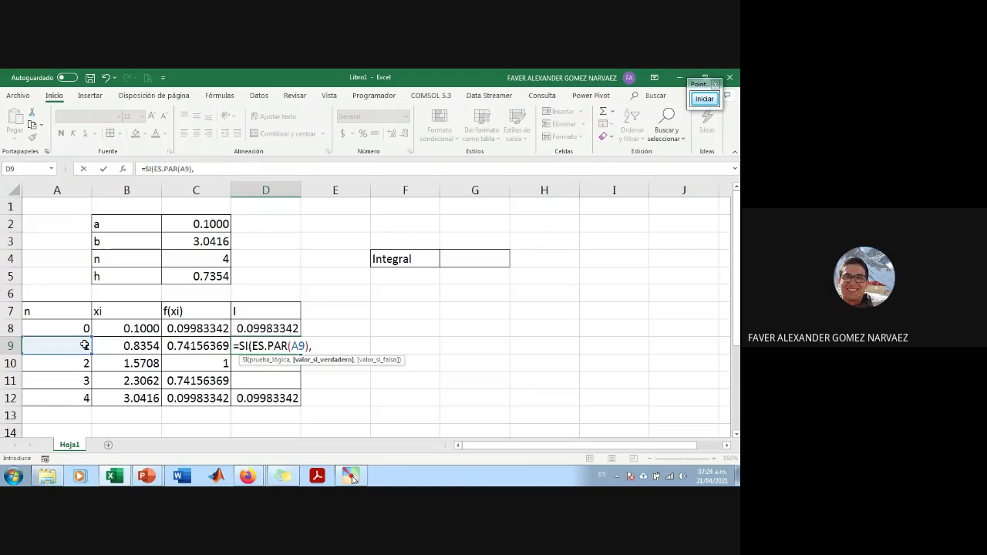
Step: Complete the D9 formula with C9*2 as the true value and C9*4 as the false value
click(184, 345)
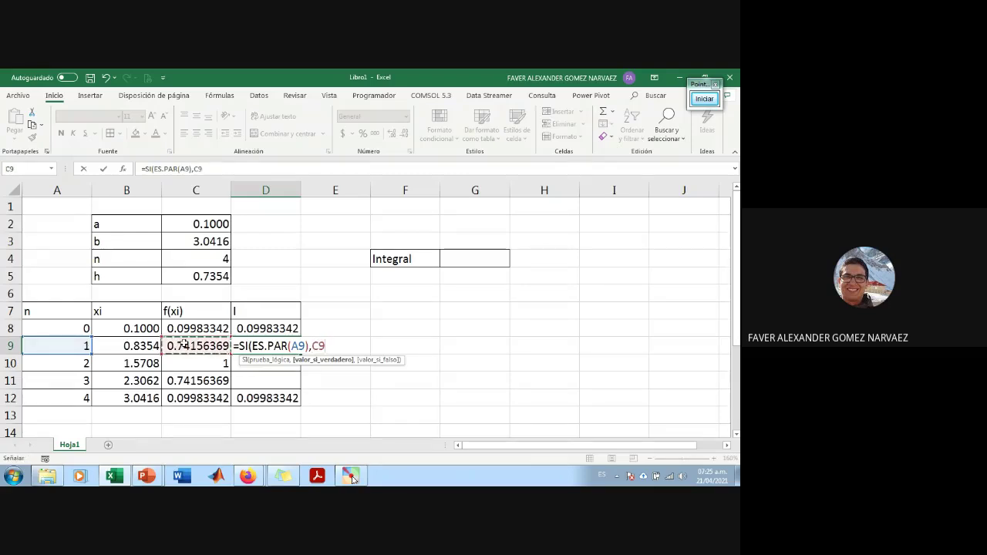
text(*2,)
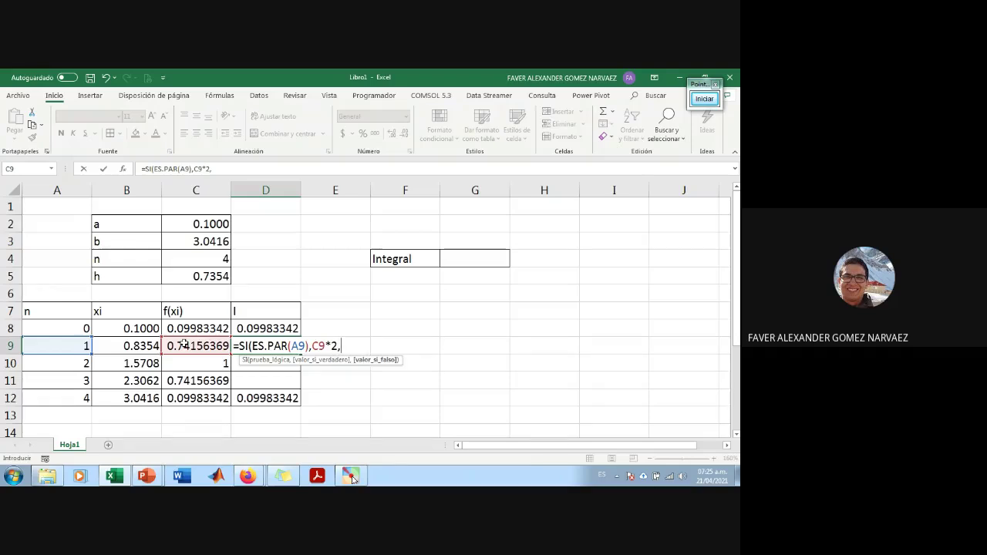
click(183, 345)
text(*)
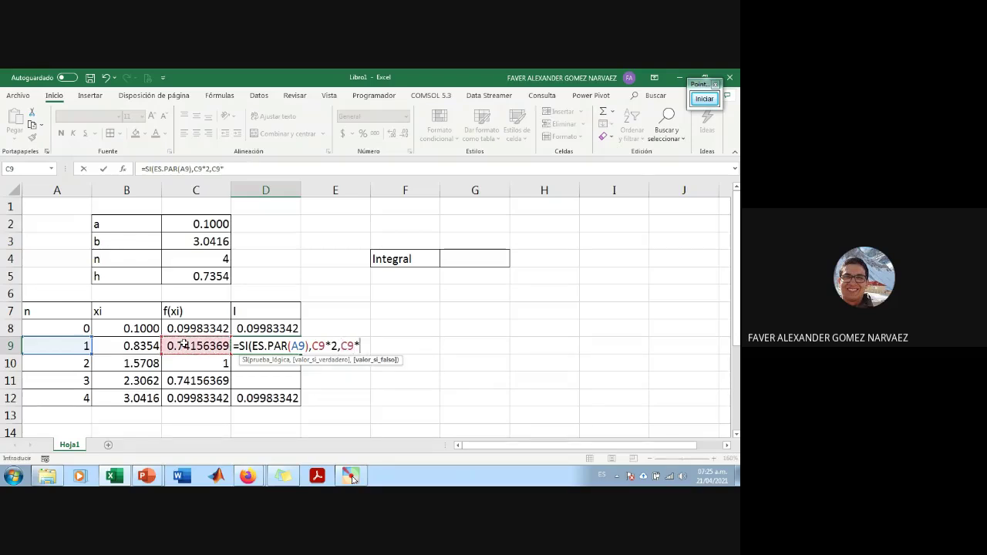
text(4))
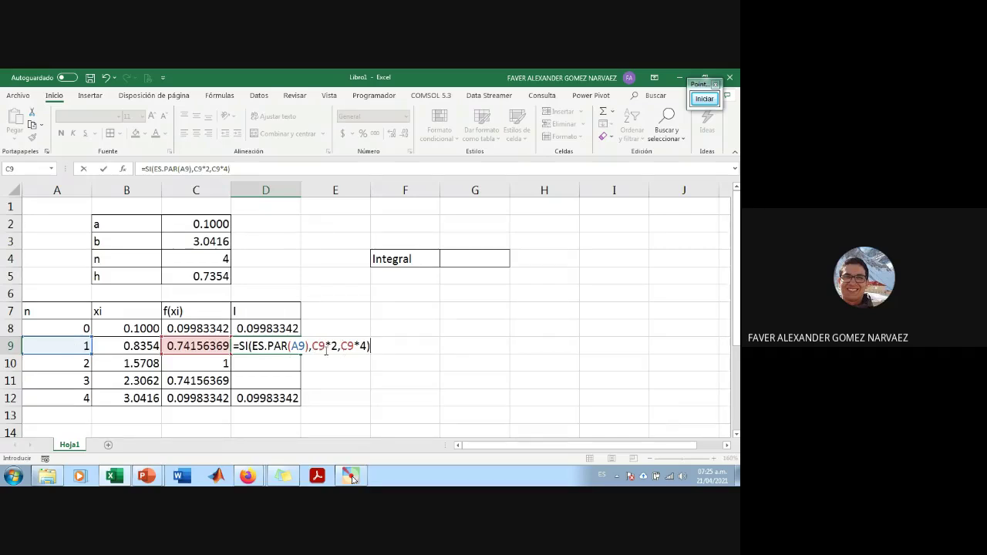
drag(312, 346, 340, 348)
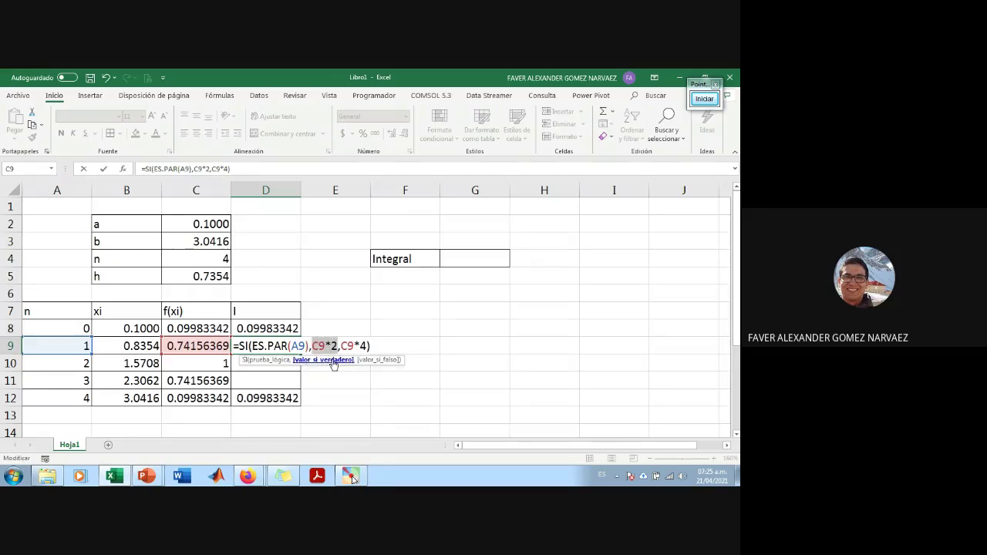
drag(341, 346, 367, 346)
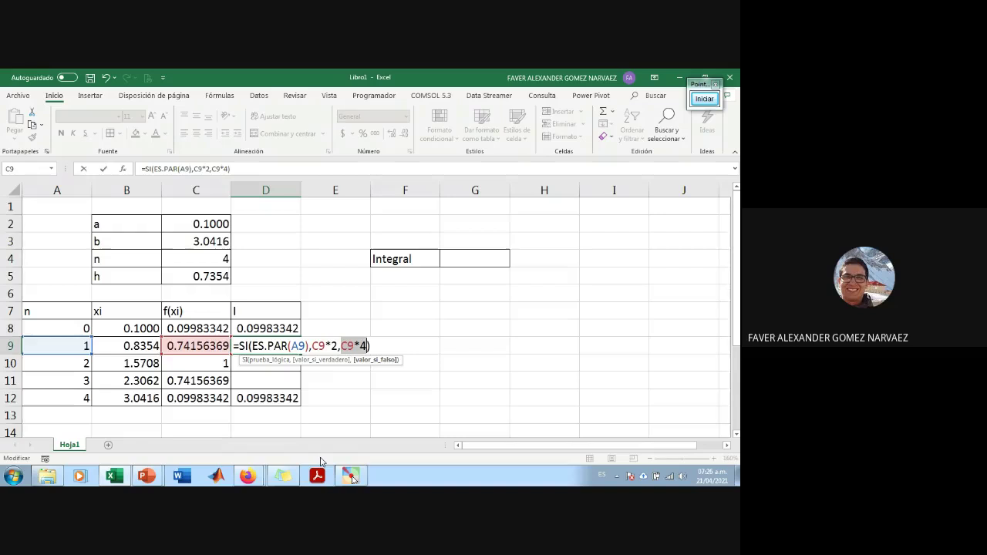
key(Return)
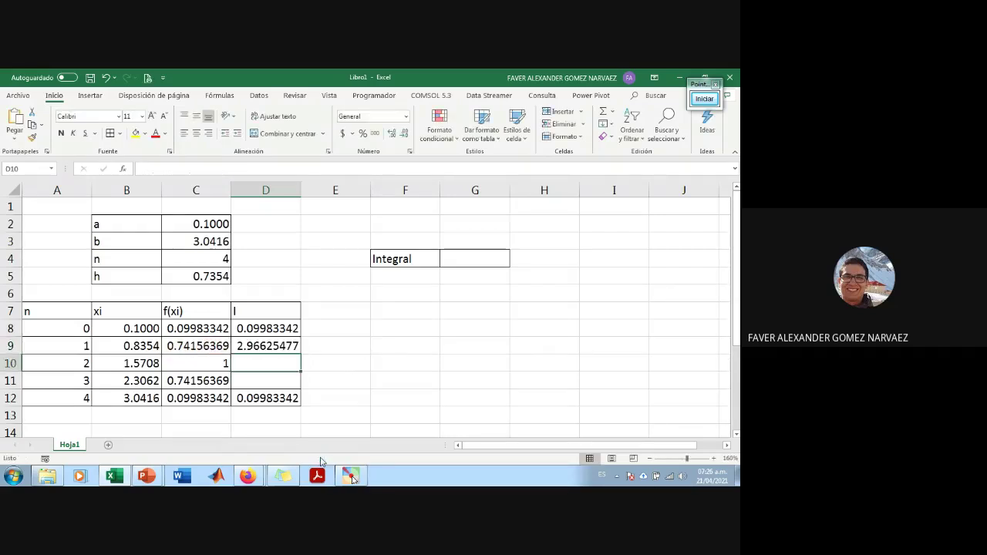
Step: Fill the conditional formula from D9 down through D11
key(Up)
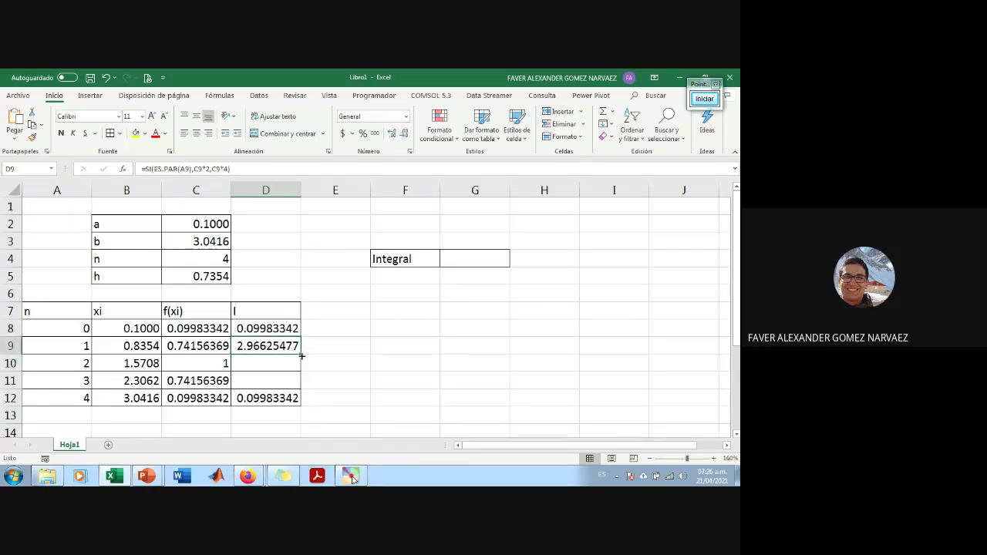
drag(301, 354, 301, 387)
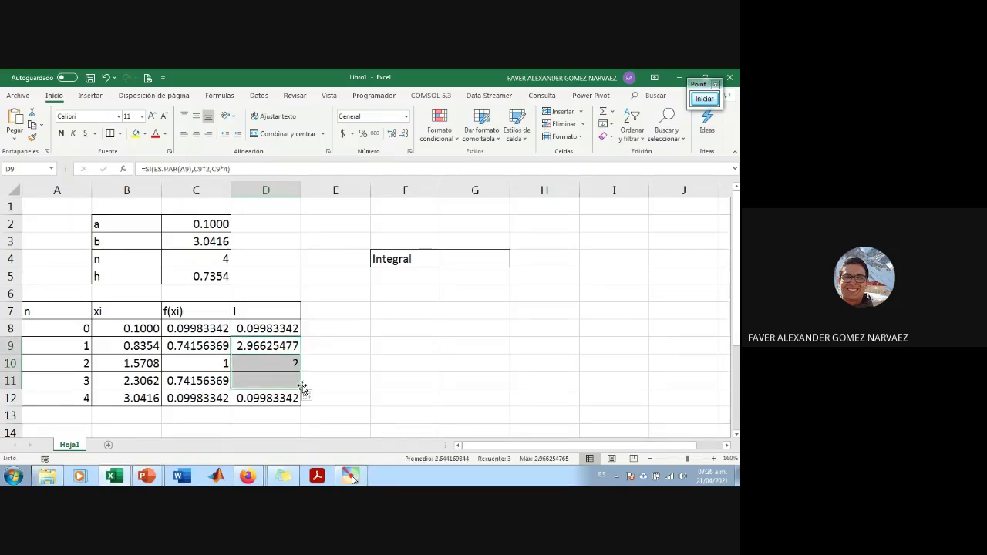
click(361, 363)
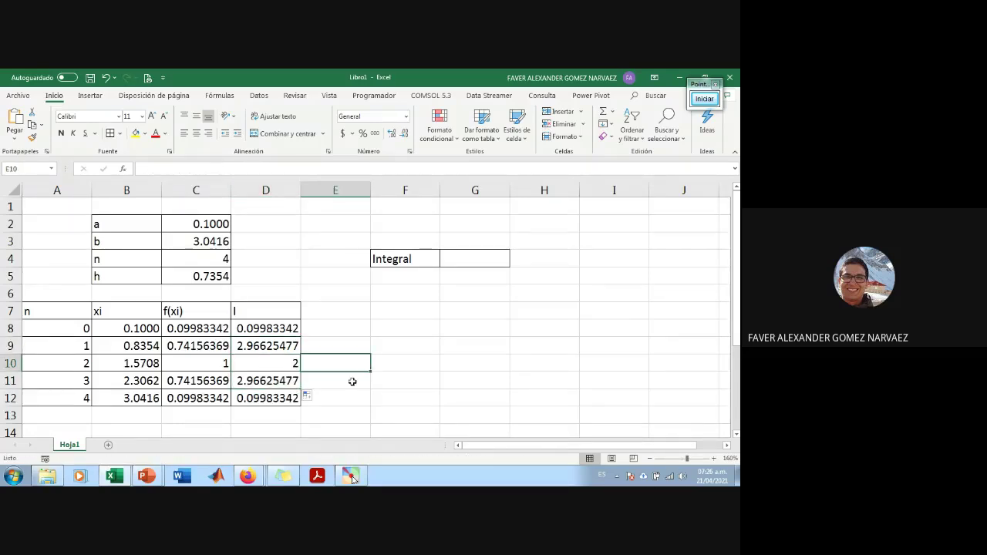
Step: Compare the I values in D9 to D11 with their f(xi) values, and inspect the D9 formula
click(260, 346)
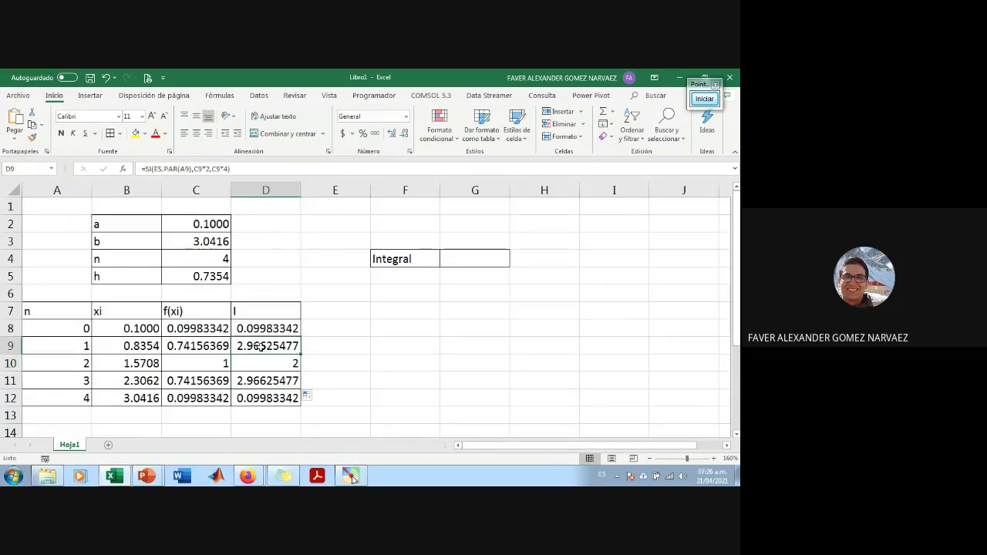
click(222, 362)
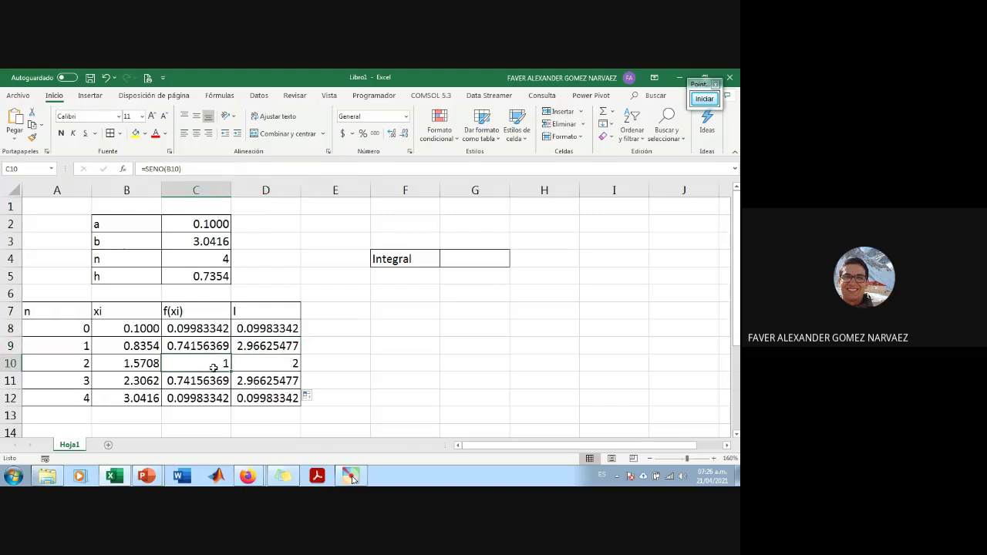
click(209, 381)
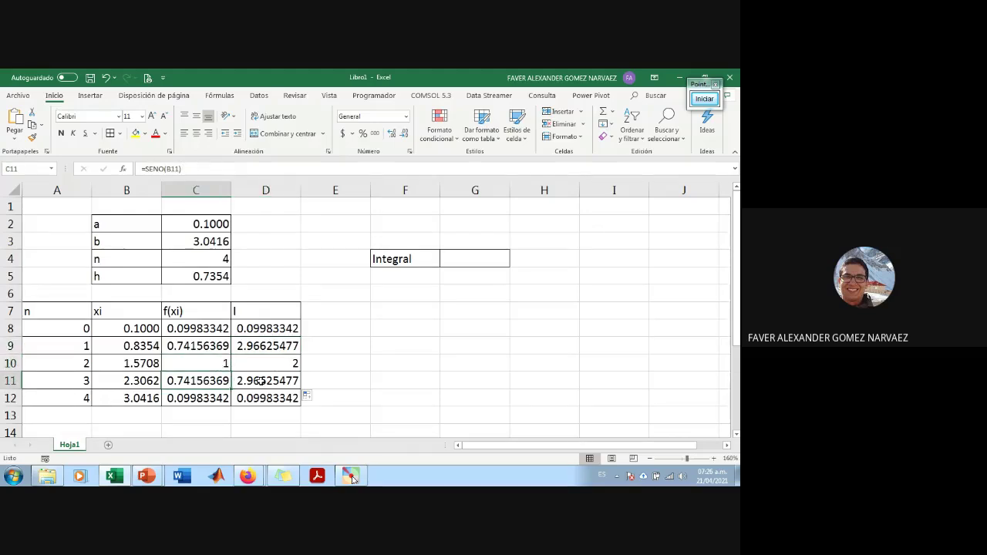
click(262, 381)
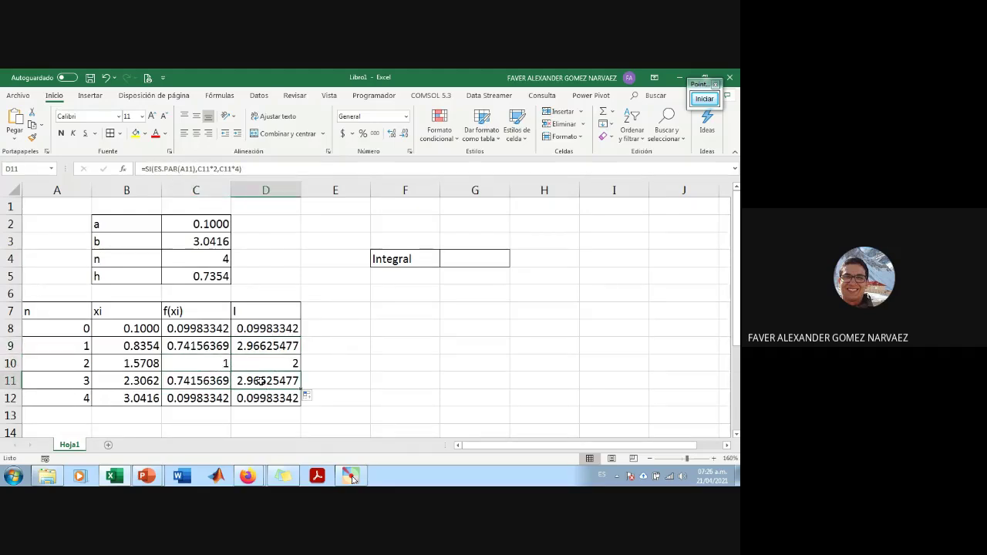
drag(271, 346, 273, 378)
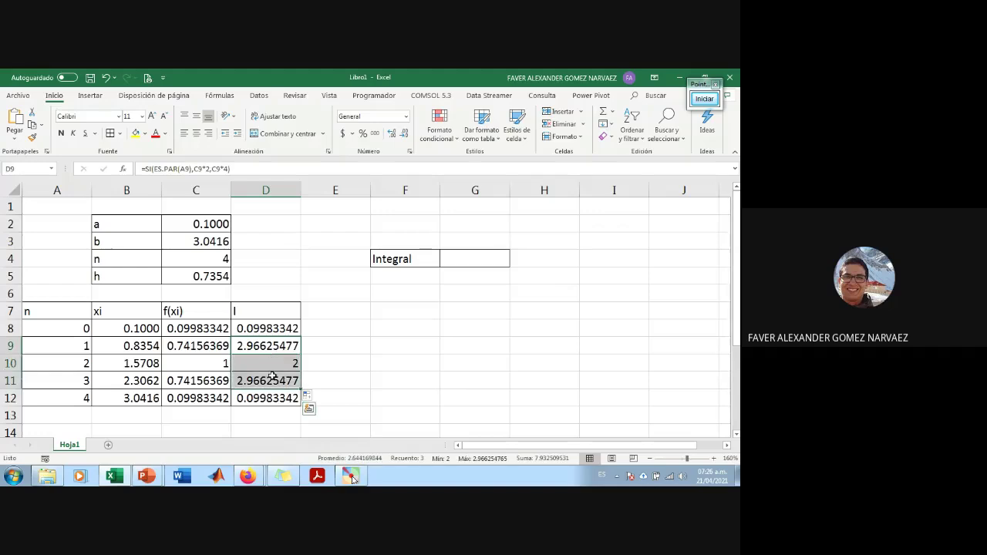
click(276, 347)
double_click(278, 347)
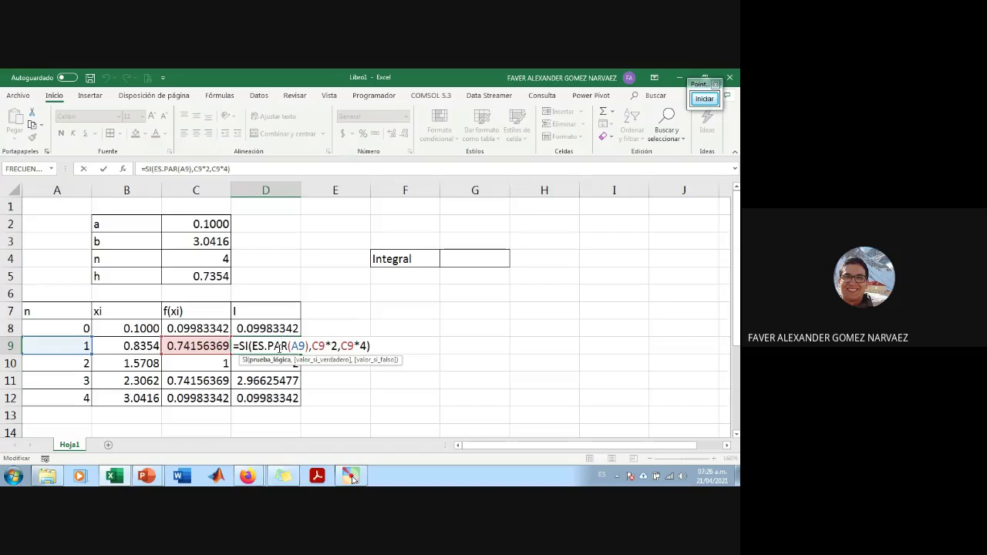
key(Return)
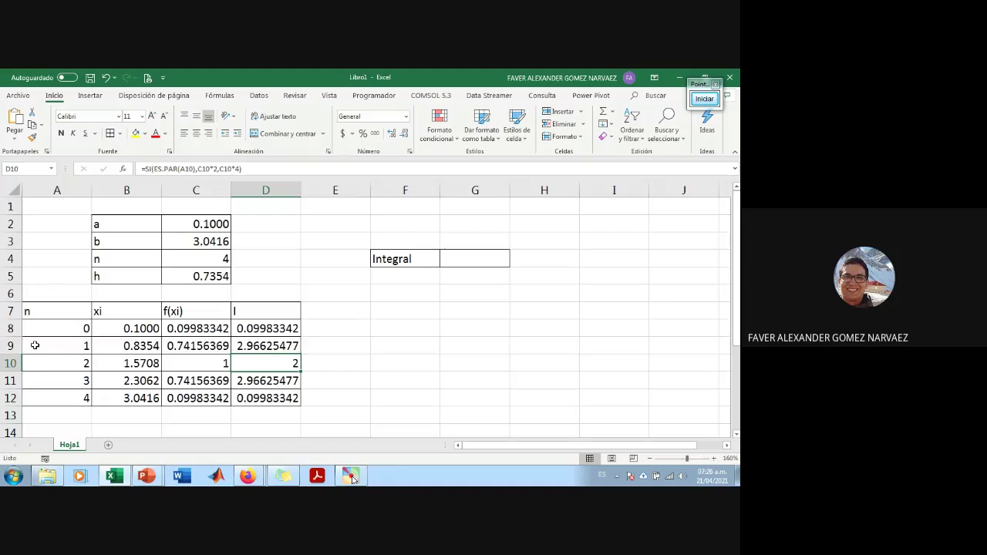
Step: Examine the interior points in rows 9 to 11 and review the even-number test in D9
click(11, 345)
click(8, 381)
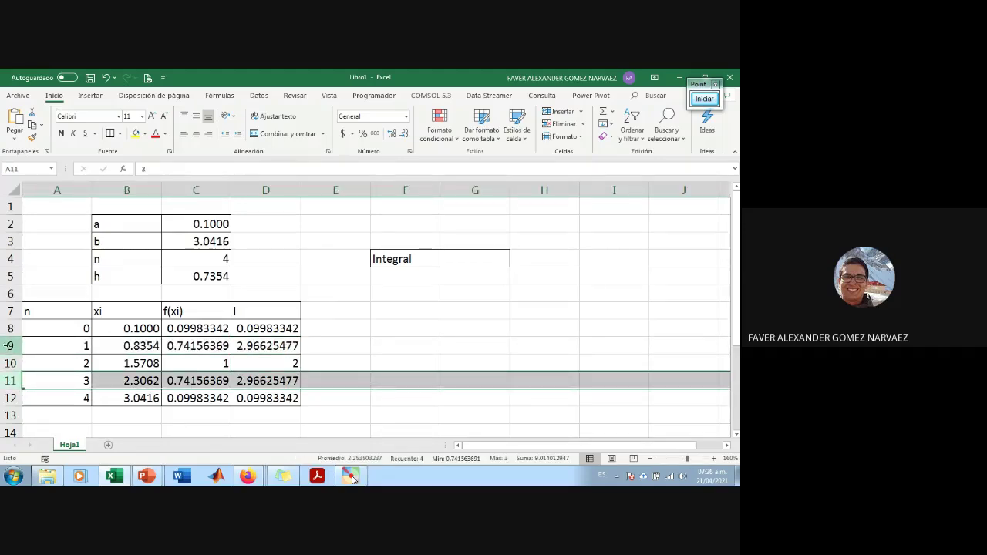
drag(10, 345, 8, 379)
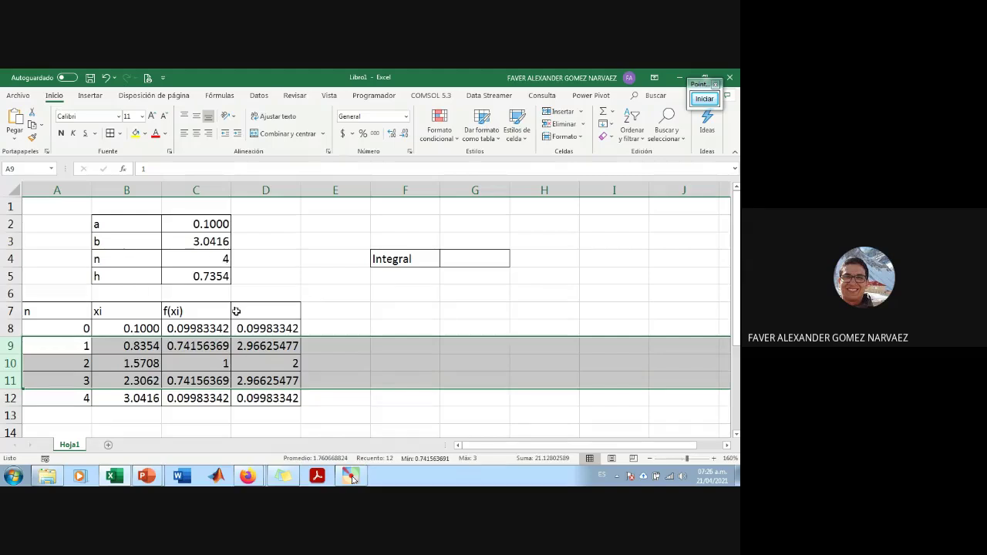
click(373, 360)
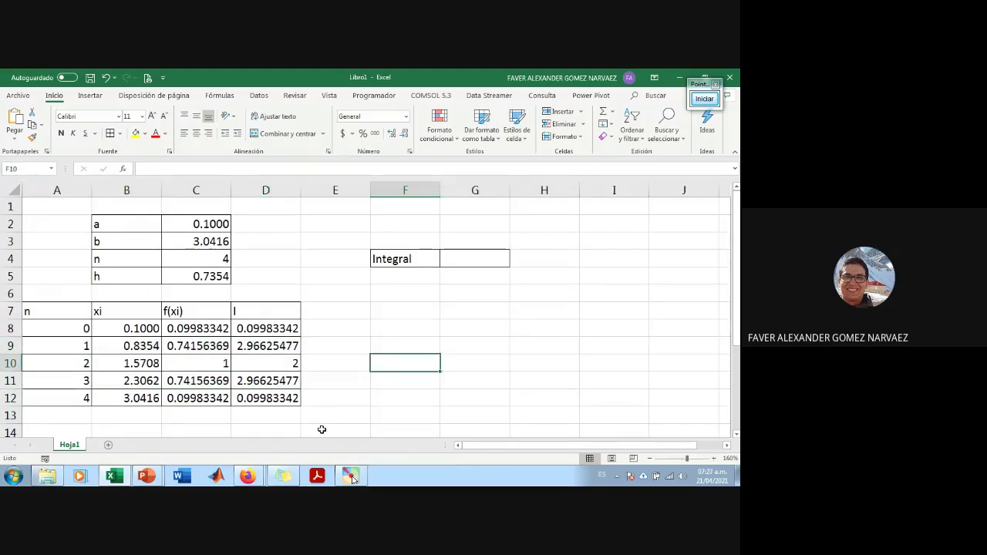
double_click(284, 347)
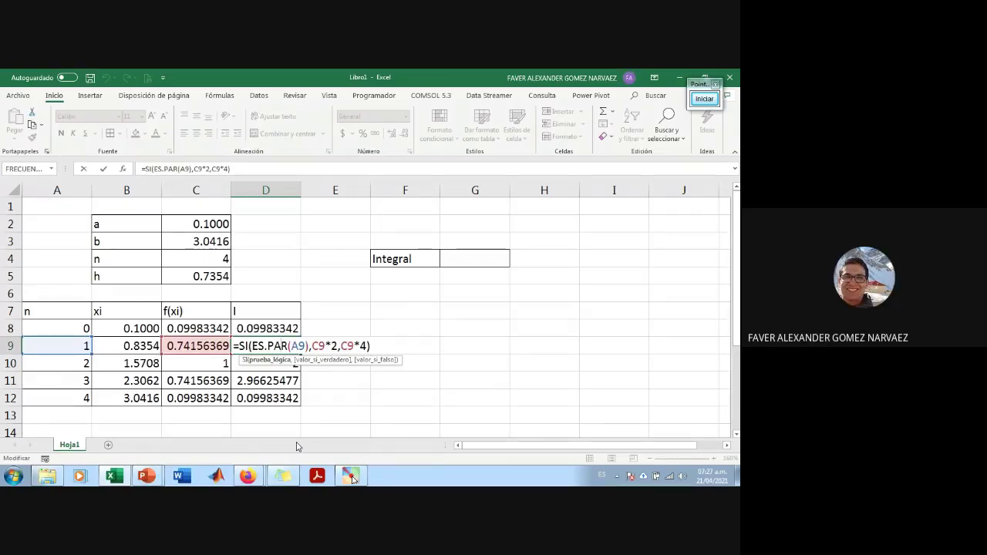
key(ctrl+Return)
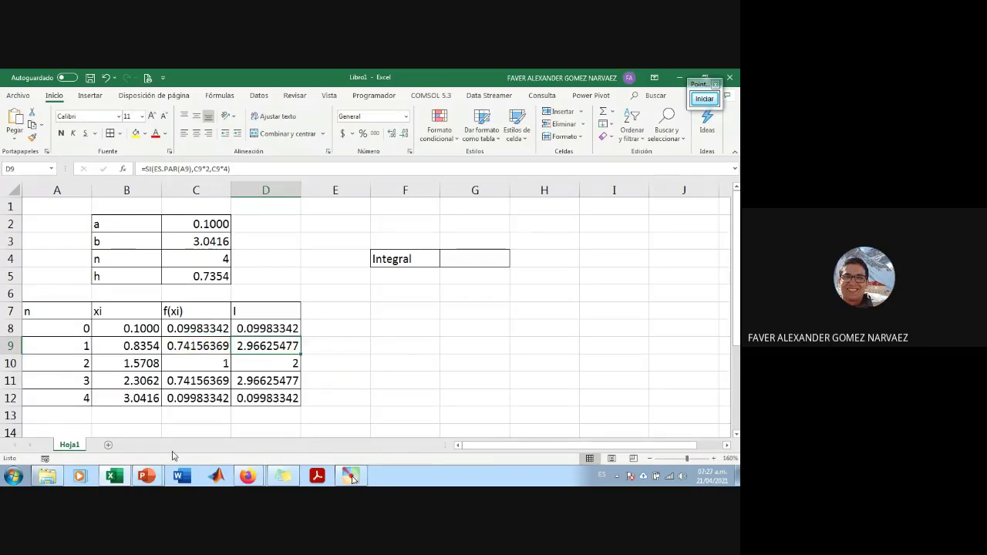
Step: Inspect the xi formula in B9, and examine the C9*2 and C9*4 arguments of the D9 formula
double_click(138, 347)
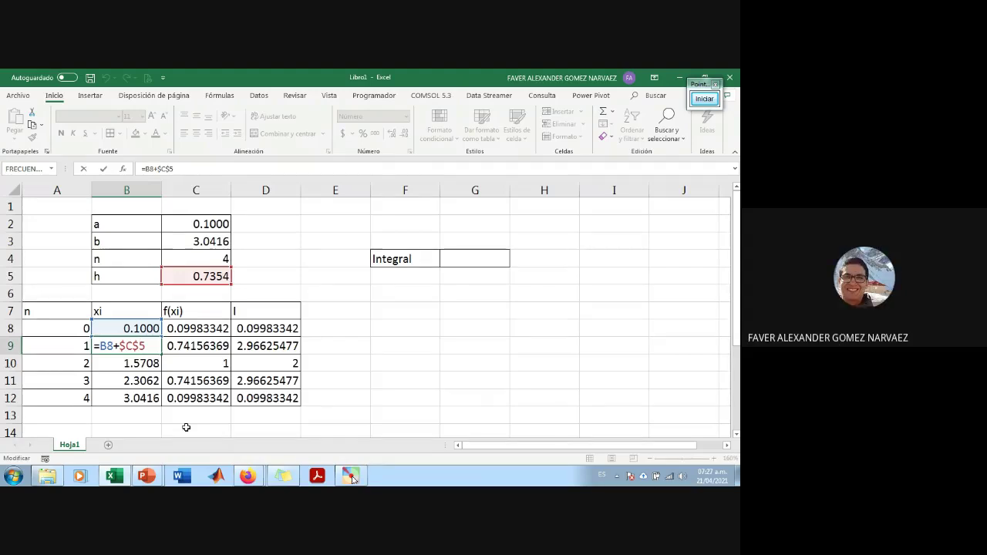
key(Return)
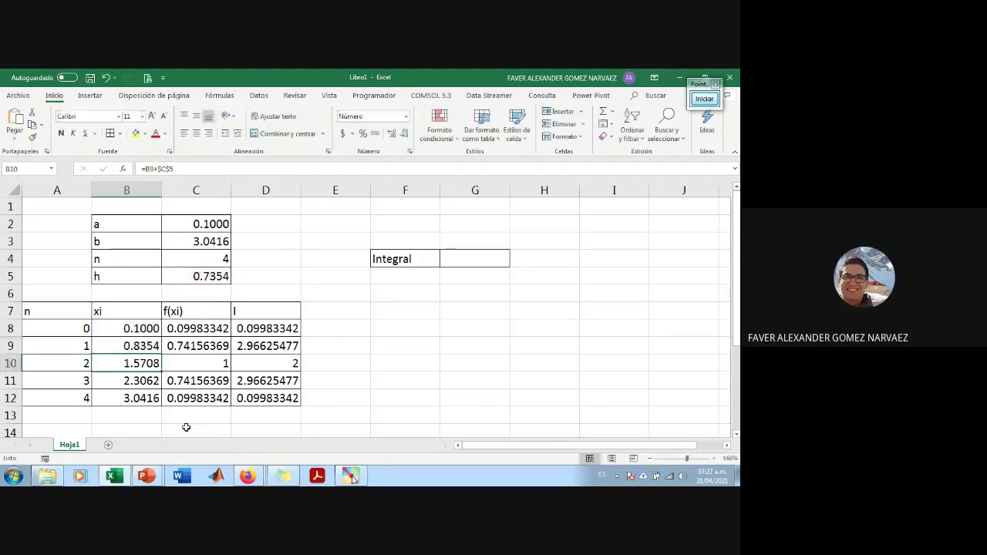
click(265, 340)
double_click(265, 340)
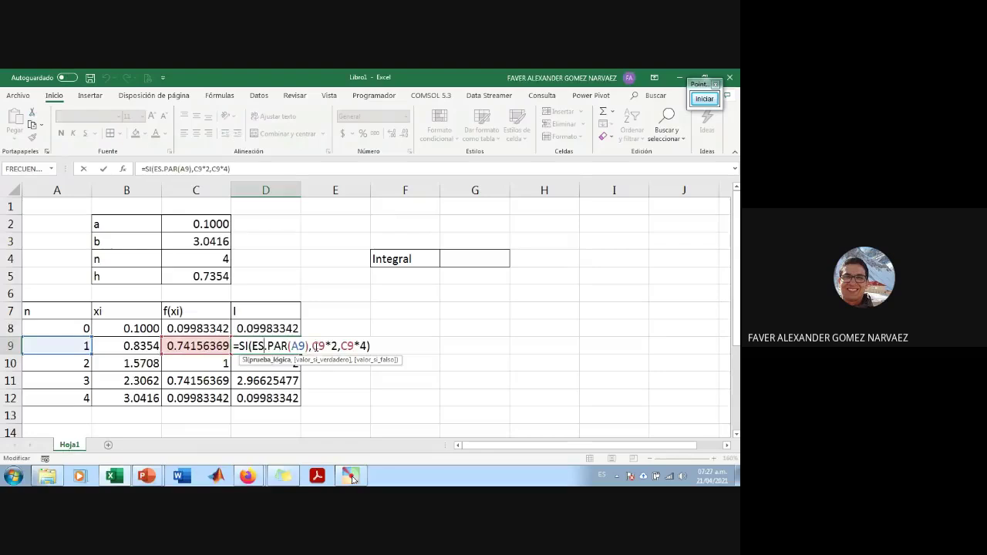
click(314, 347)
key(Right)
key(Right)
key(Right)
key(Right)
key(Right)
key(Right)
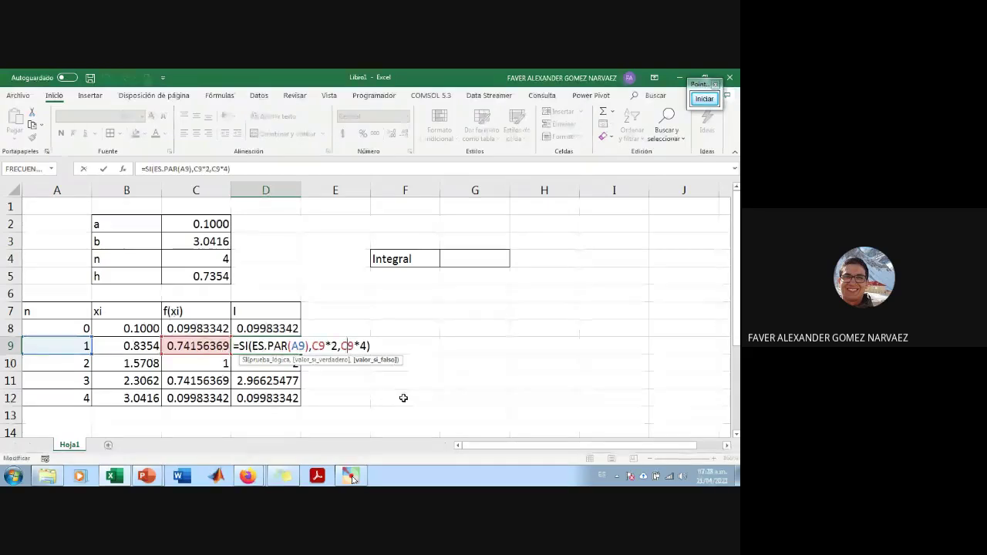
key(Return)
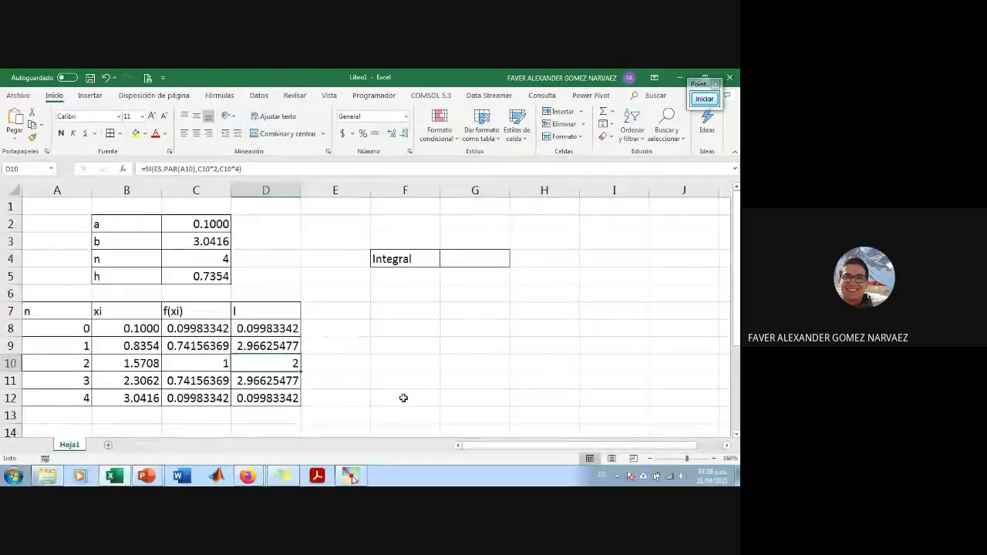
drag(271, 328, 275, 398)
click(483, 268)
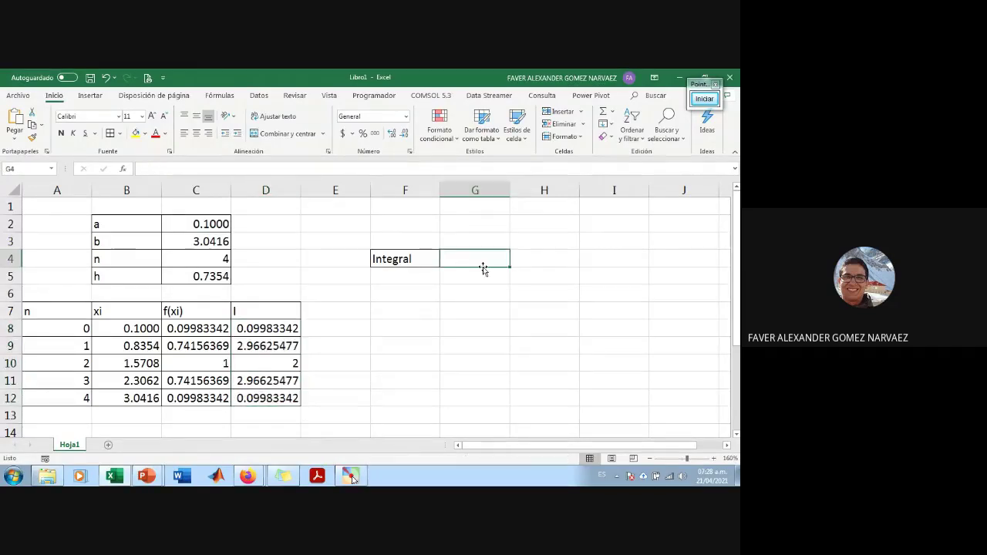
text(=()
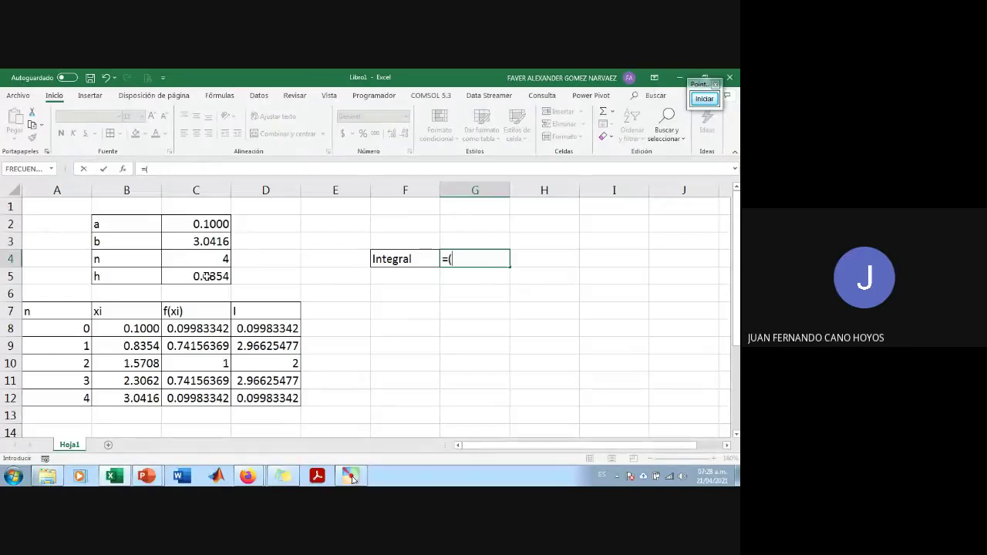
key(BackSpace)
key(BackSpace)
key(Return)
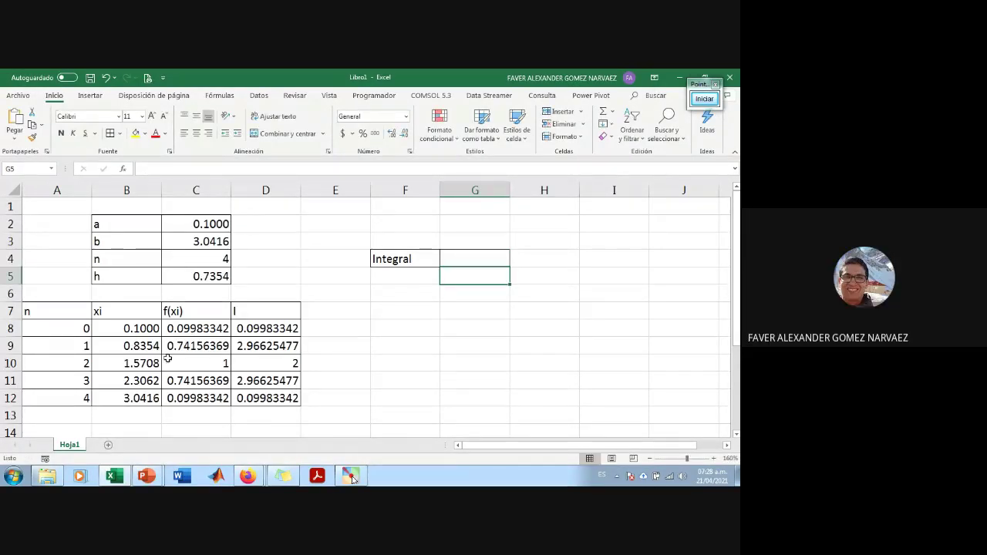
Step: Inspect the h formula in C5, and switch to the GeoGebra graph of the two-segment Simpson approximation in Firefox
double_click(206, 278)
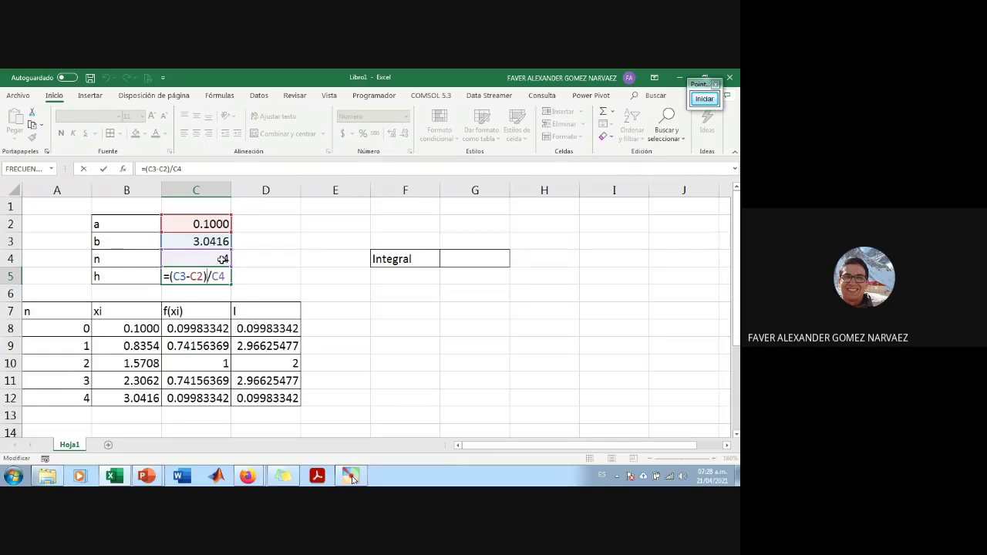
key(ctrl+Return)
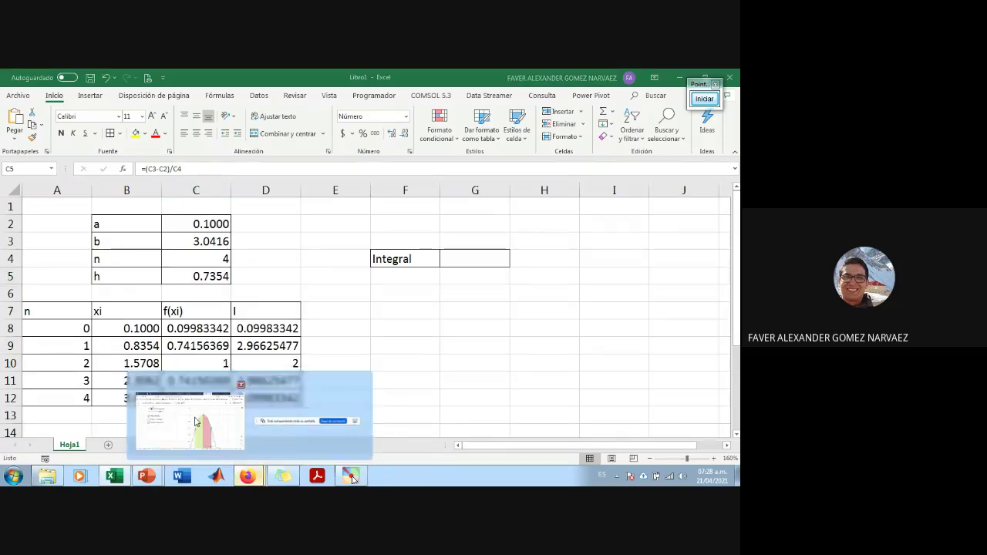
click(351, 476)
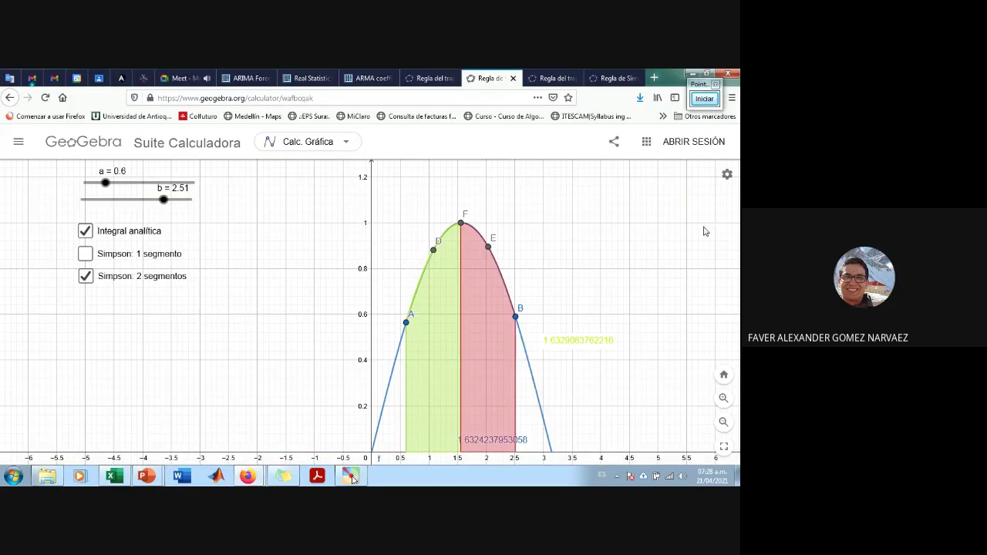
scroll(616, 400, down, 1)
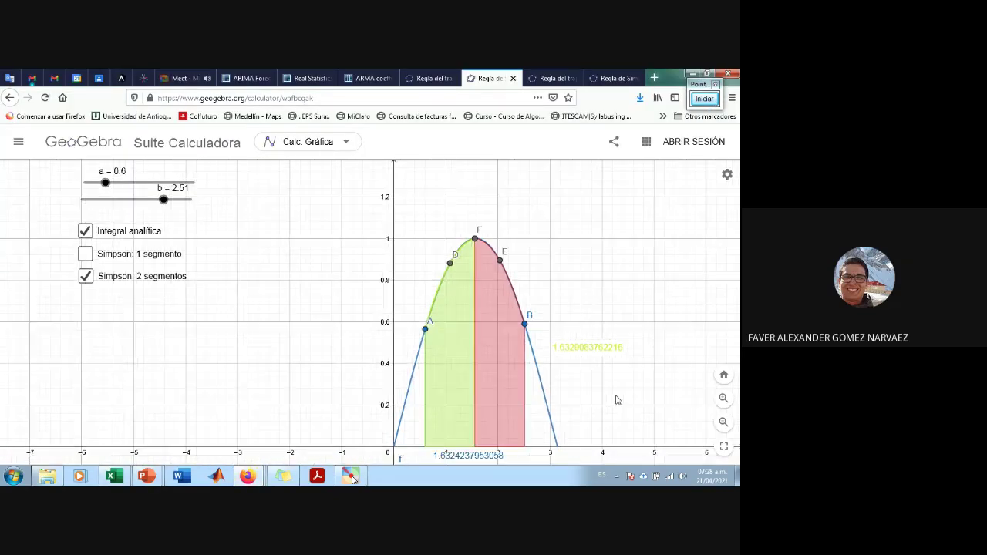
Step: Start screen annotation, label the interval ends A and B below the x-axis, and write B−A above the curve
click(703, 98)
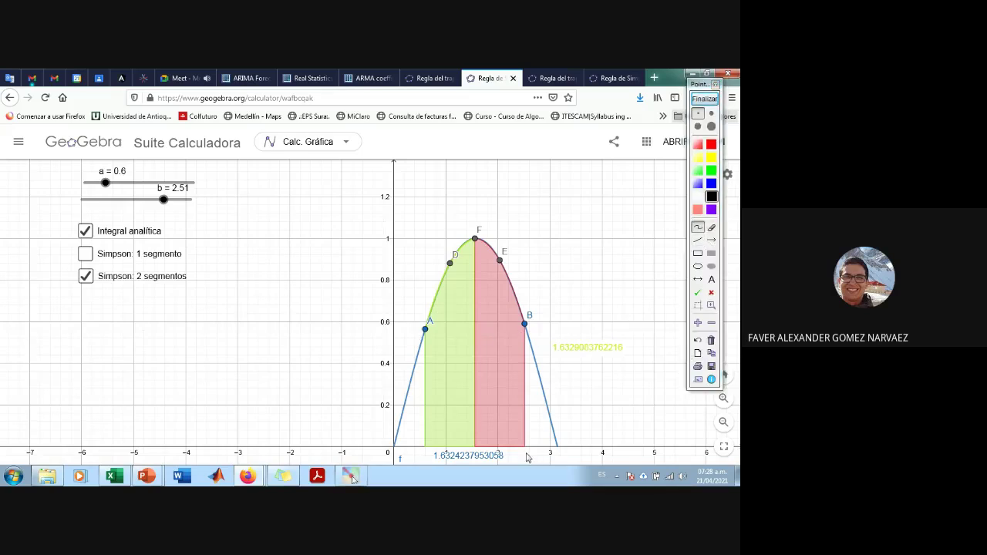
drag(526, 454, 516, 466)
drag(415, 465, 422, 460)
mouse_move(428, 178)
mouse_down()
mouse_move(430, 202)
mouse_move(463, 198)
mouse_up()
drag(455, 193, 461, 192)
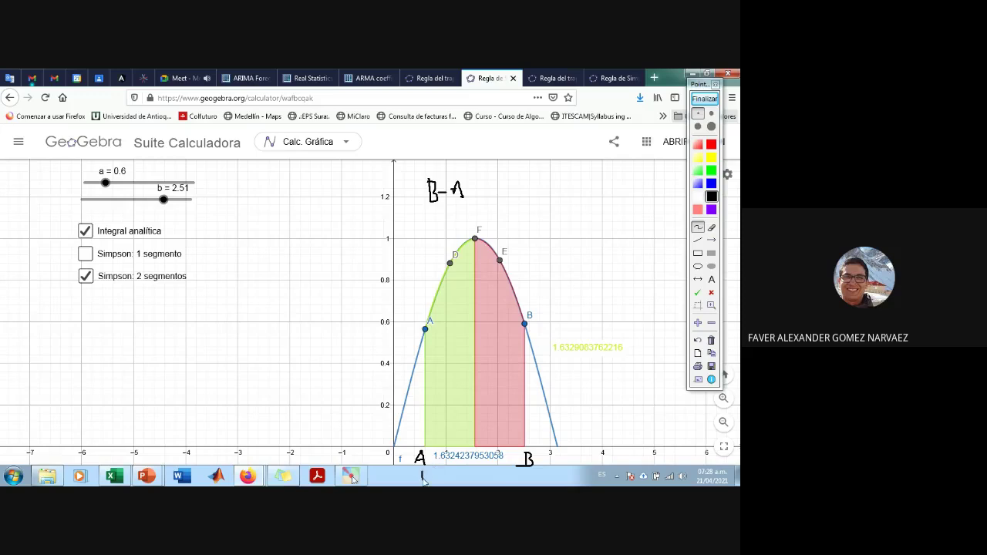
Step: Mark the A-to-B interval with a line below the axis, and complete the handwritten fraction (B−A)/n with an equals sign
drag(423, 478, 523, 481)
drag(429, 207, 465, 204)
mouse_move(442, 224)
mouse_down()
mouse_move(452, 215)
mouse_move(461, 223)
mouse_move(423, 206)
mouse_move(425, 214)
mouse_up()
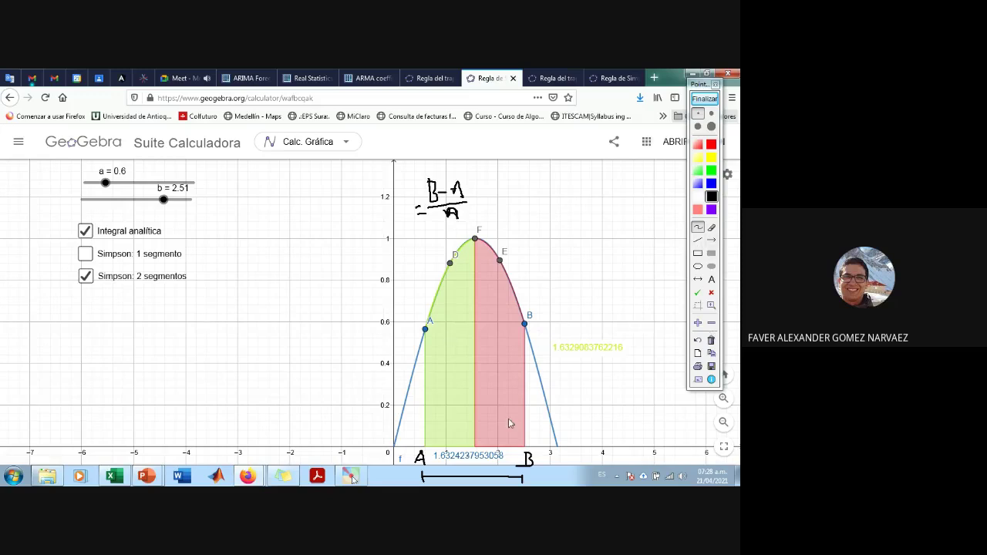
click(698, 240)
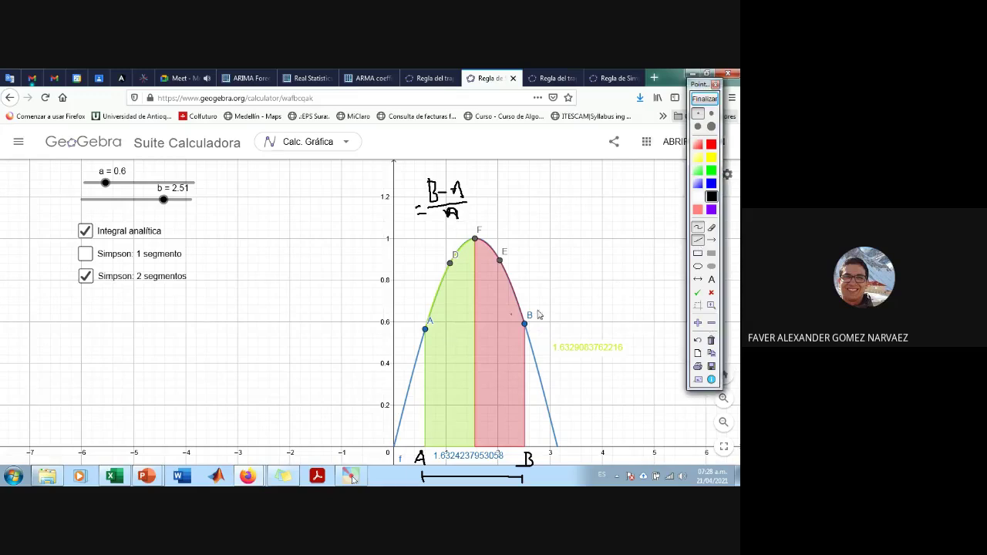
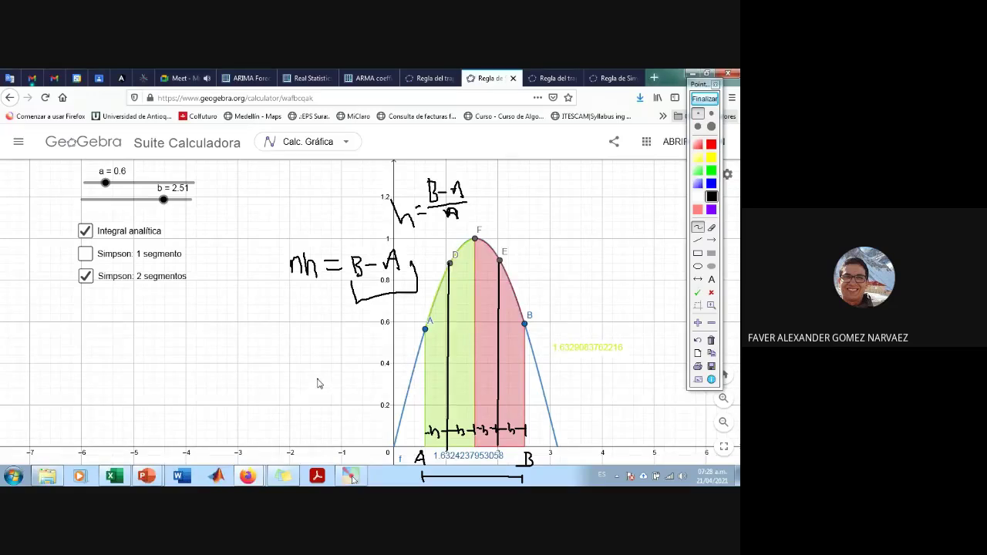
Step: End the screen annotation, return to the Excel worksheet and inspect how the h formula in C5 uses a, b and n
click(704, 98)
key(alt+Tab)
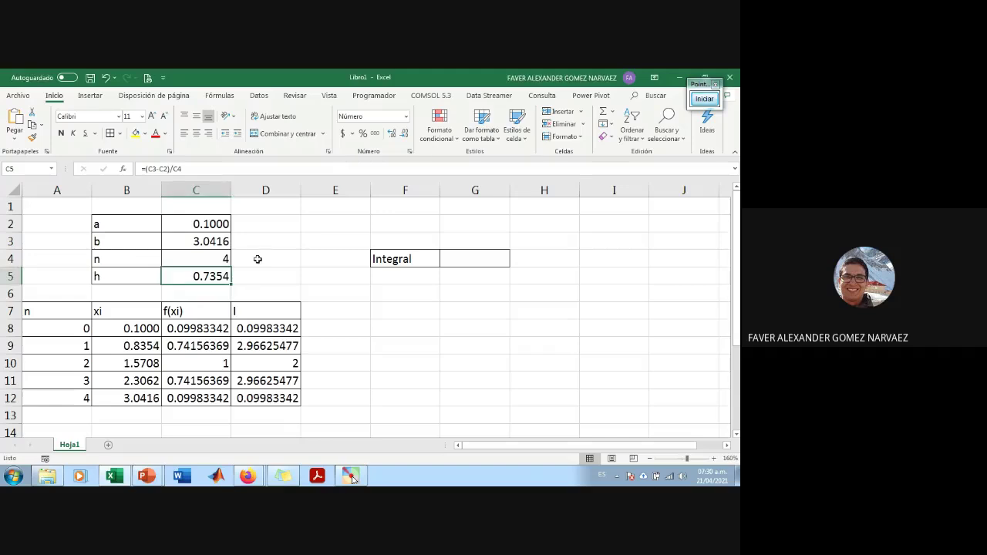
double_click(217, 277)
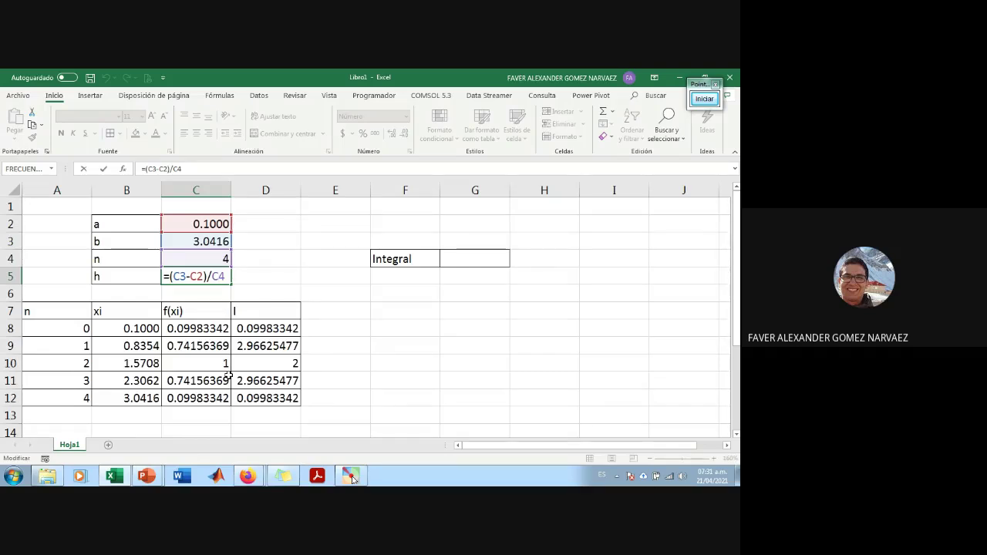
key(Return)
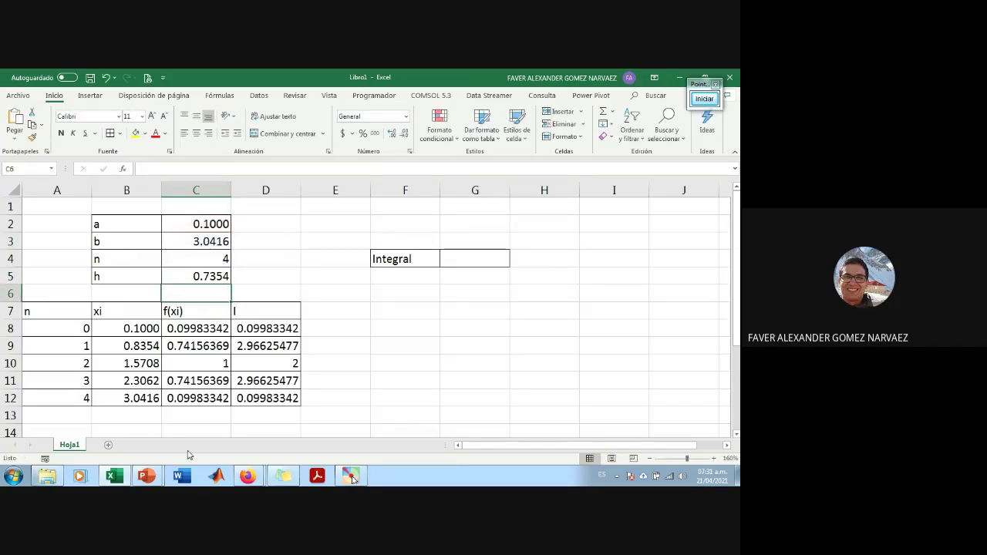
Step: Switch to the PowerPoint slide show and go back to the slide with the general Simpson 1/3 formula
mouse_move(146, 476)
click(207, 414)
key(Left)
key(Left)
key(Left)
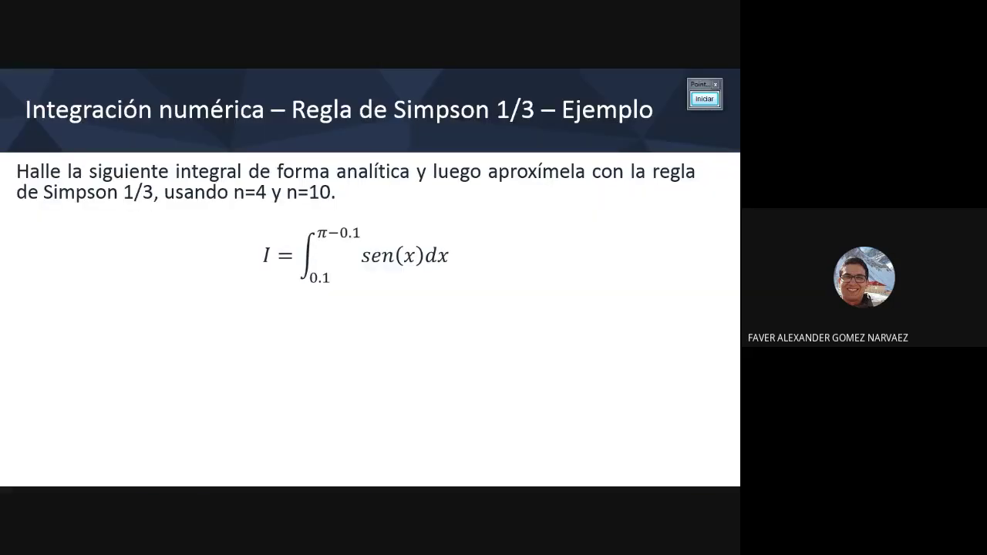
key(Left)
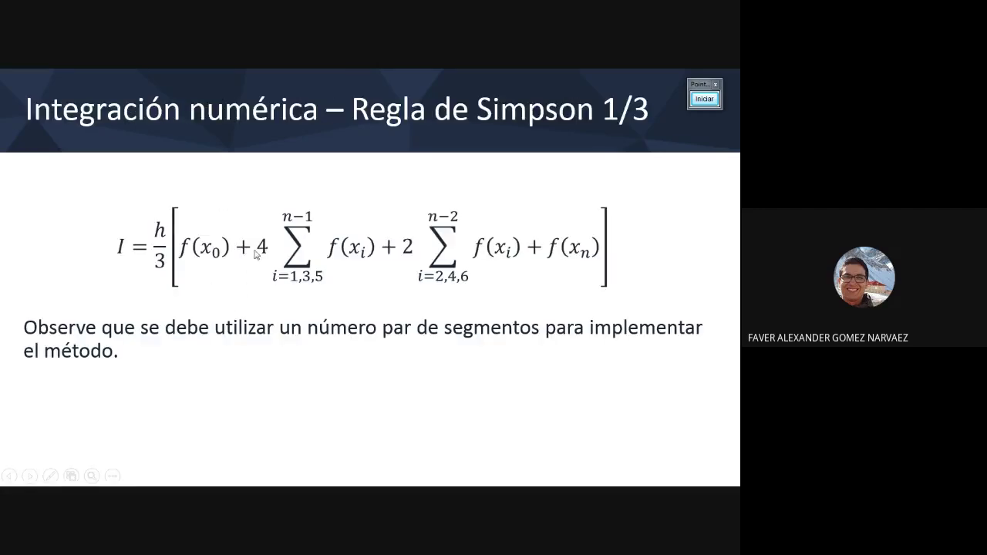
Step: Annotate the Simpson 1/3 formula with arrows to f(x0), the odd-index sum, the even-index sum and f(xn)
click(708, 101)
click(711, 240)
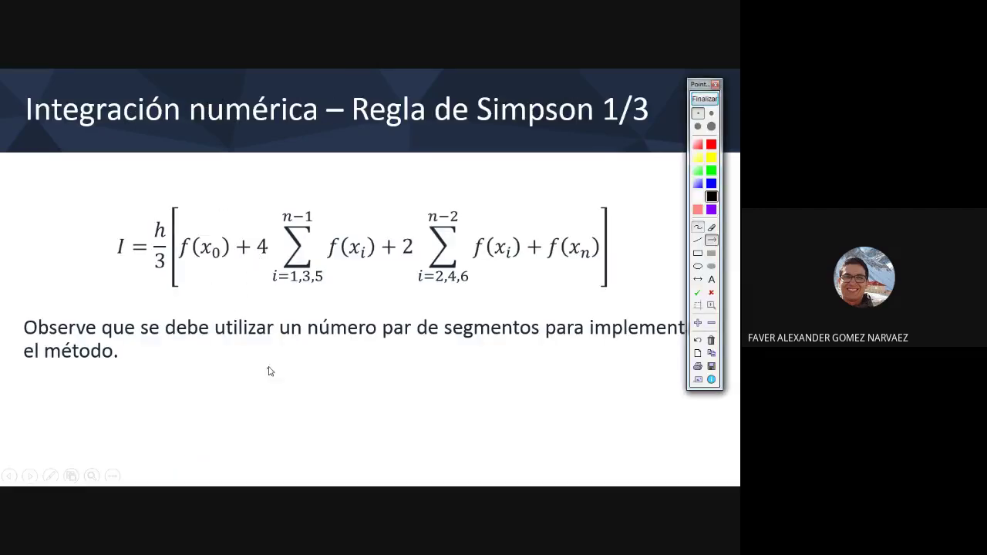
drag(224, 378, 211, 272)
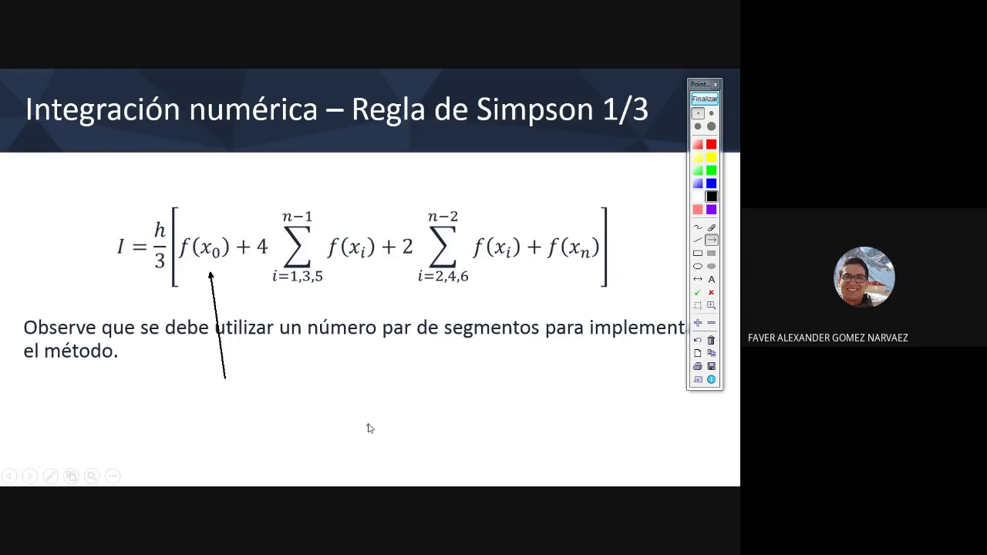
drag(362, 433, 327, 290)
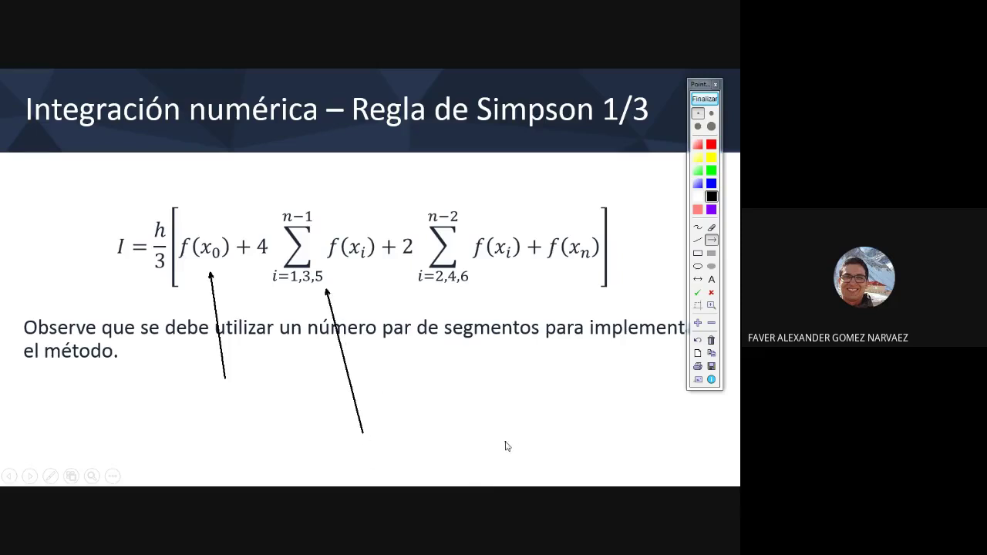
drag(505, 442, 450, 297)
drag(636, 449, 579, 269)
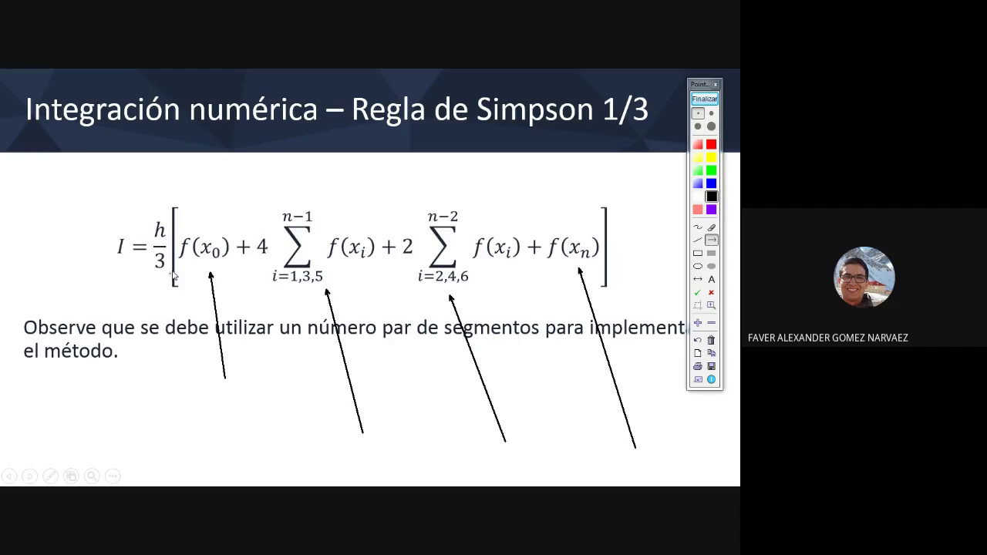
Step: Circle the formula's plus signs and the whole expression, frame the h/3 factor with a rectangle, and end the annotation
click(697, 228)
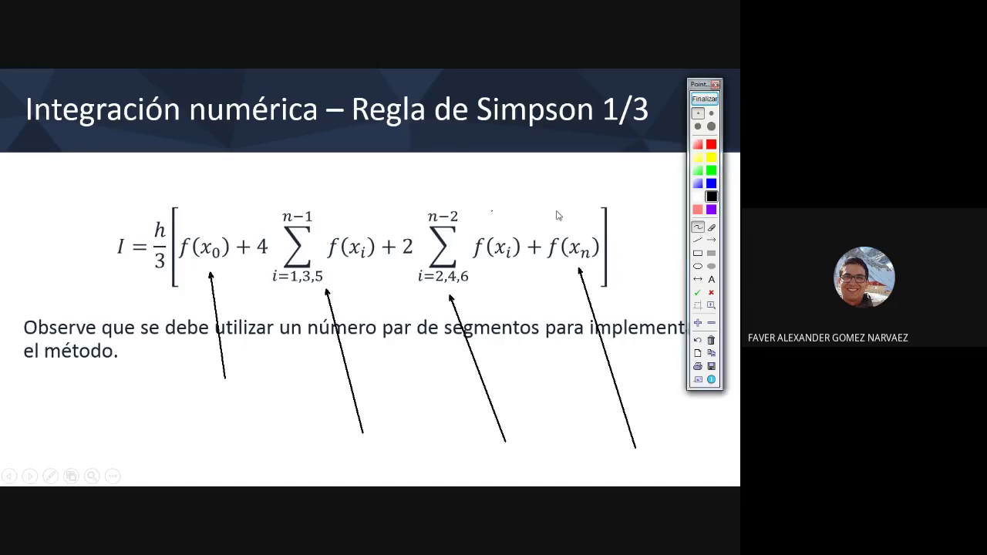
drag(231, 222, 245, 259)
mouse_move(396, 233)
mouse_down()
mouse_move(379, 259)
mouse_move(388, 236)
mouse_up()
mouse_move(527, 234)
mouse_down()
mouse_move(524, 256)
mouse_move(532, 235)
mouse_up()
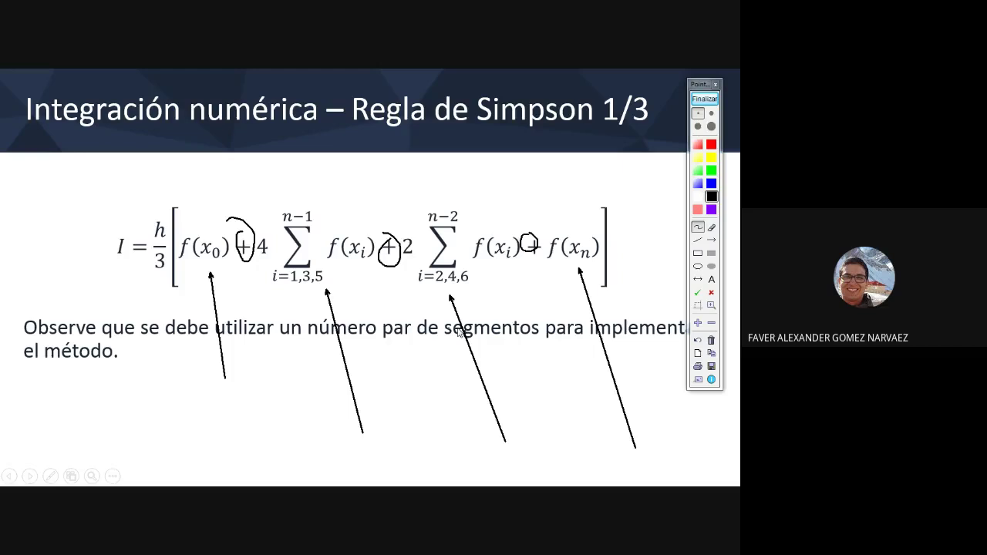
mouse_move(192, 262)
mouse_down()
mouse_move(676, 272)
mouse_move(83, 251)
mouse_move(309, 245)
mouse_up()
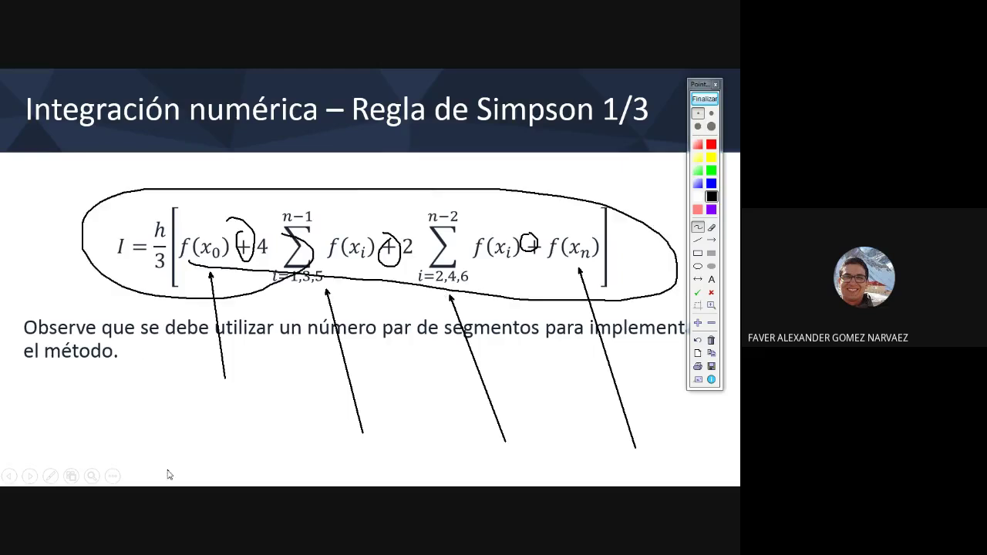
click(698, 253)
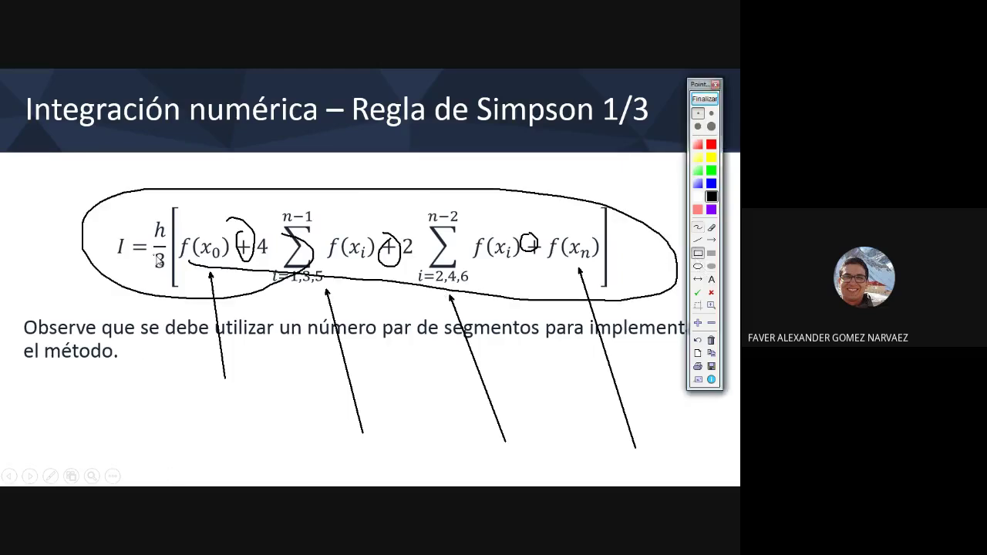
drag(144, 210, 181, 283)
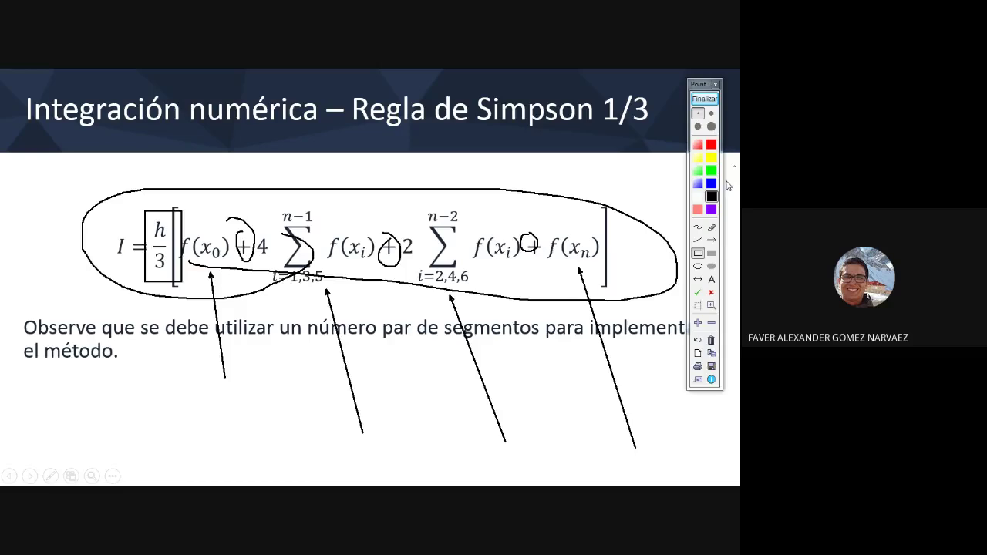
click(703, 98)
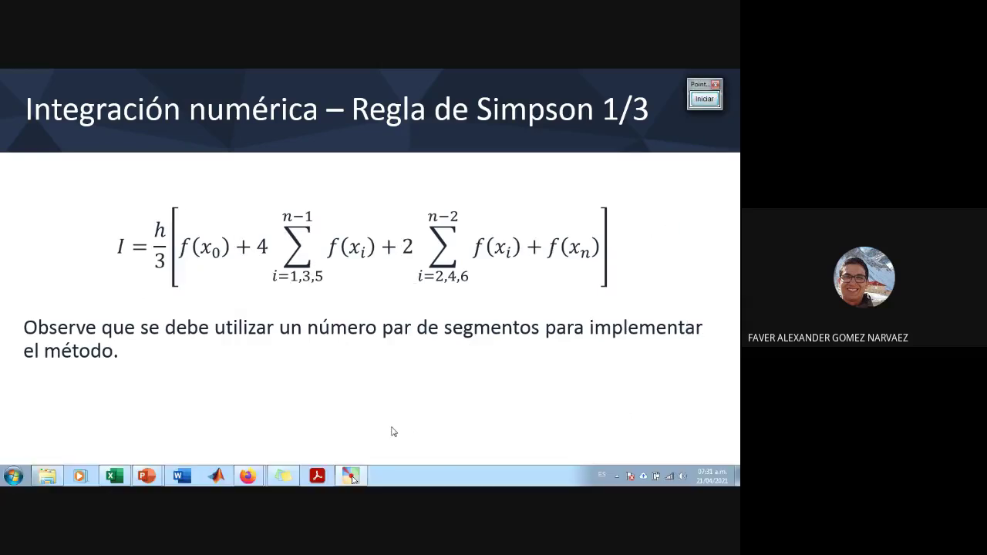
Step: Return to the Excel worksheet and enter =(C5/3)*SUMA(D8:D12) in G4 as the integral
key(alt+Tab)
click(474, 262)
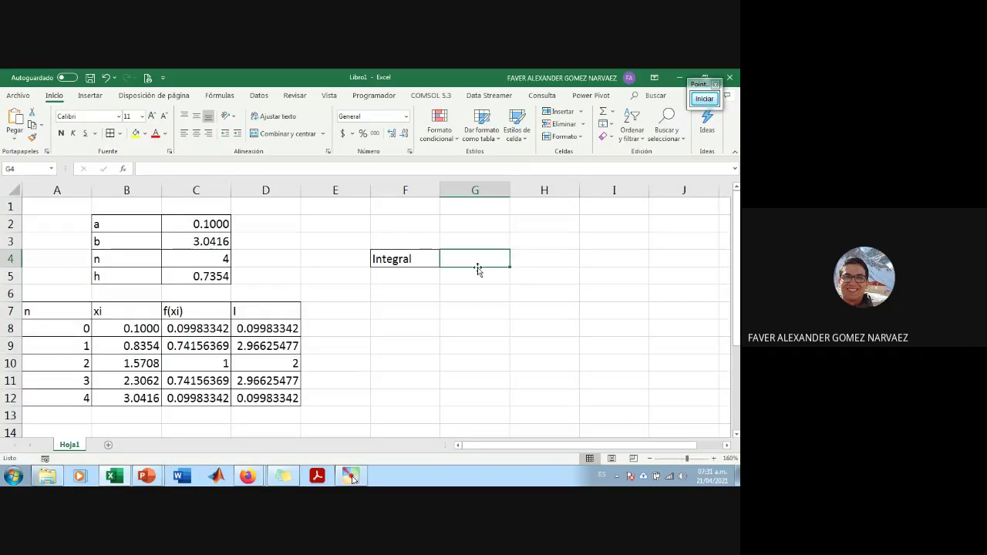
text(=)
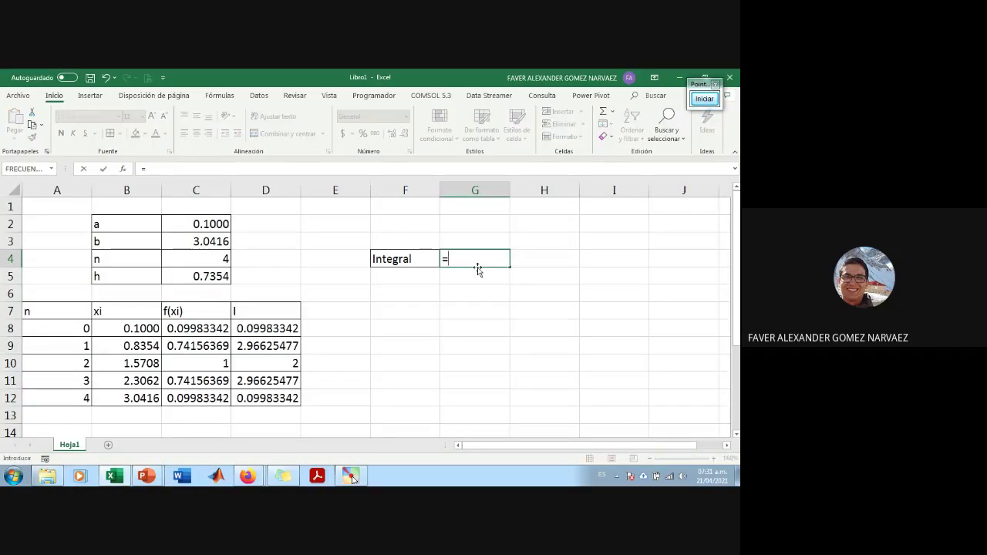
text(()
click(221, 277)
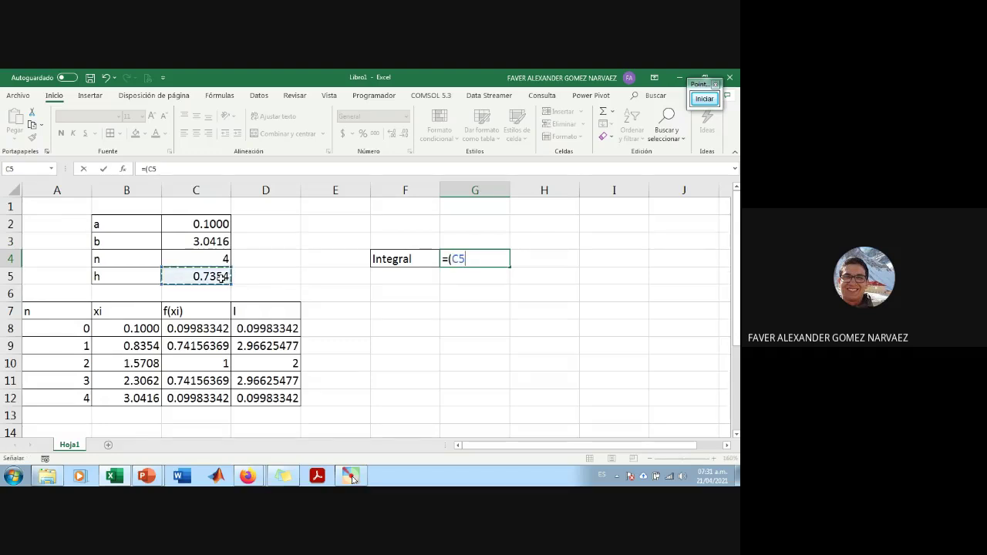
text(/3))
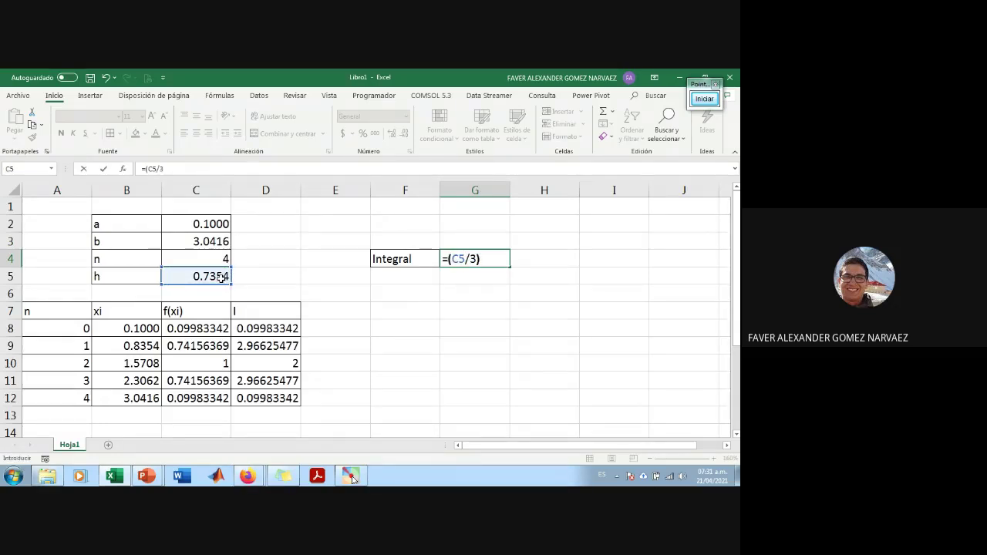
text(*SUMA()
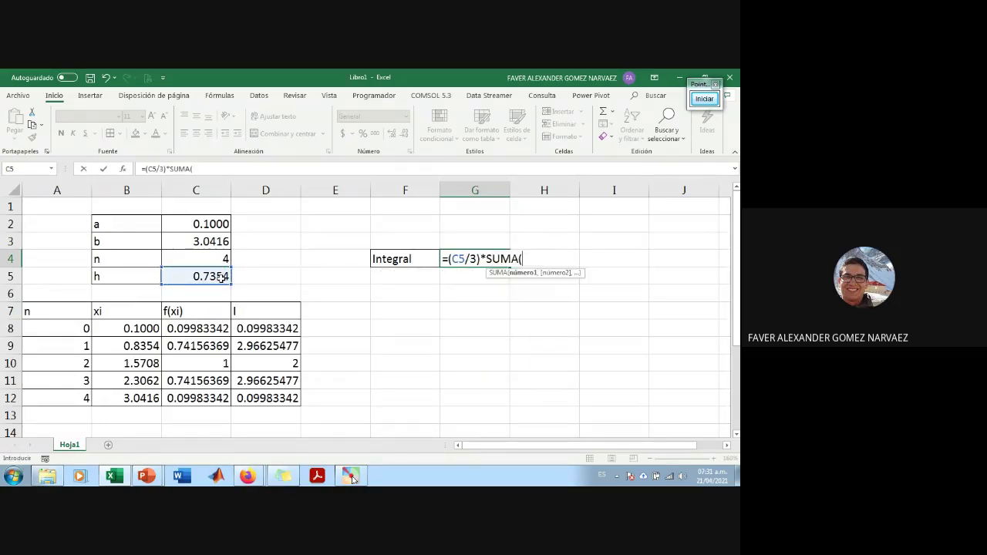
drag(262, 328, 261, 395)
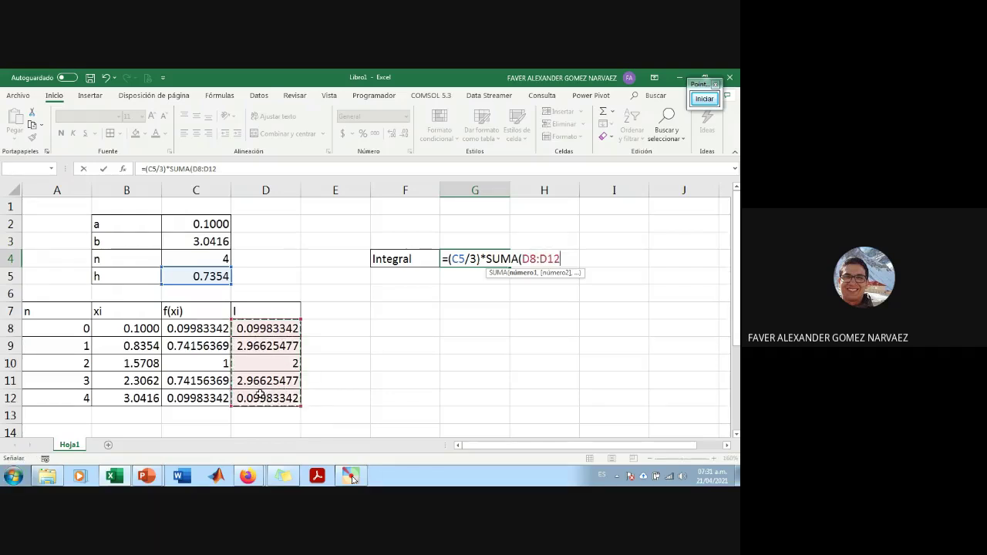
text())
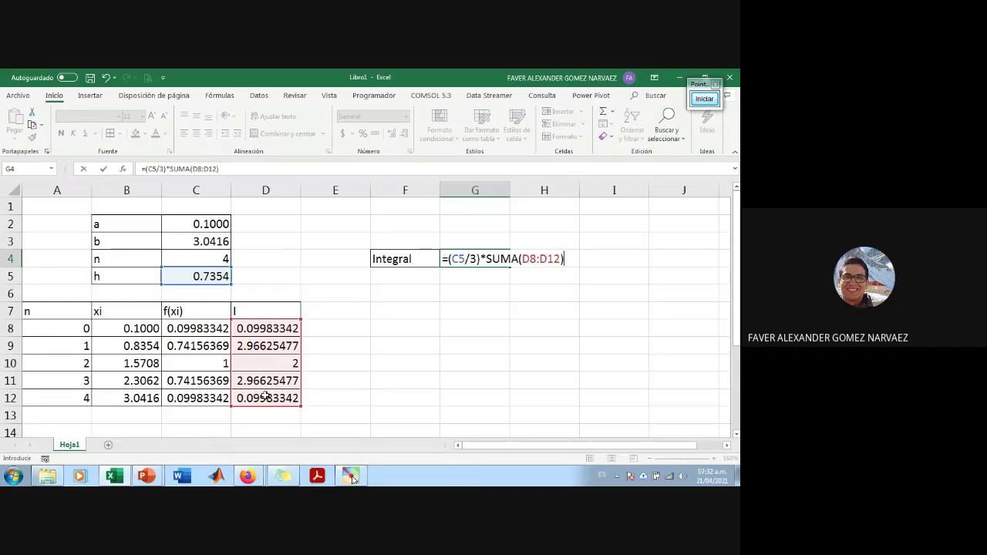
key(Return)
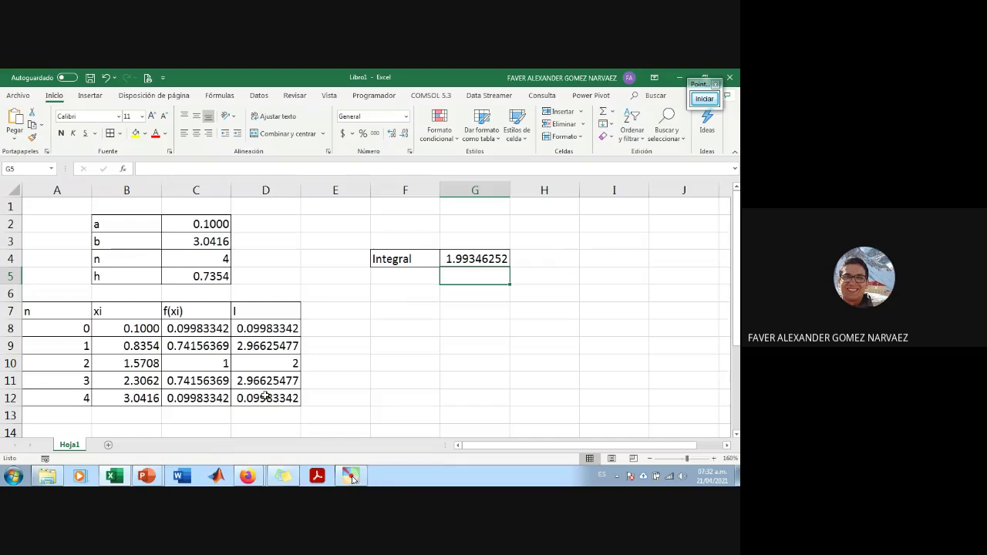
Step: Format the integral result in G4 to show four decimal places
click(478, 256)
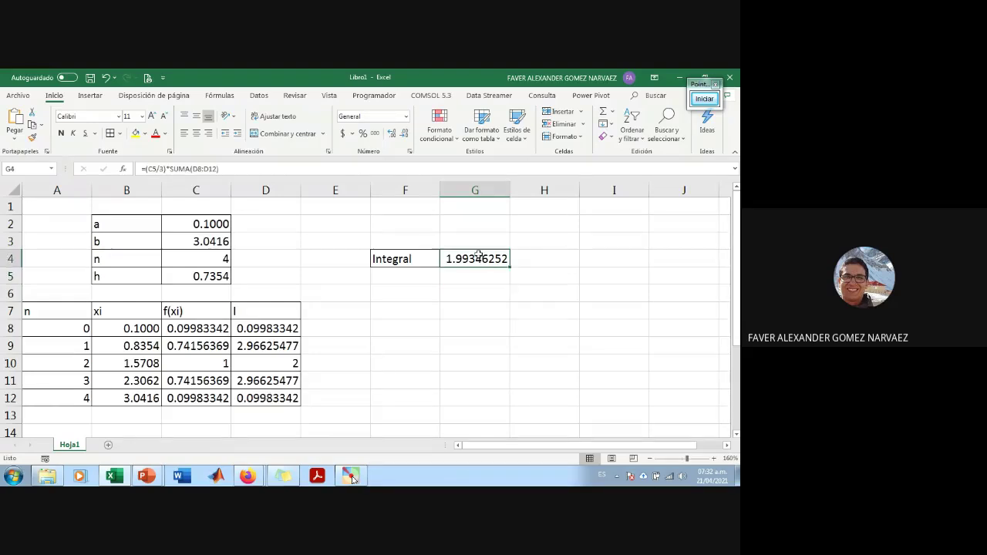
click(404, 133)
click(404, 133)
click(404, 133)
click(403, 134)
click(404, 134)
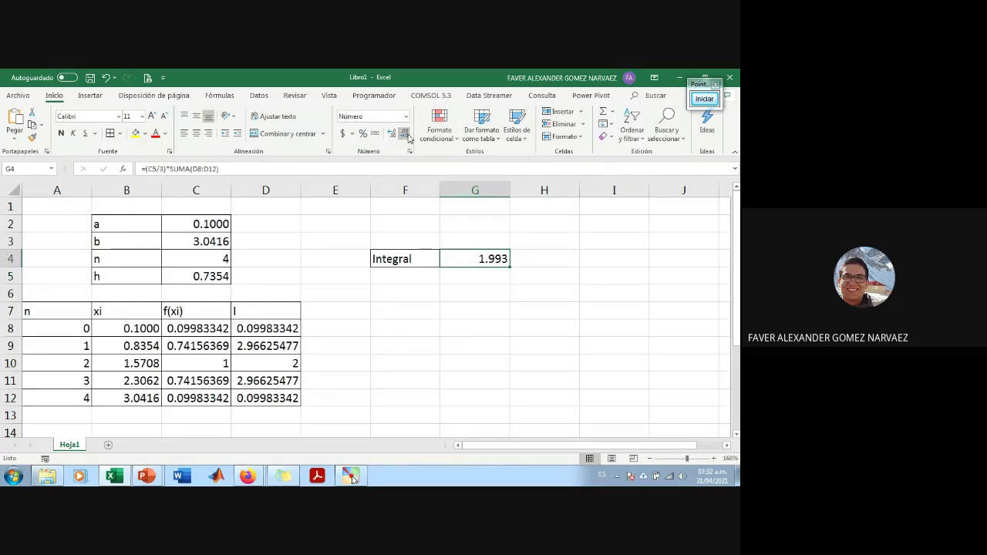
click(407, 136)
click(392, 134)
click(391, 134)
Step: Change the label in F4 to "Integral Simpson 1/3" and widen column F to fit it
click(421, 257)
double_click(421, 257)
text(Si)
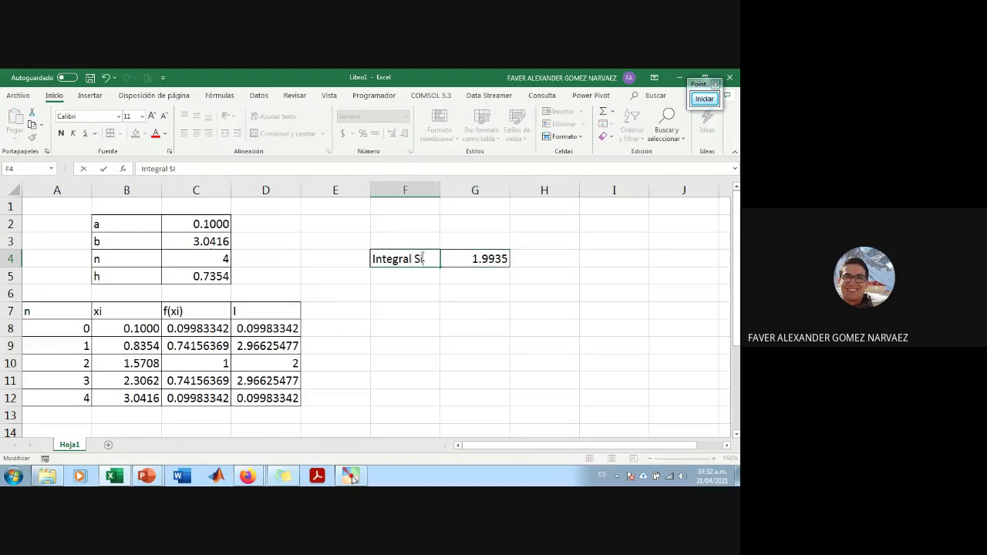
text(mpson )
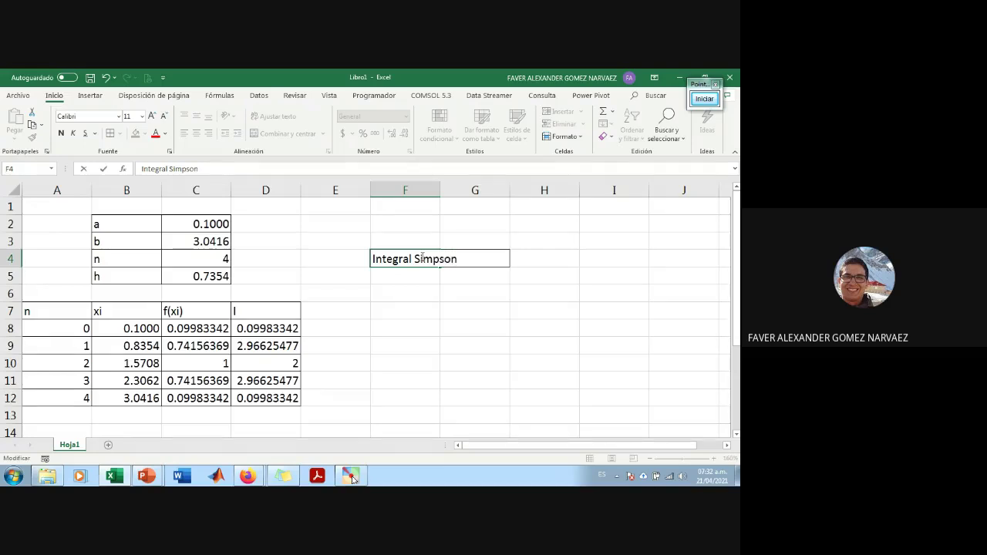
text(1/3)
key(Return)
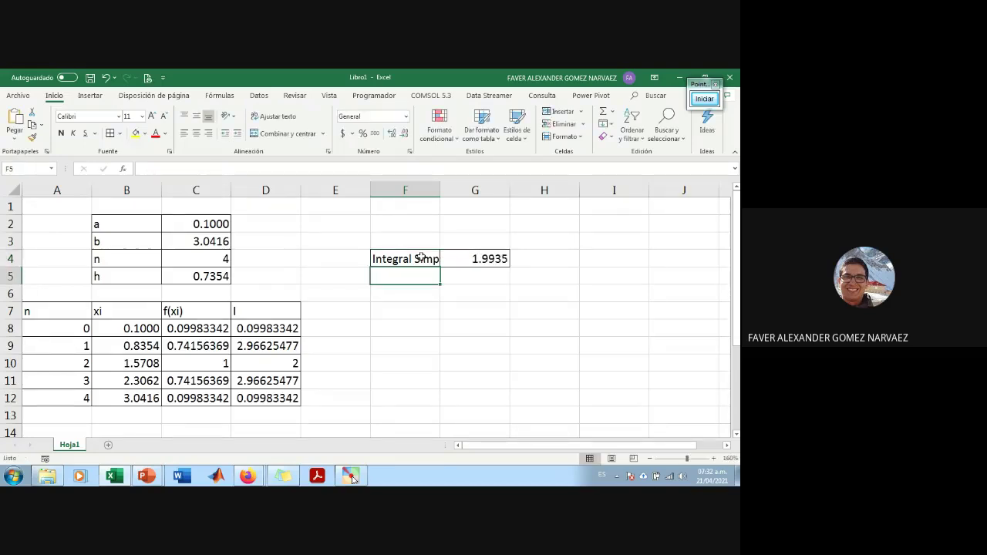
double_click(440, 186)
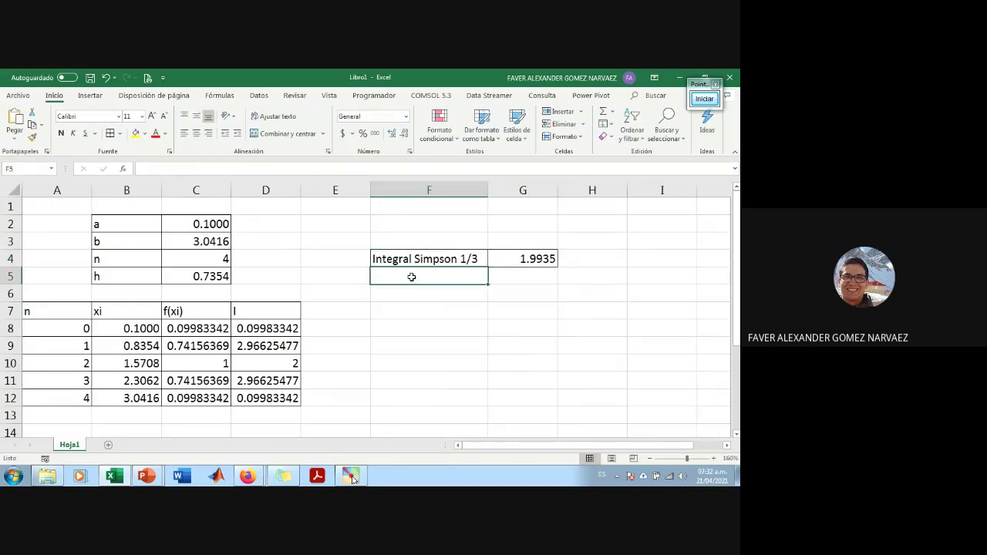
Step: Add a bordered row below with "Integral Analítica" in F5 and 1.99 in G5
text(Integral)
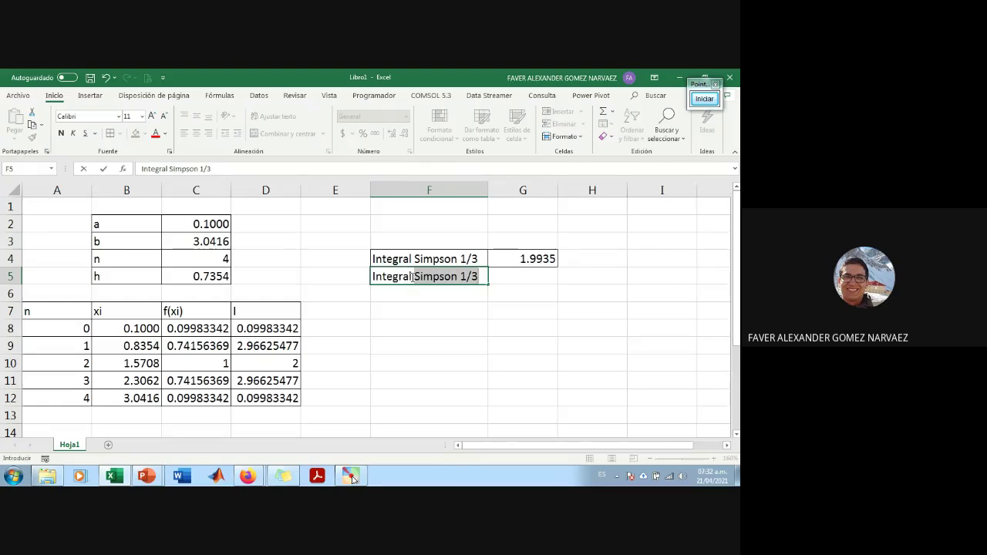
text( Ana)
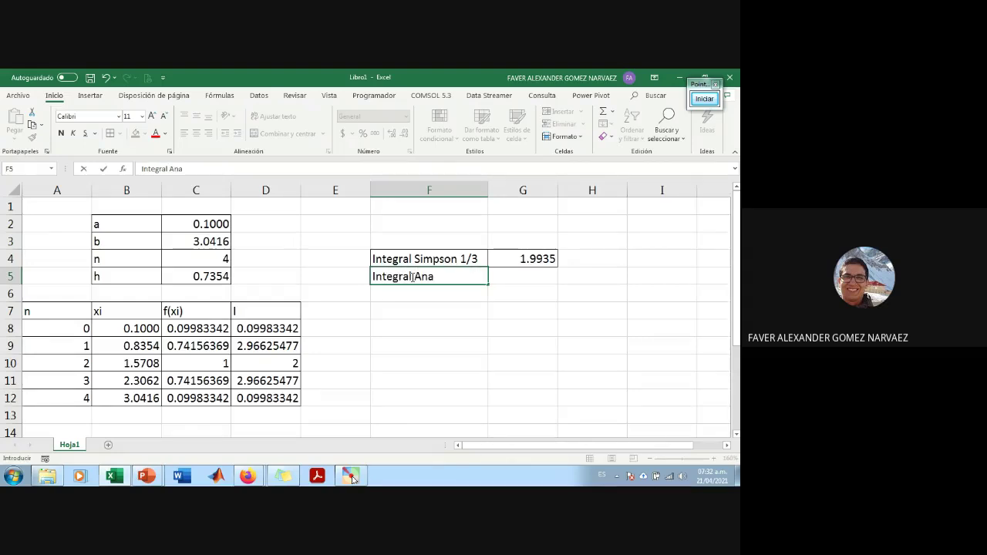
text(lítica)
key(Tab)
text(1.99)
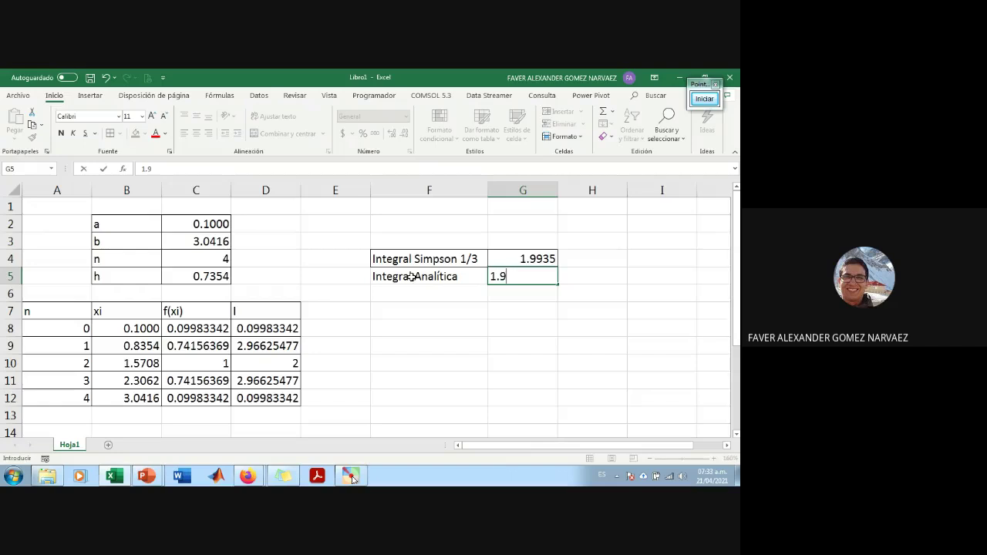
key(Return)
click(536, 362)
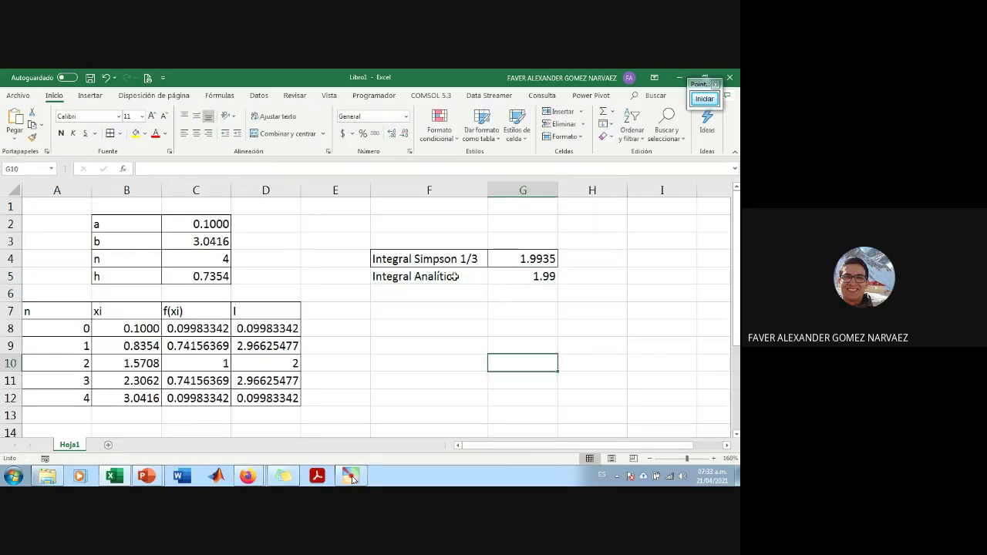
drag(455, 277, 513, 276)
click(445, 308)
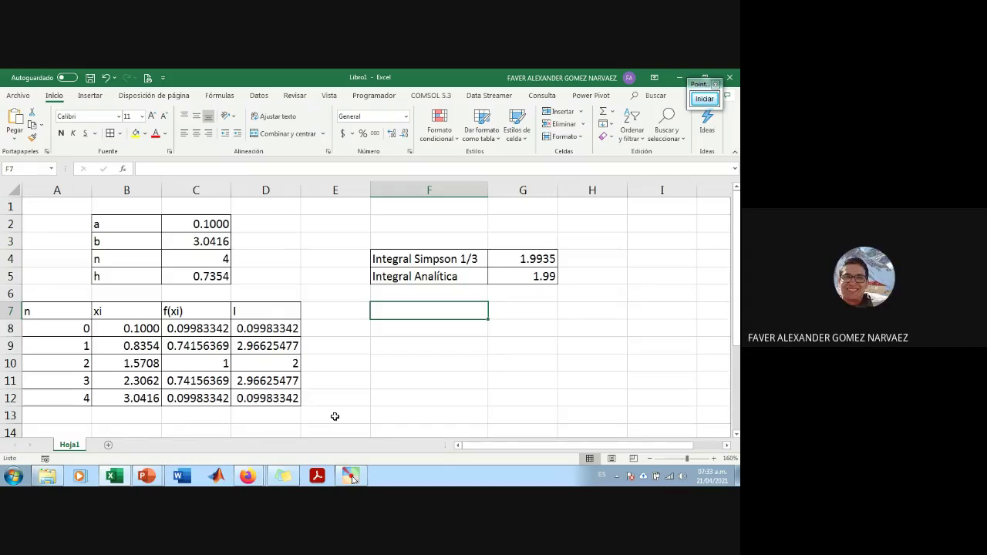
Step: Examine the conditional formula in D9, the inputs a, b and n, and the h formula in C5
double_click(254, 345)
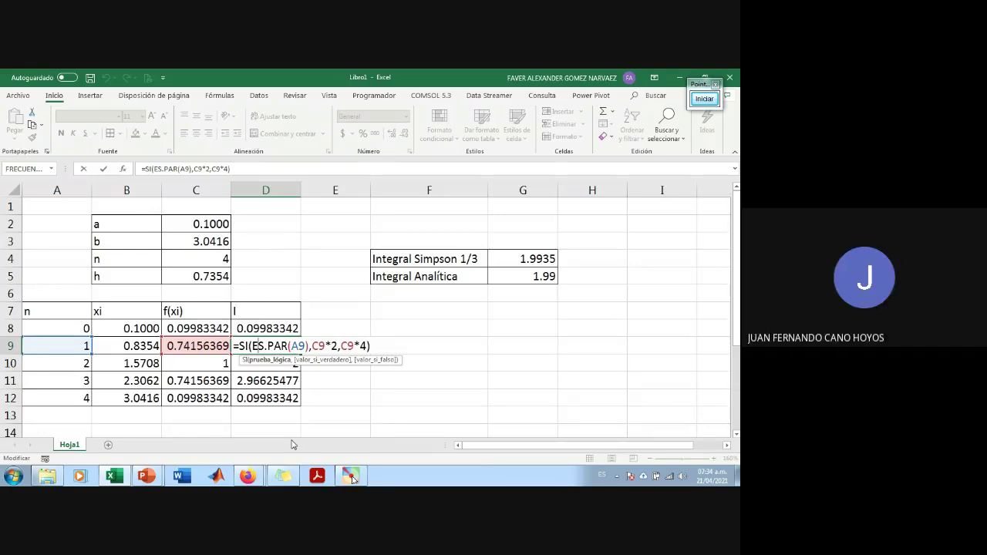
key(Return)
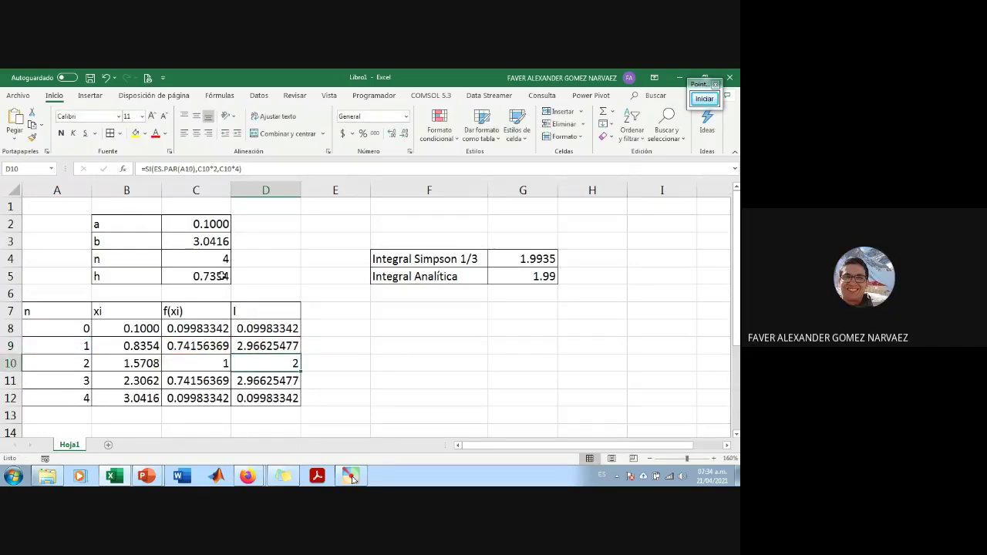
click(221, 276)
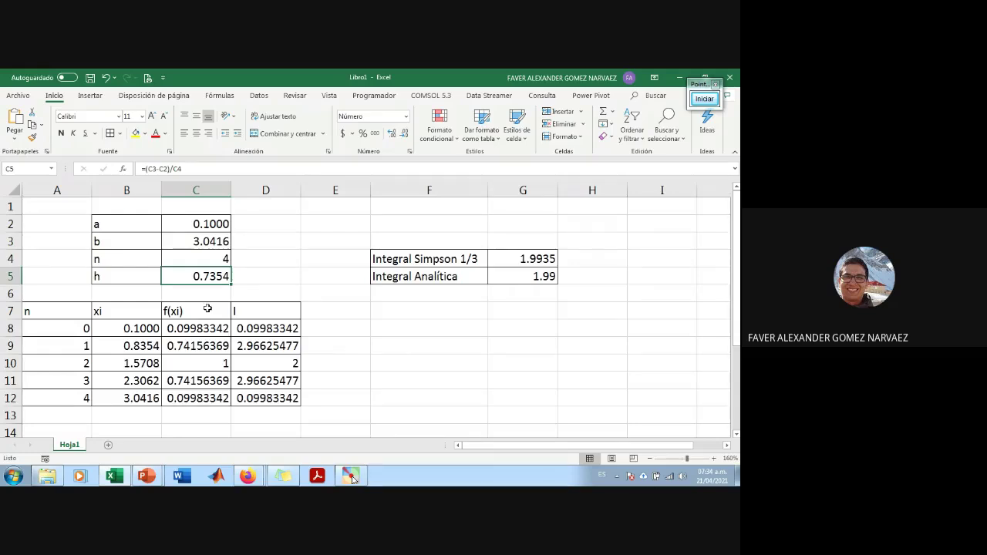
drag(203, 221, 222, 261)
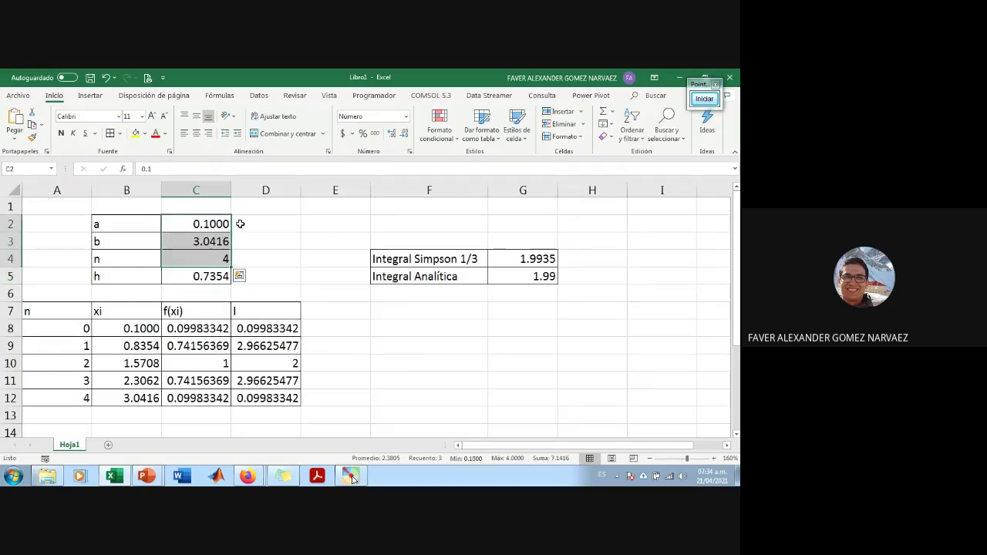
click(224, 260)
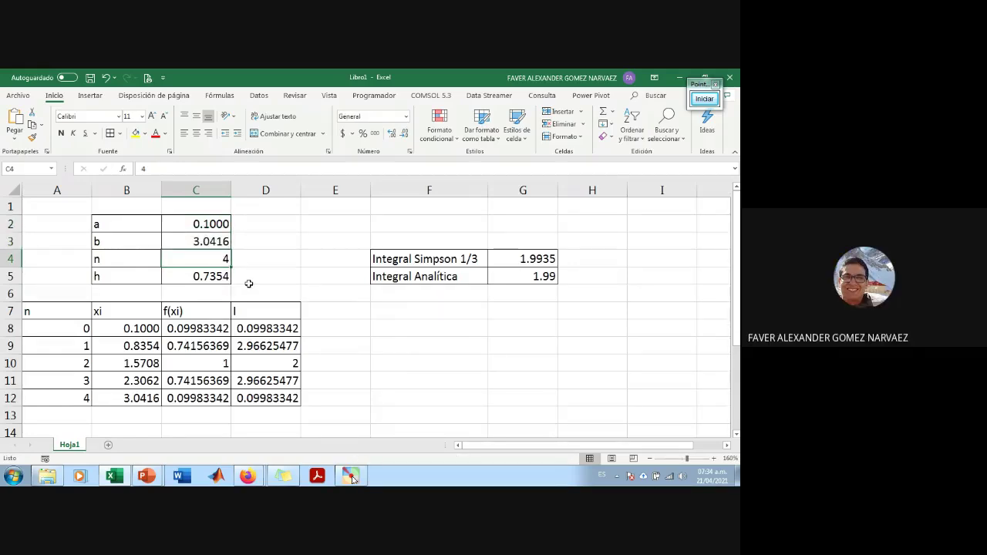
click(219, 276)
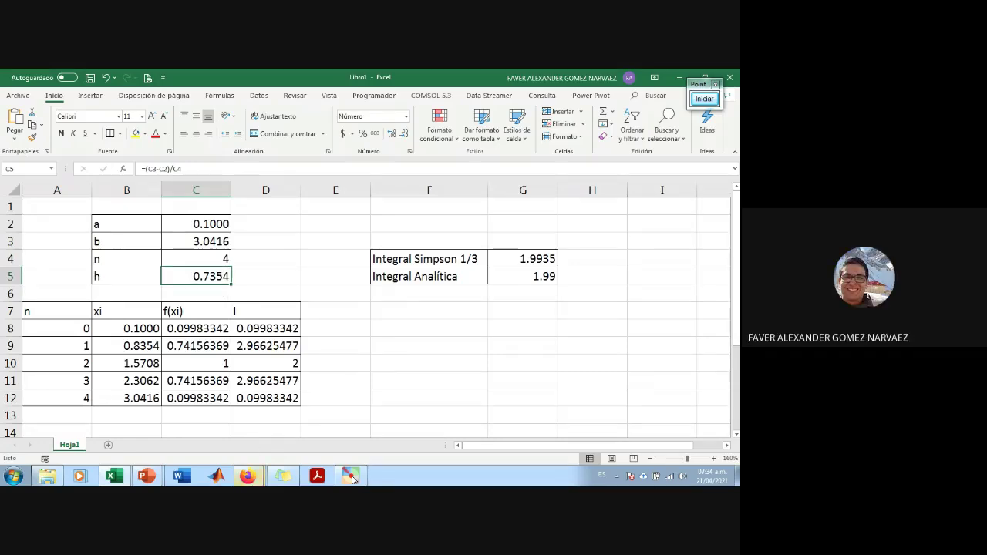
Step: Switch to the Google Meet call in Firefox and stop presenting the screen
click(247, 475)
click(217, 417)
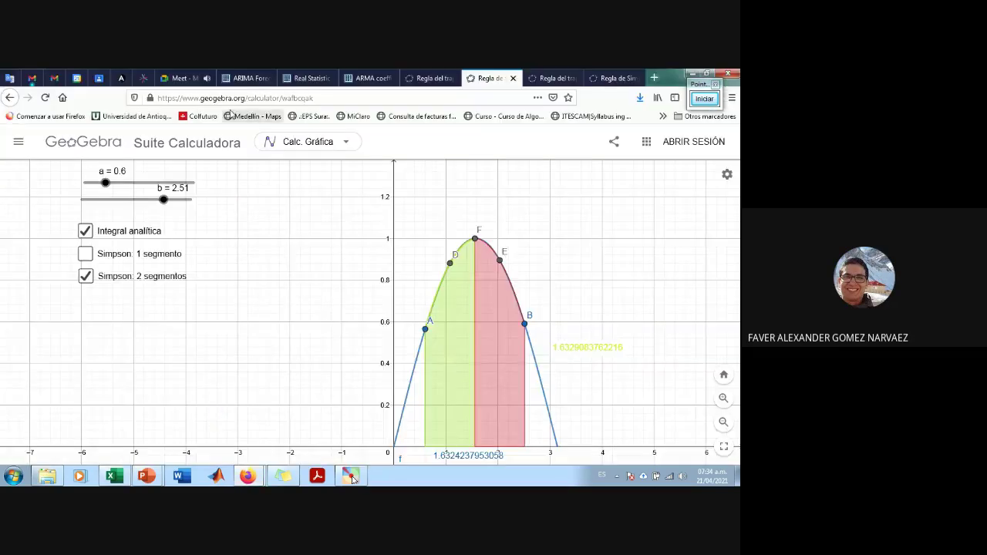
click(177, 80)
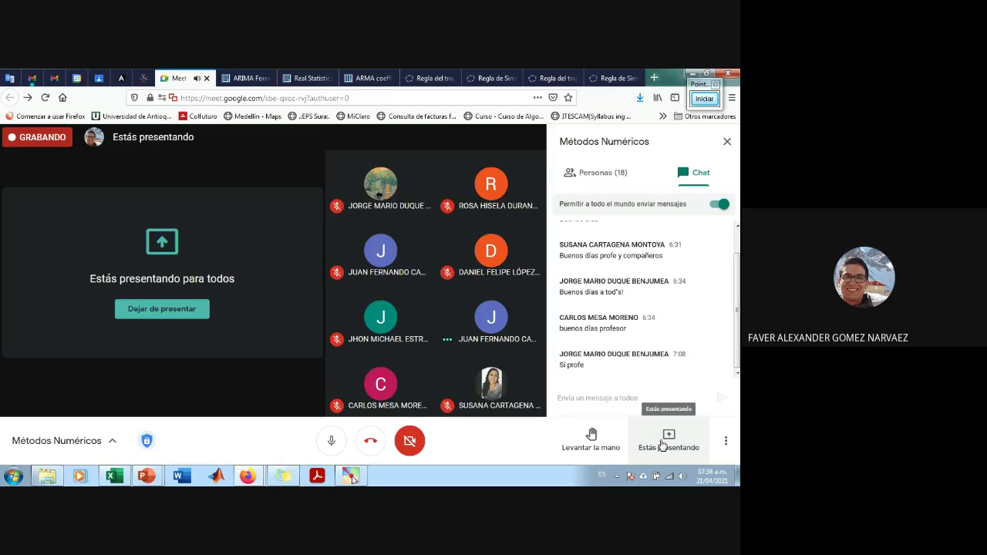
click(661, 445)
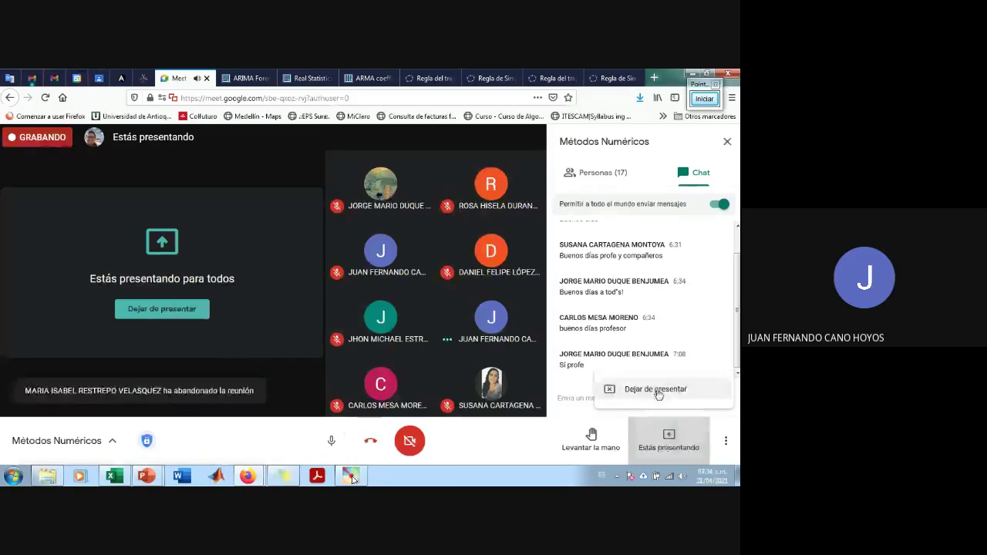
click(656, 391)
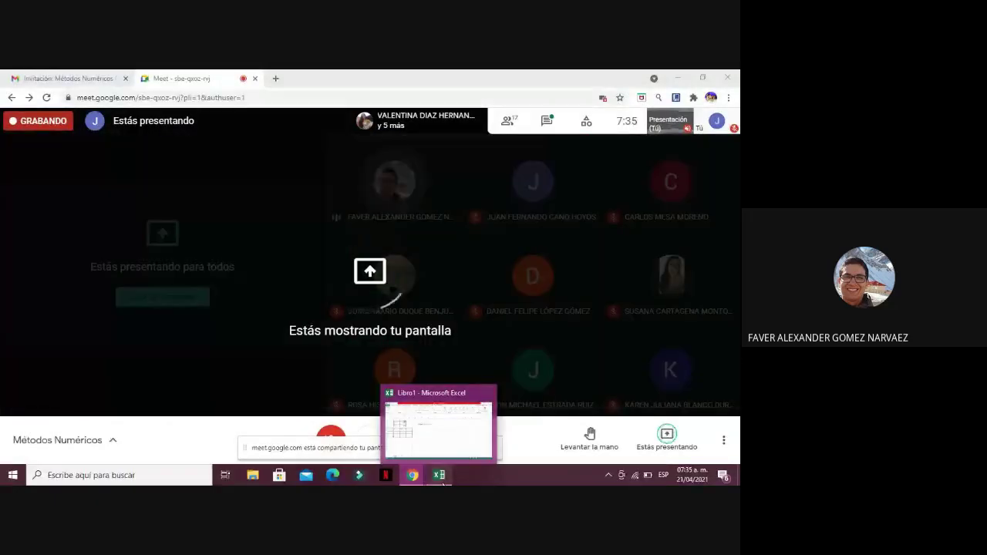
Step: Switch from the Meet call to the Libro1 workbook in Excel
click(440, 476)
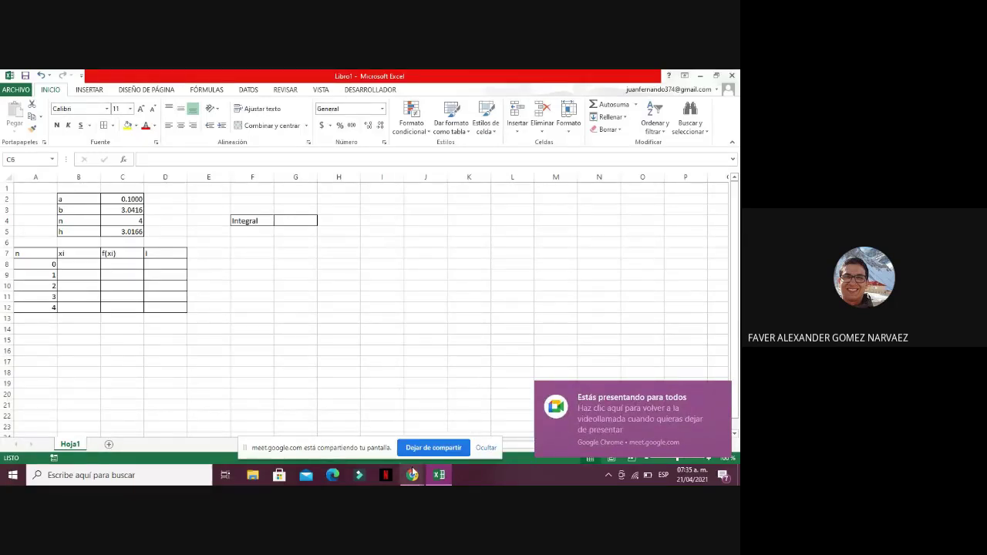
mouse_move(412, 477)
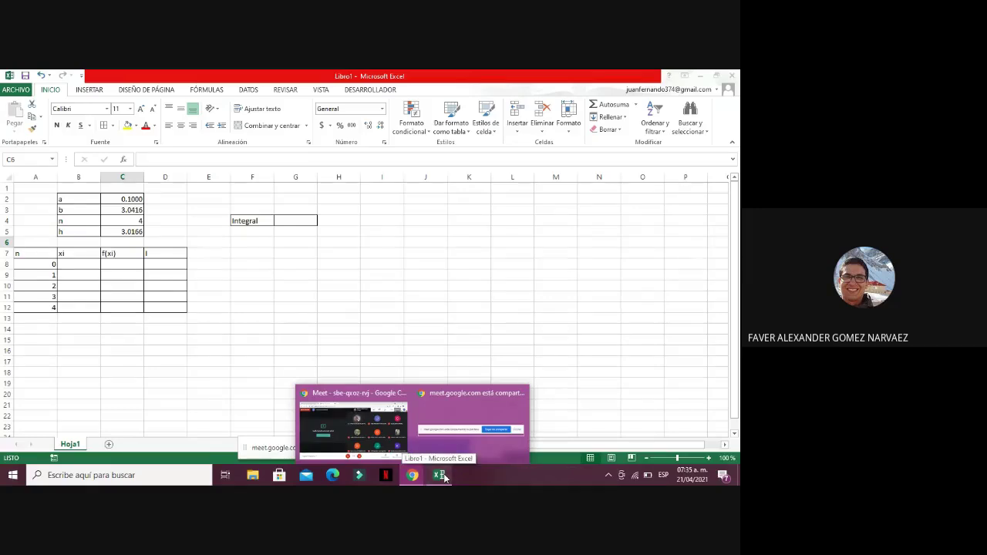
click(442, 477)
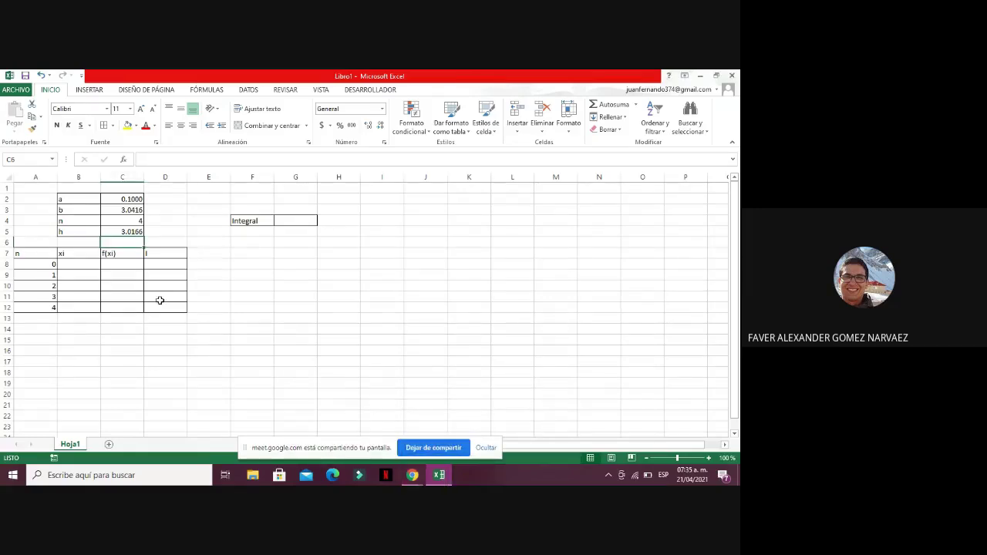
Step: Replace the h formula in C5 with =(C3-C2)/C4 and stop sharing the screen
click(132, 230)
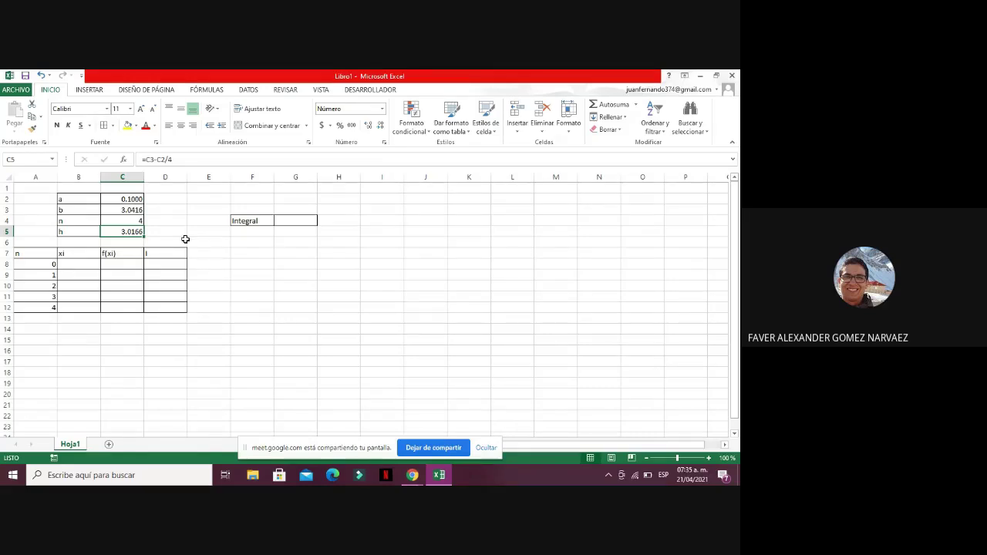
key(BackSpace)
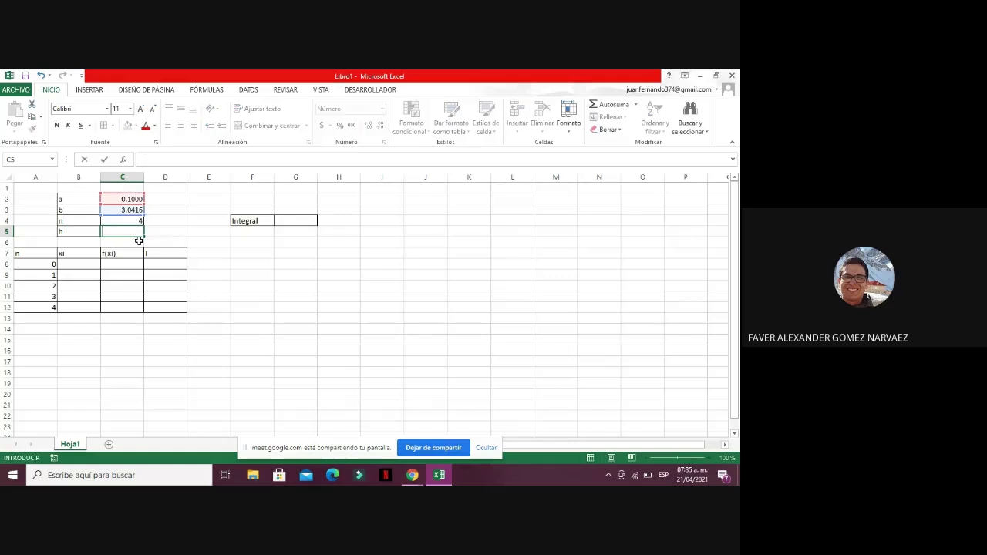
text(=)
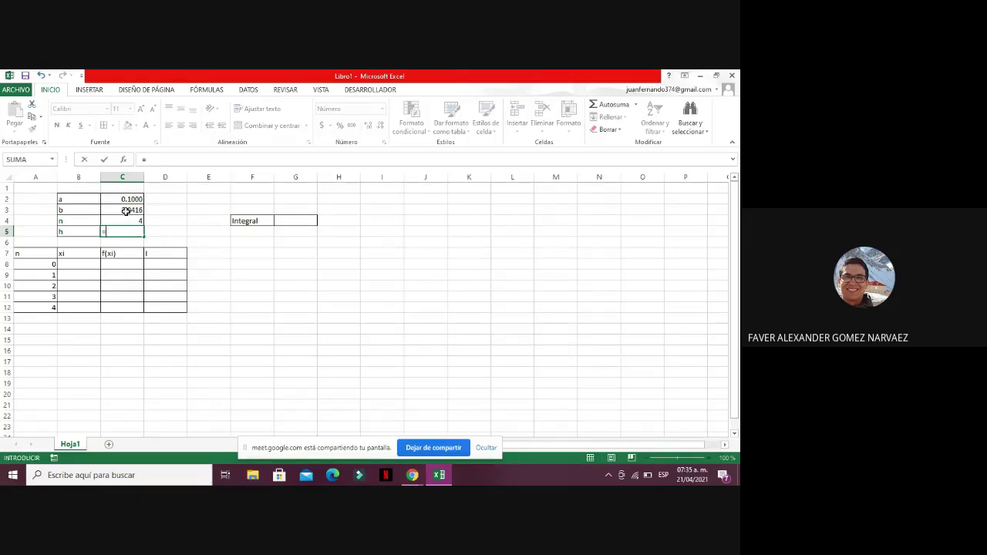
text(()
click(126, 212)
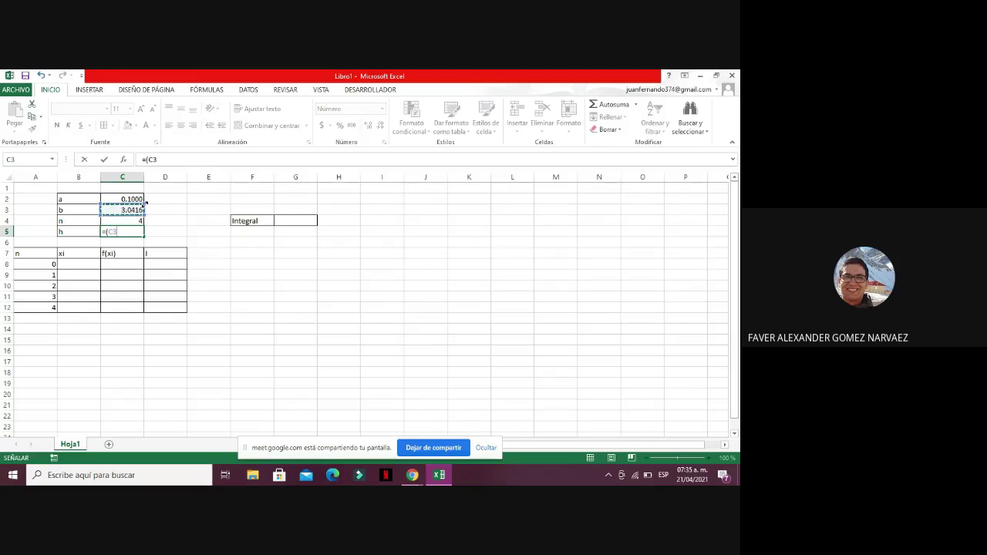
text(-)
click(133, 197)
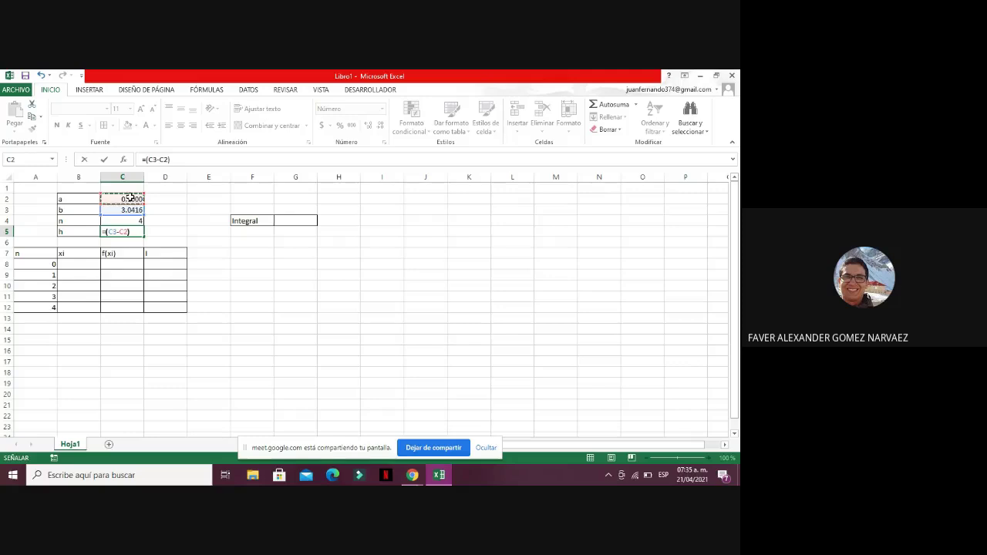
text()/)
click(138, 222)
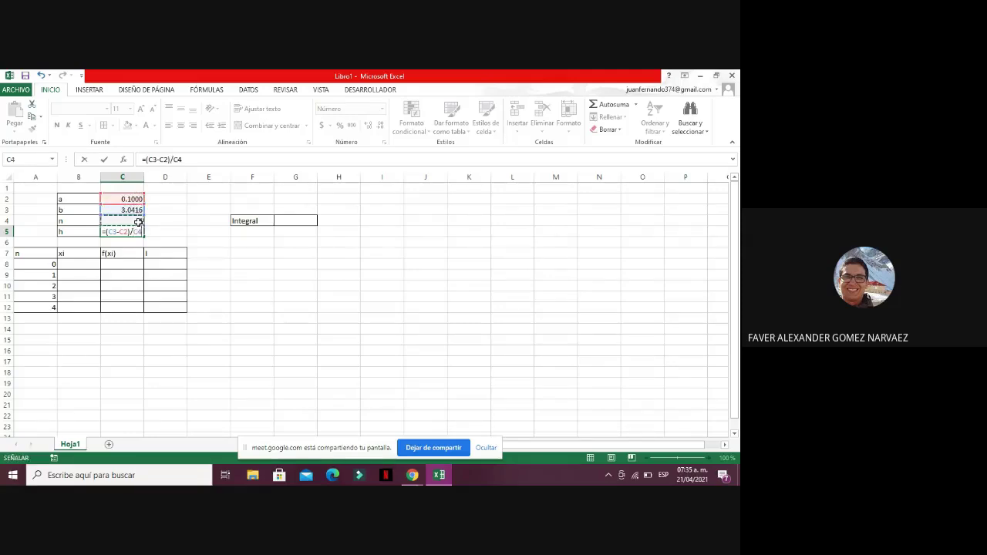
key(Return)
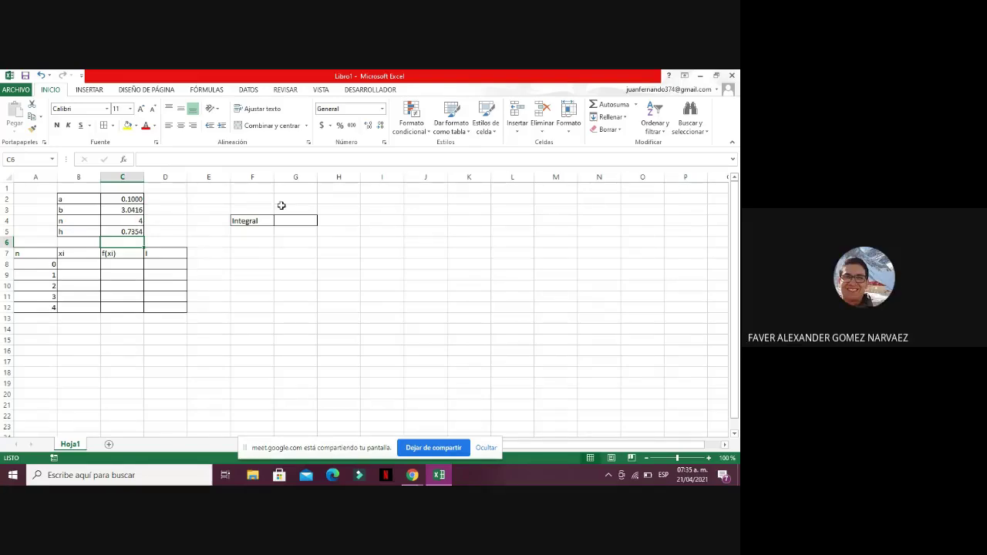
click(432, 448)
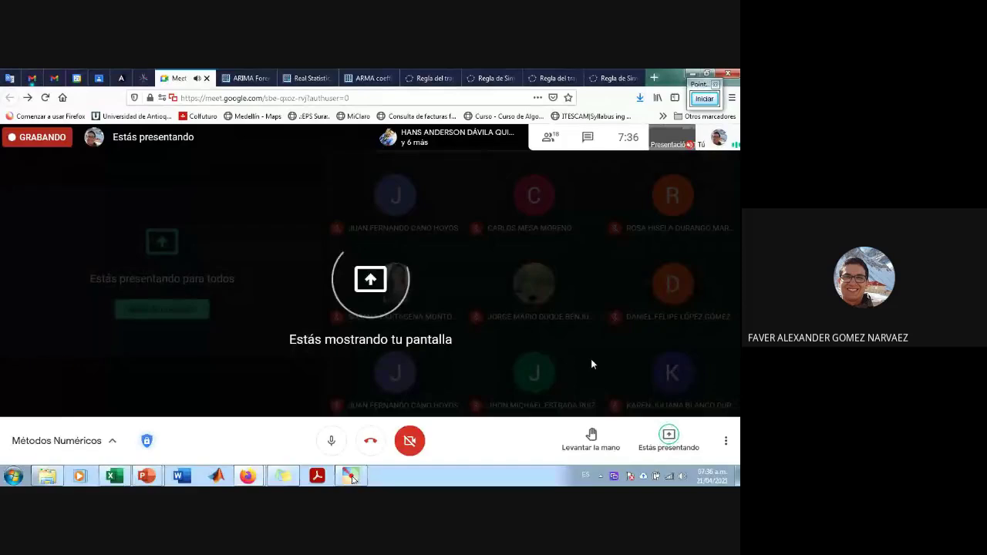
Step: Switch from the Meet call to the completed Excel worksheet and open the h formula in C5 for inspection
key(alt+Tab)
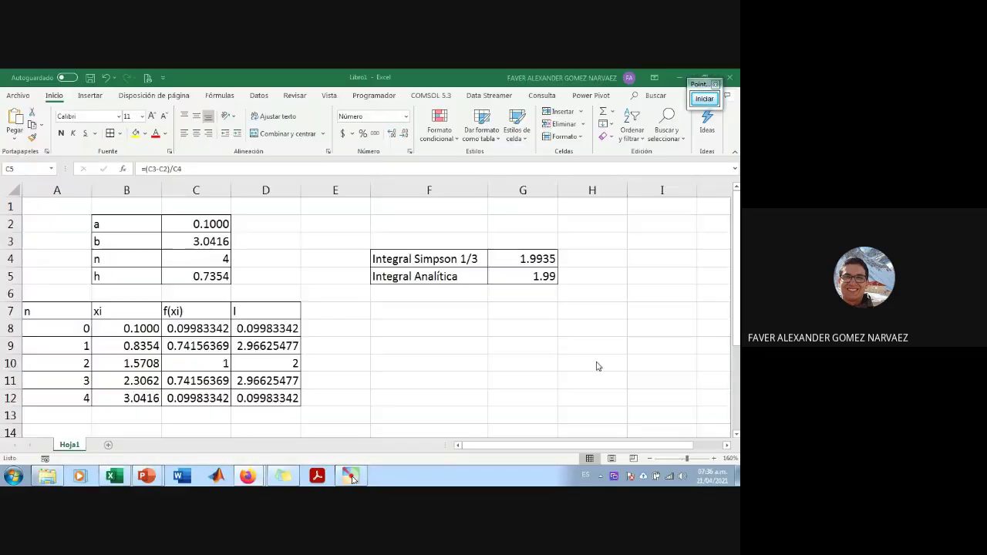
click(443, 370)
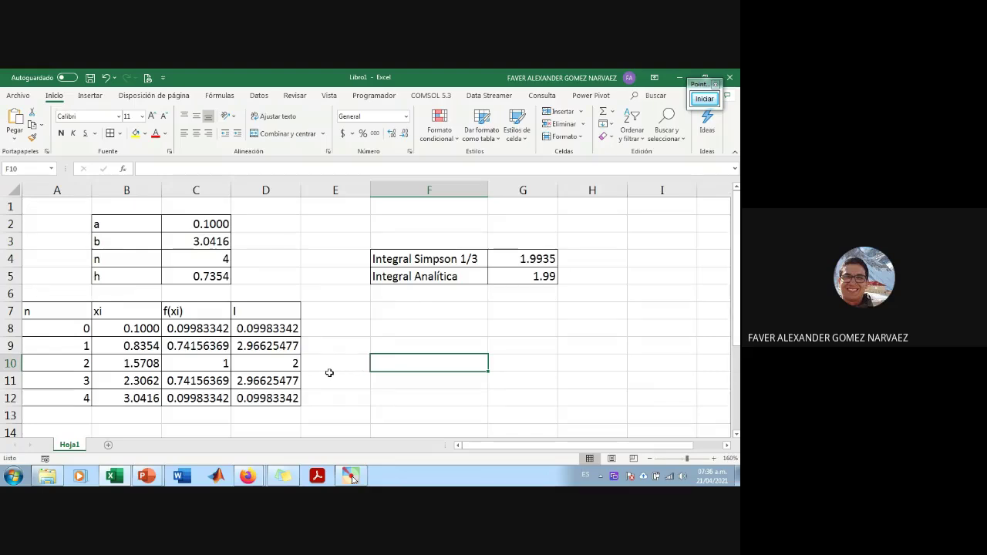
double_click(220, 282)
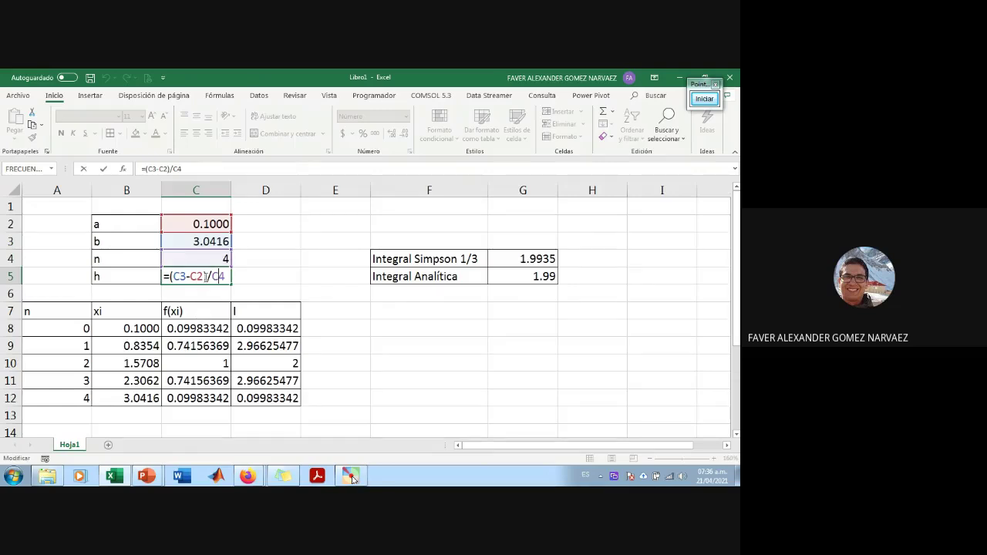
Step: Remove the parentheses from the h formula in C5 and restore them so it reads =(C3-C2)/C4
click(208, 275)
key(BackSpace)
click(175, 276)
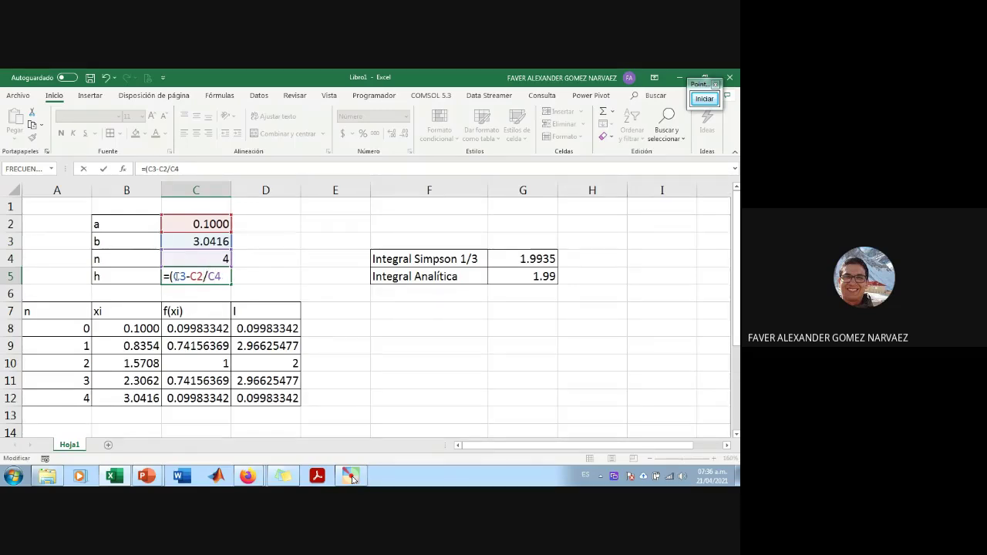
key(BackSpace)
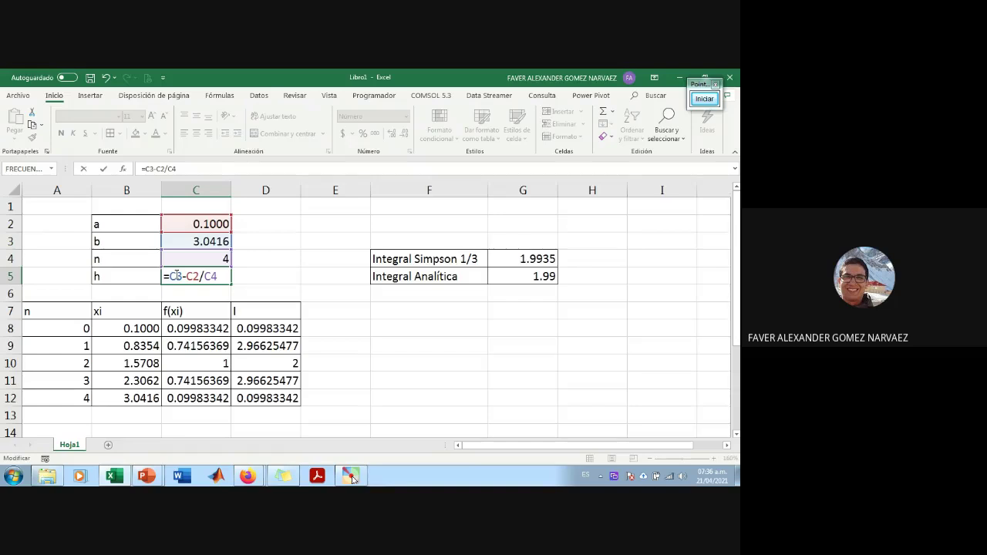
text(()
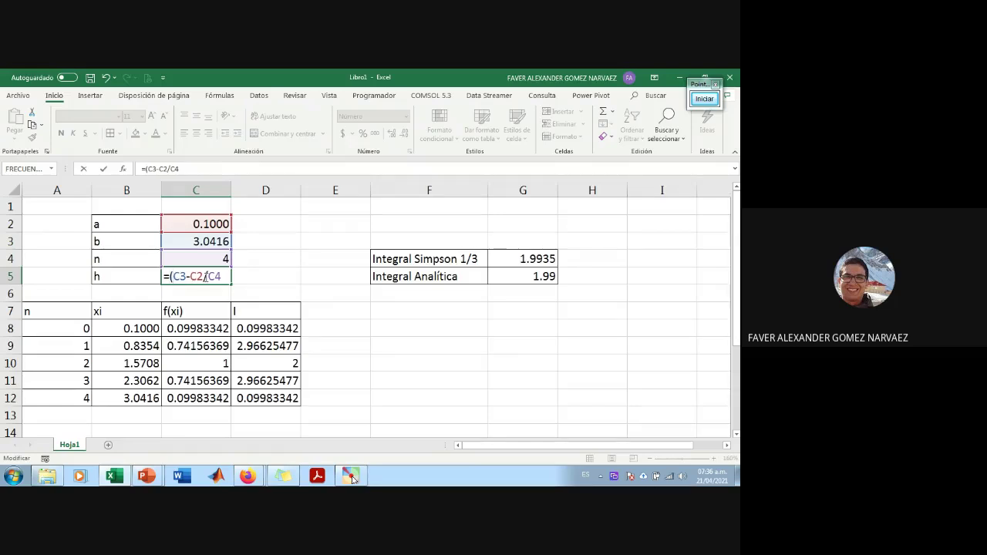
click(204, 276)
text())
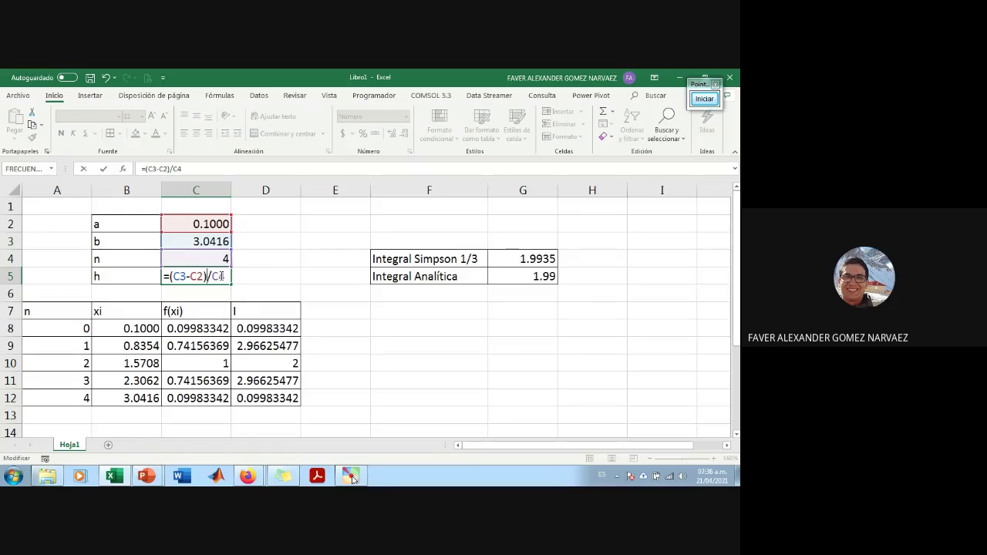
key(Return)
Step: Start the screen annotation and handwrite the example 2 − 3 ÷ 4 in black below the integral results
click(704, 99)
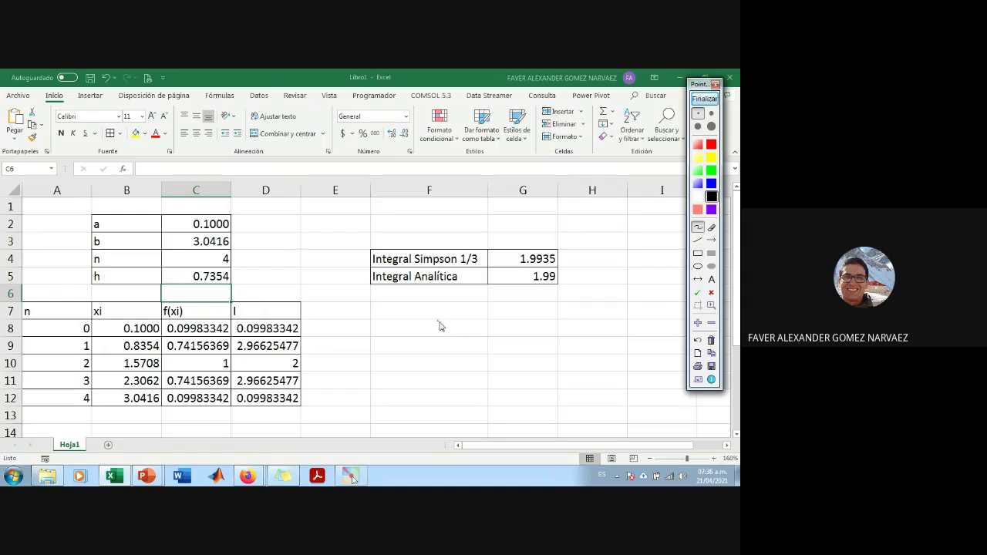
mouse_move(434, 324)
mouse_down()
mouse_move(453, 344)
mouse_move(461, 337)
mouse_up()
mouse_move(471, 332)
mouse_down()
mouse_move(532, 340)
mouse_move(561, 333)
mouse_move(531, 335)
mouse_move(556, 329)
mouse_move(541, 322)
mouse_move(578, 328)
mouse_move(571, 336)
mouse_up()
click(711, 228)
click(698, 227)
click(539, 337)
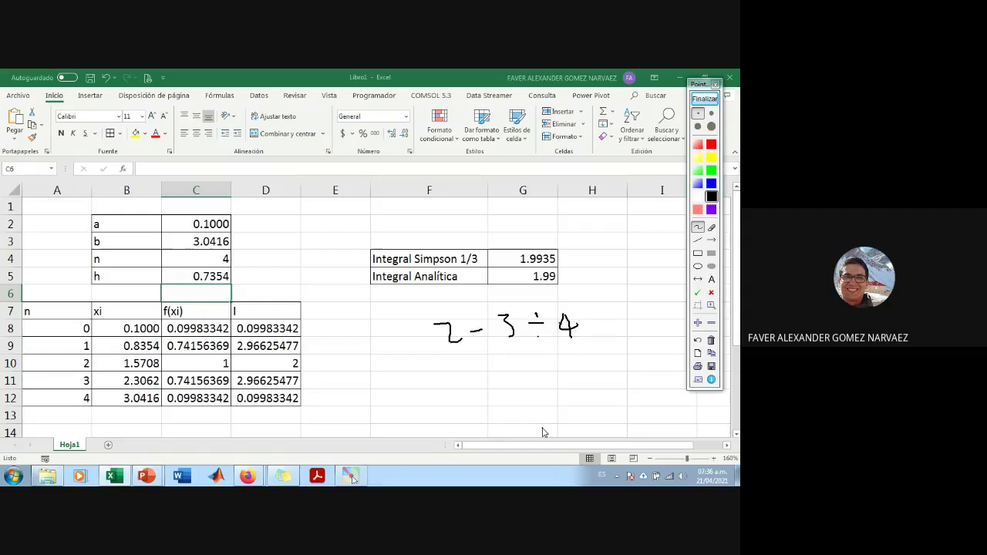
Step: Frame the 3 ÷ 4 part of the handwritten example with a rectangle, and undo the frame
click(698, 253)
mouse_move(493, 303)
mouse_down()
mouse_move(592, 337)
mouse_move(584, 355)
mouse_up()
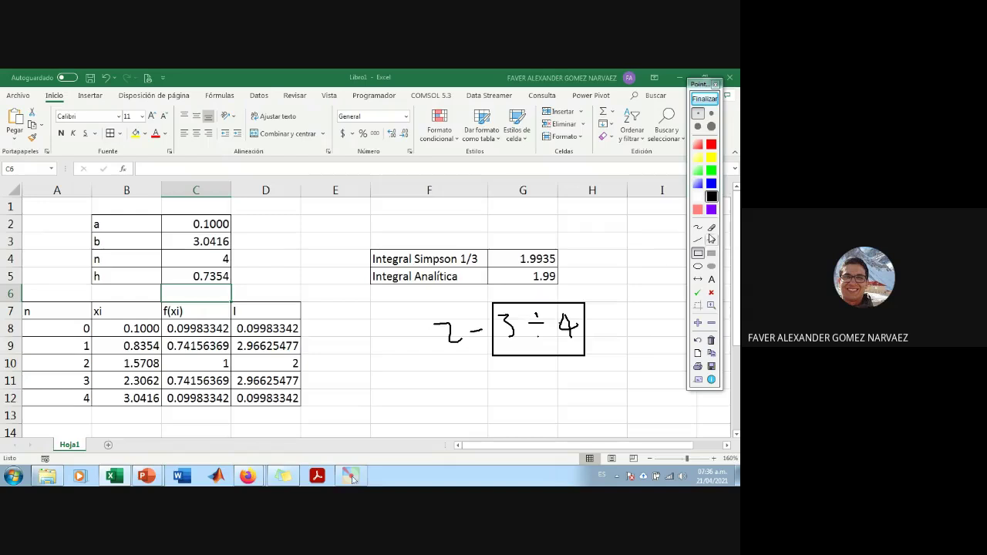
click(698, 341)
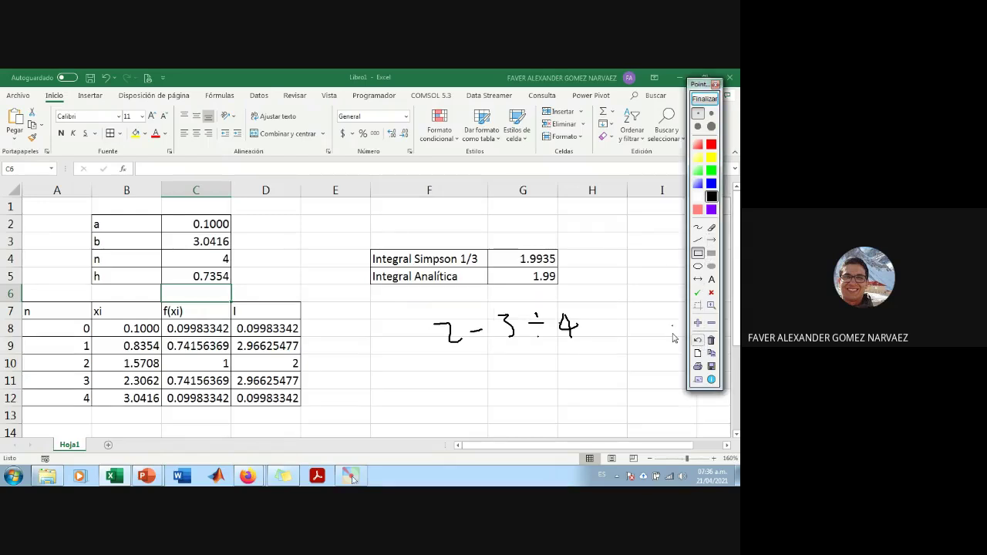
Step: Draw parentheses around 2 − 3 in the handwritten example and end the screen annotation
click(697, 228)
mouse_move(428, 314)
mouse_down()
mouse_move(429, 352)
mouse_move(447, 353)
mouse_up()
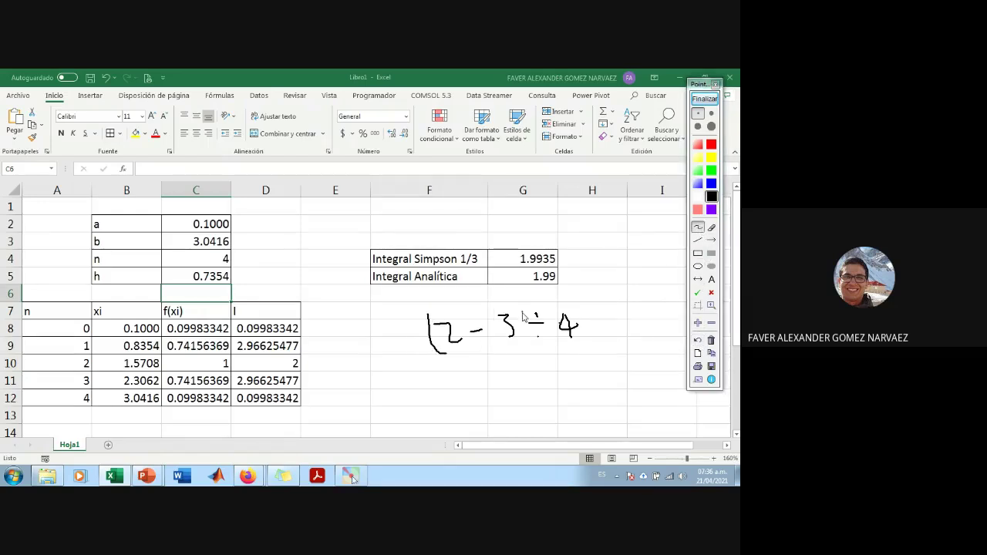
drag(518, 307, 521, 342)
click(704, 99)
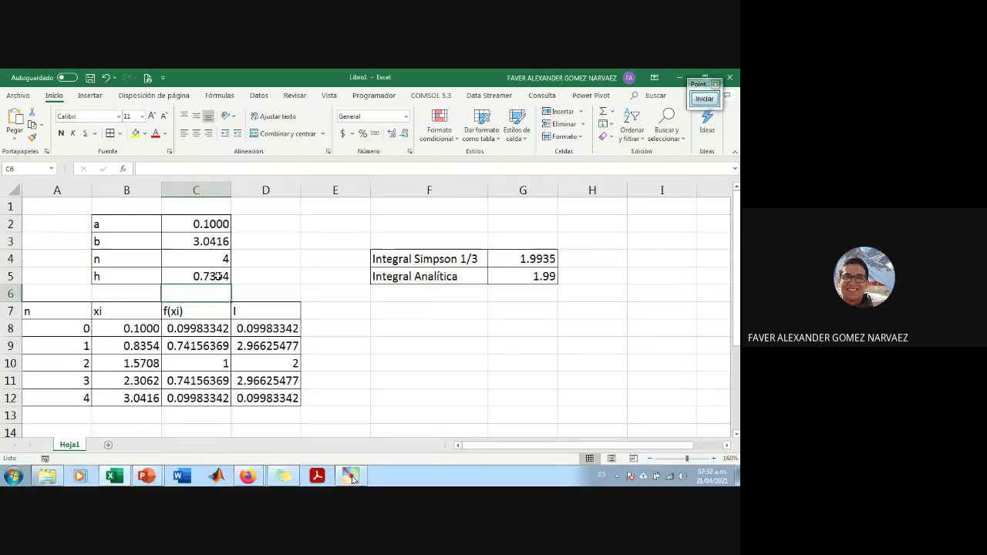
Step: Inspect the h formula in C5 and compare the Simpson and analytical integral values in G4:G5
double_click(219, 276)
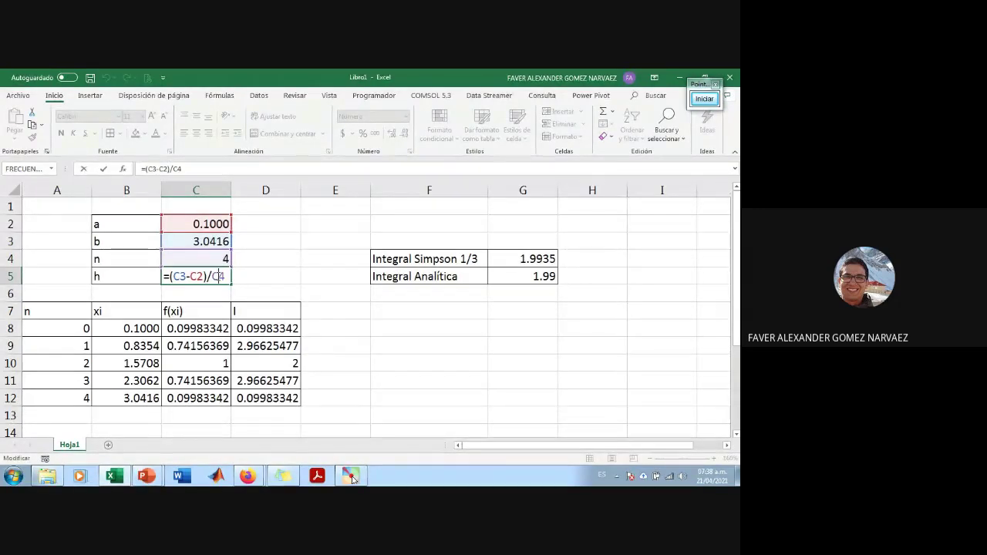
key(Return)
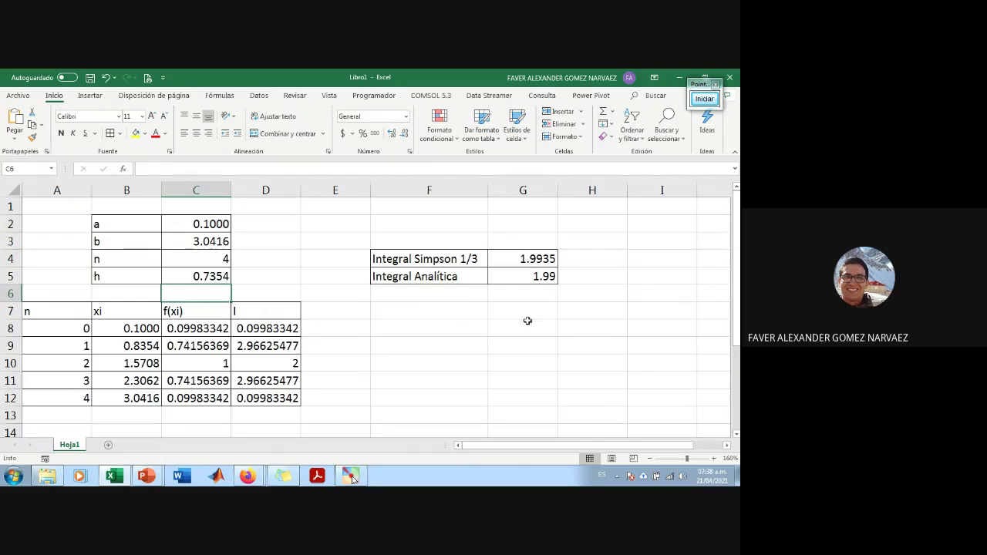
drag(524, 259, 523, 276)
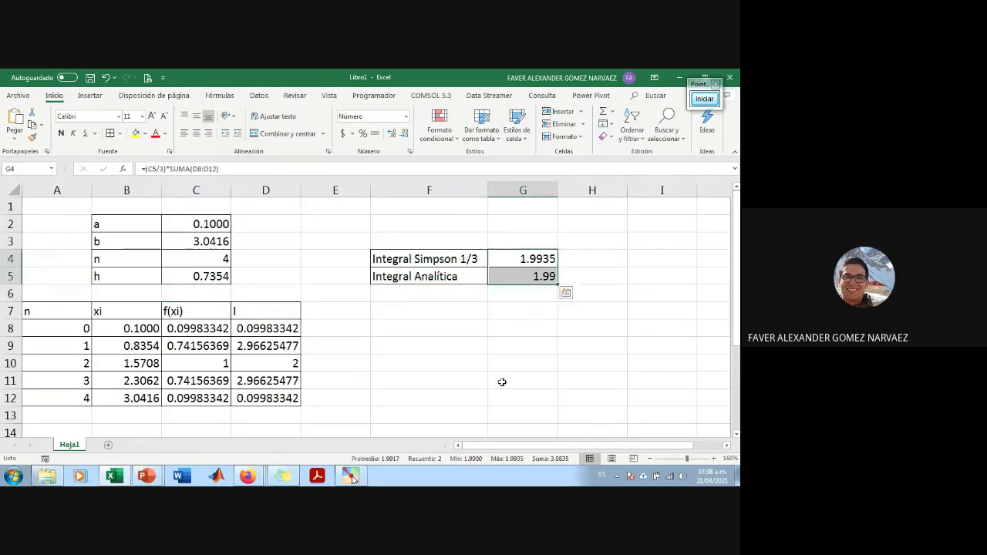
click(493, 398)
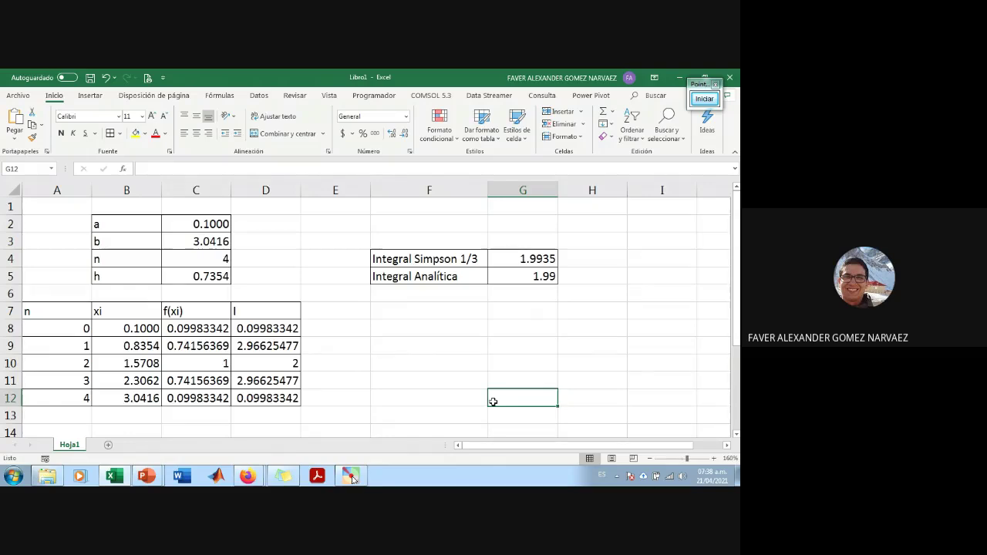
Step: Add the worksheet Hoja2, copy the entire contents of Hoja1 into it and clear the pending copy selection
click(108, 445)
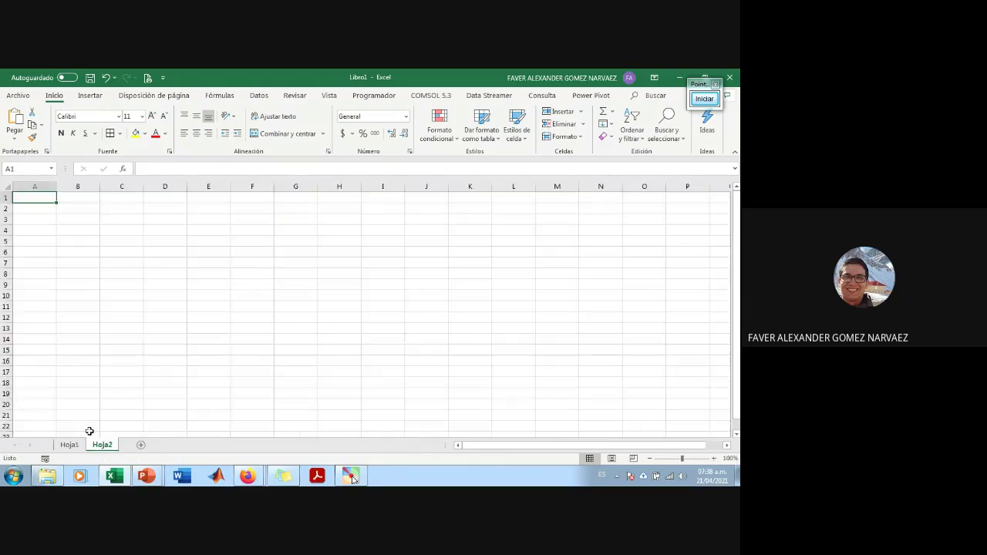
click(69, 445)
click(14, 190)
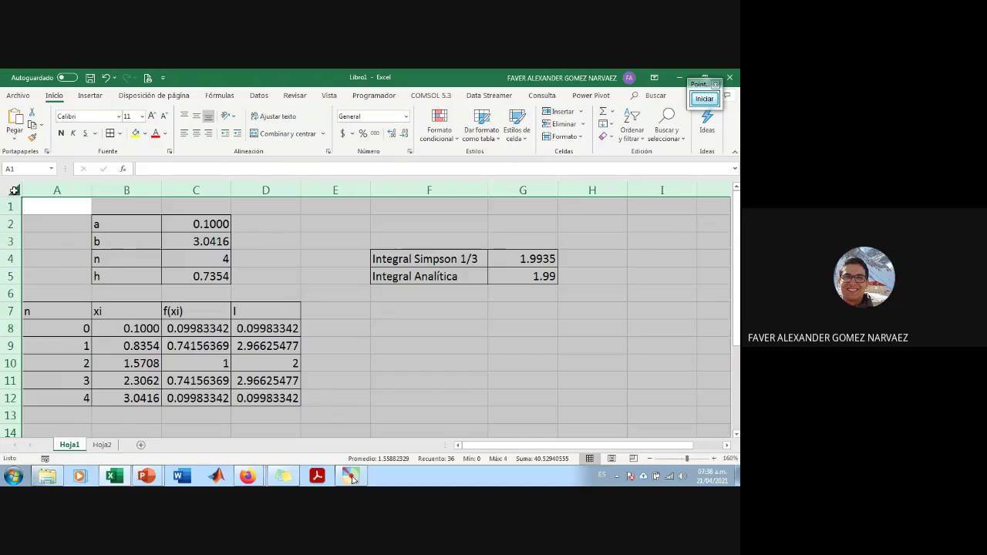
key(ctrl+c)
click(101, 445)
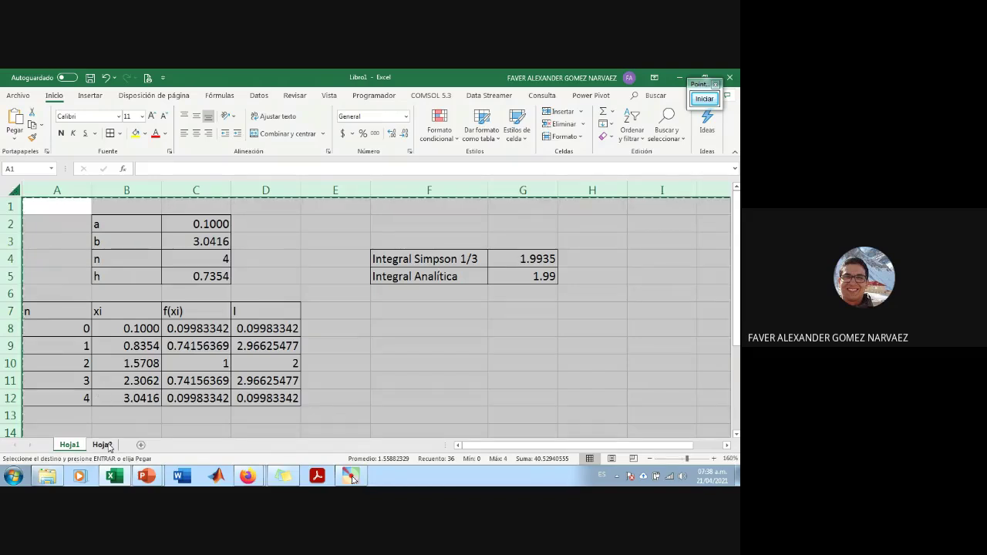
key(ctrl+a)
key(ctrl+v)
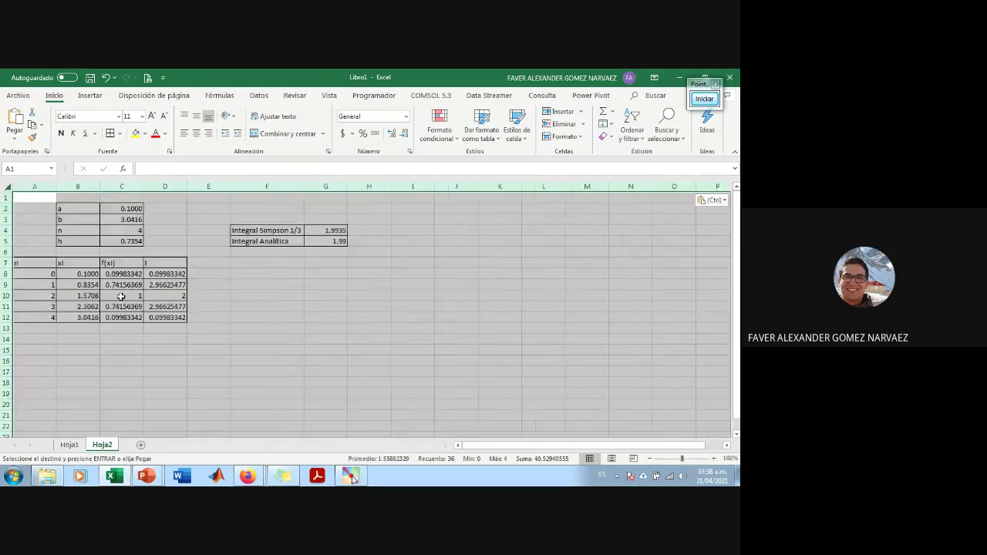
scroll(33, 224, up, 4)
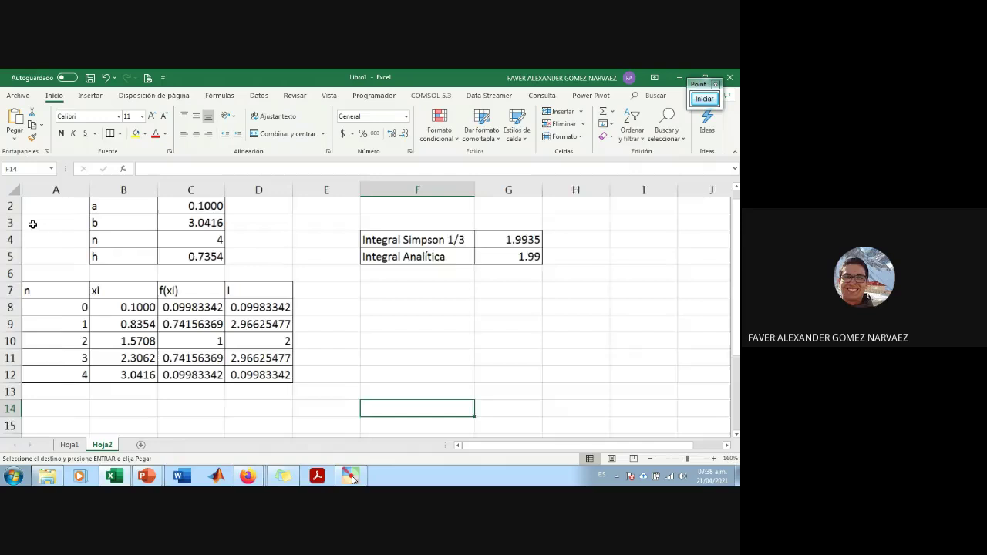
click(69, 445)
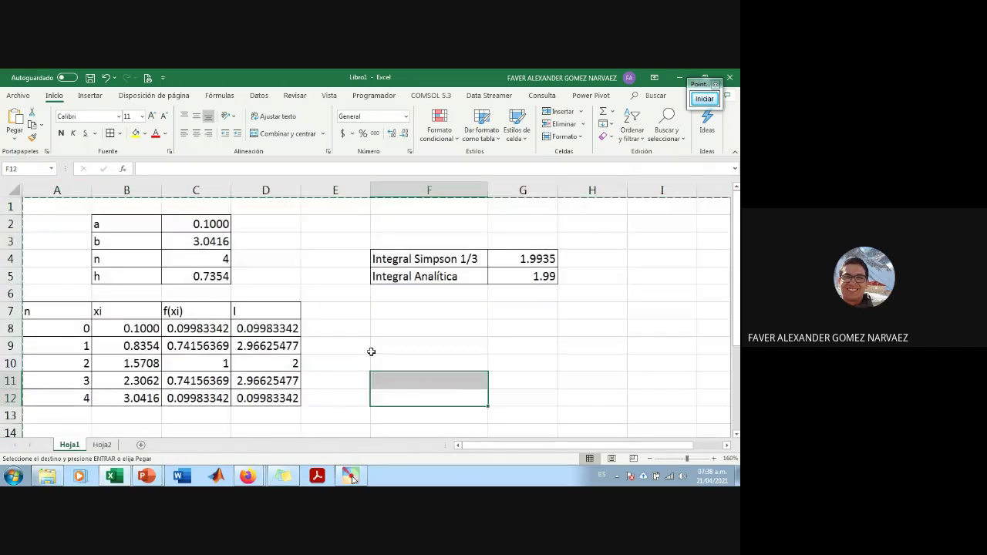
key(Escape)
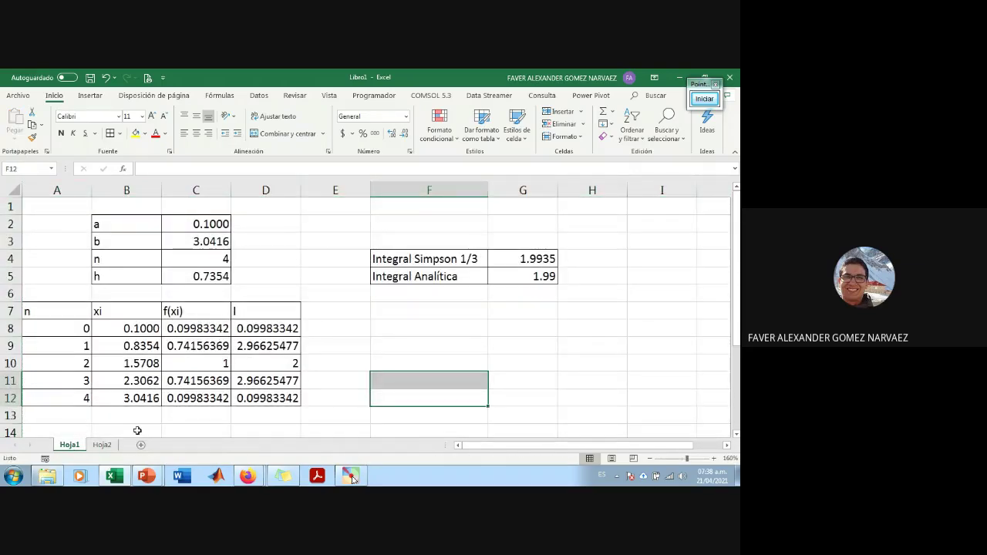
Step: Set the number of intervals n in C4 of Hoja2 to 10
click(102, 444)
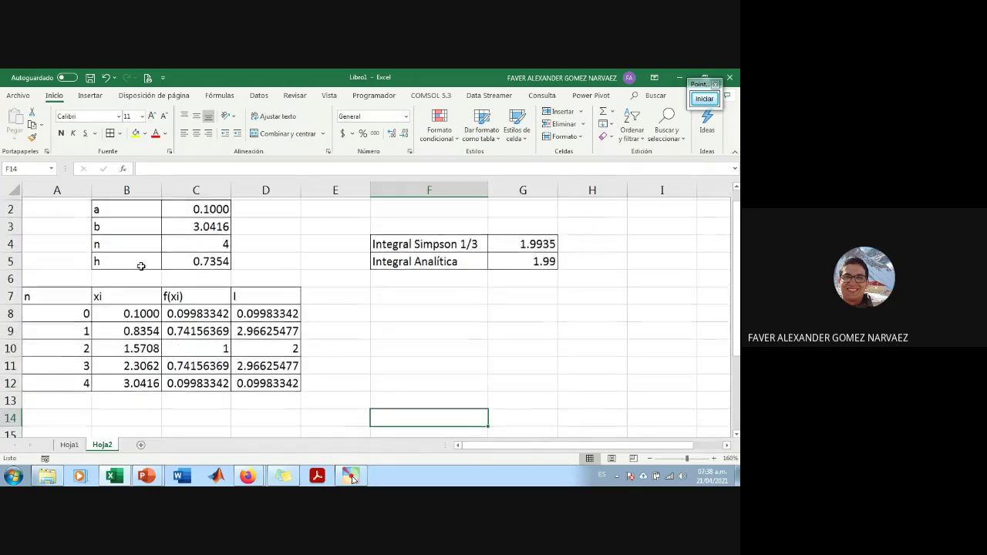
scroll(141, 265, up, 1)
click(206, 257)
text(10)
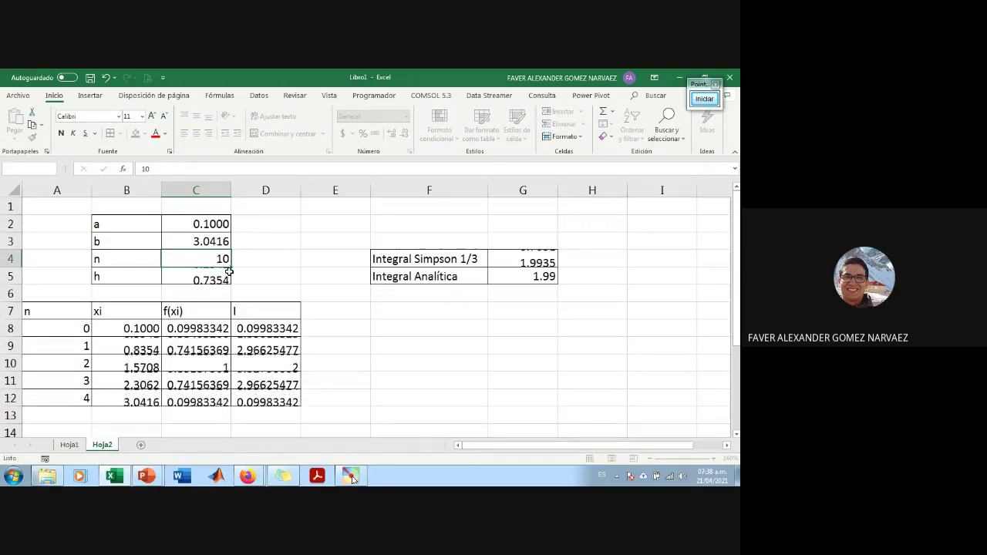
key(Return)
Step: Extend the n series in column A down to 10 in row 18
scroll(130, 362, down, 1)
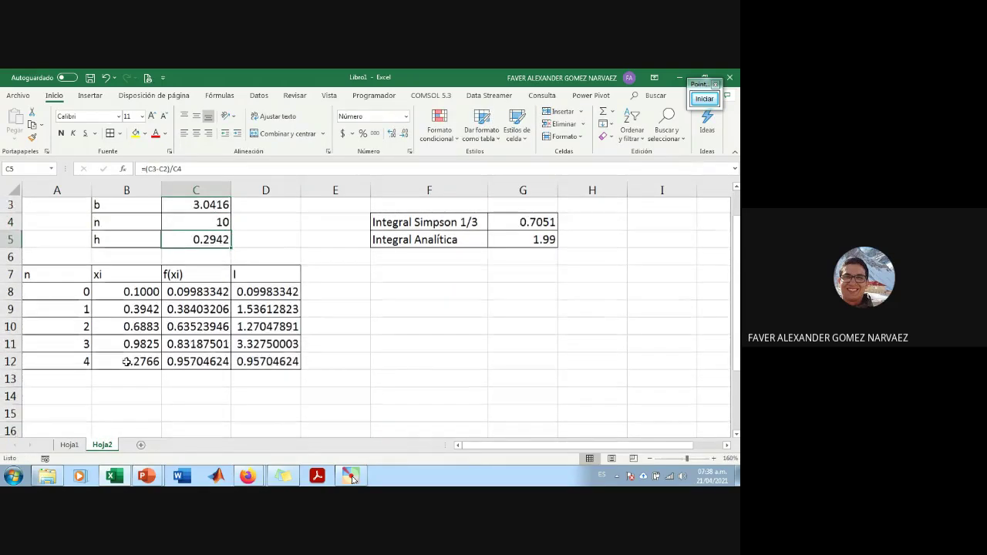
drag(84, 328, 82, 347)
scroll(97, 359, down, 1)
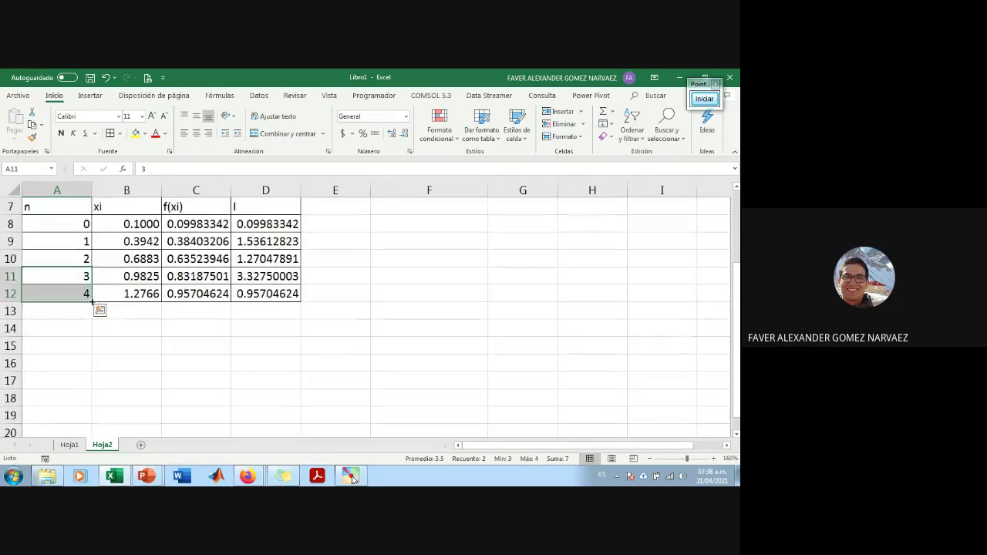
drag(91, 301, 89, 408)
Step: Fill the xi formula from B12 down to B18
scroll(140, 389, up, 1)
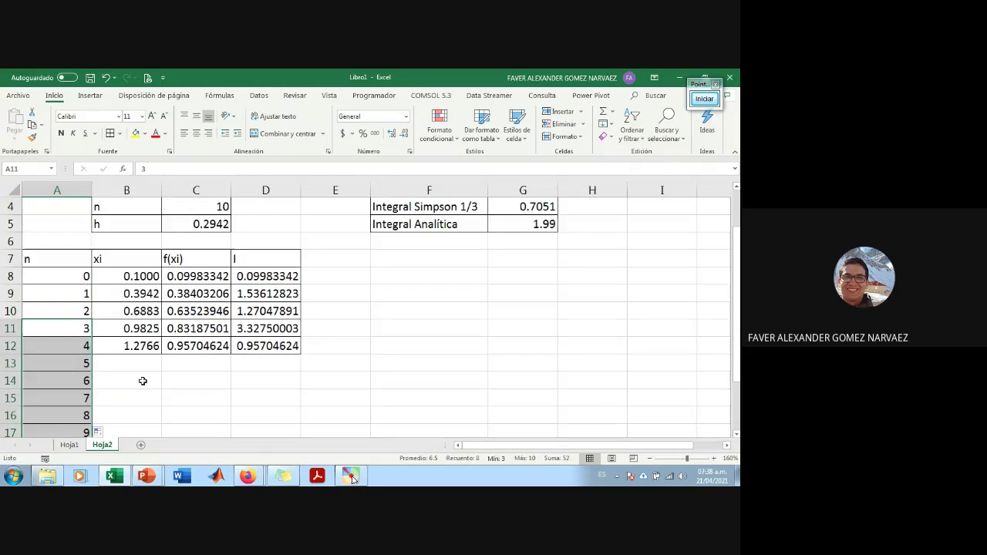
click(143, 345)
scroll(159, 340, down, 2)
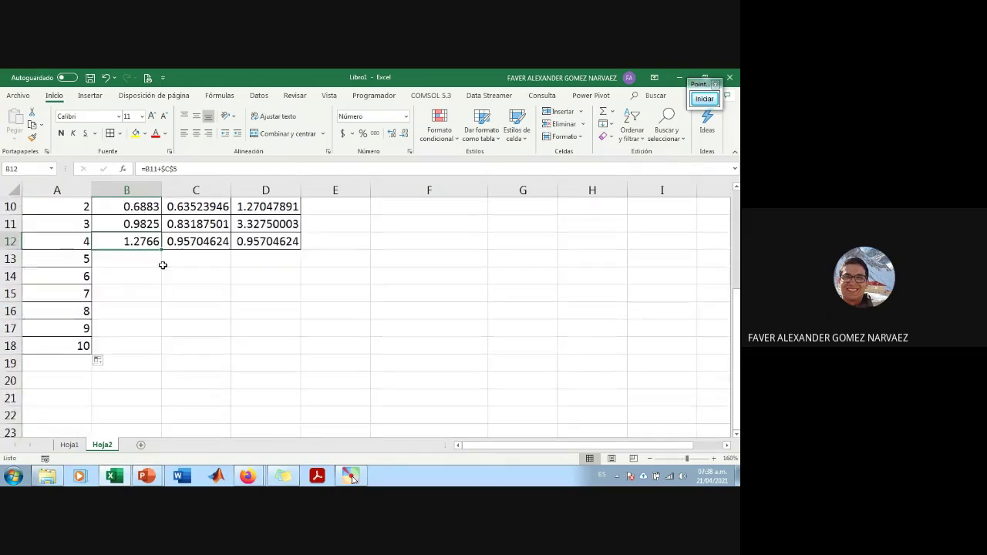
drag(161, 251, 149, 348)
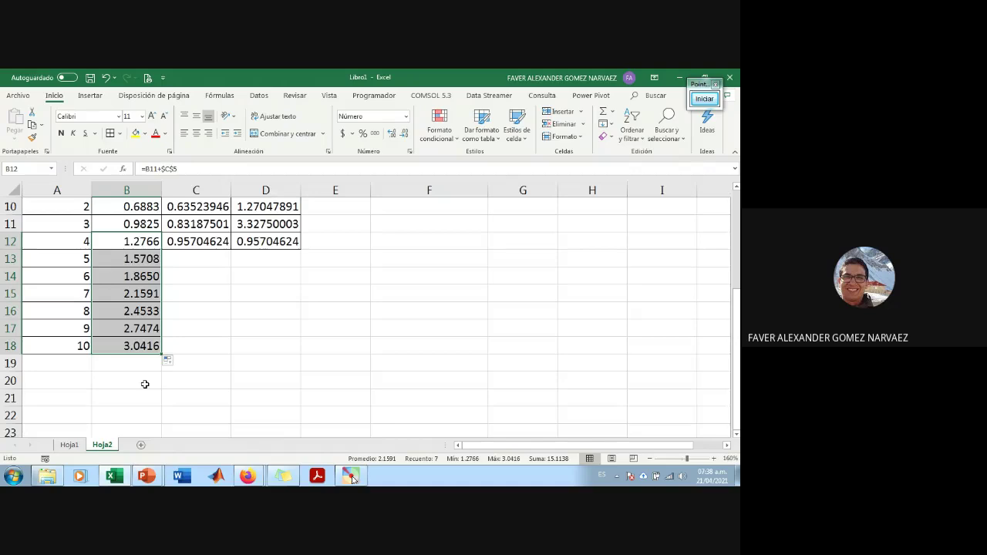
Step: Fill the f(xi) sine formula from C12 down to C18
scroll(145, 384, up, 1)
click(229, 298)
drag(231, 301, 236, 416)
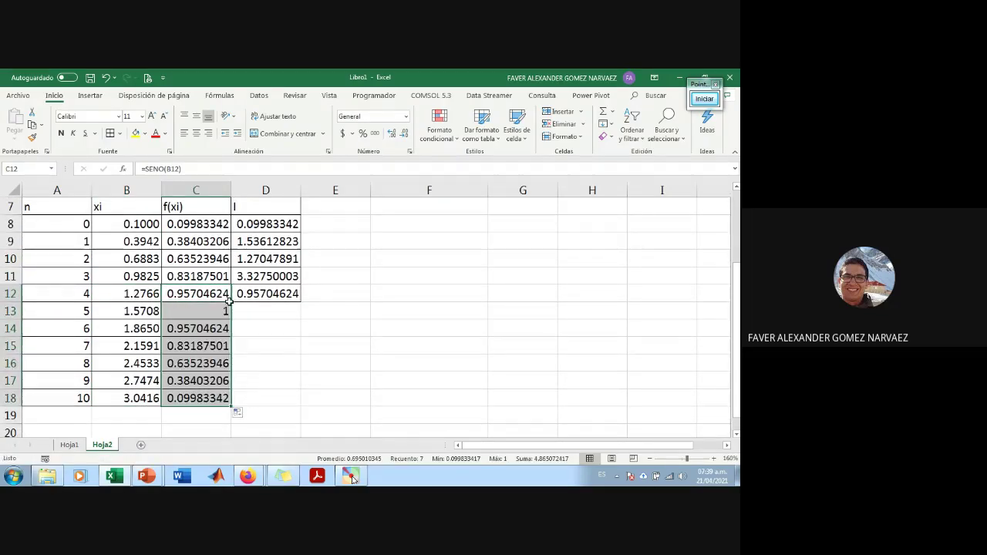
Step: Check the f(xi) formulas in C18 and C9 and review the extended table on Hoja2
click(260, 363)
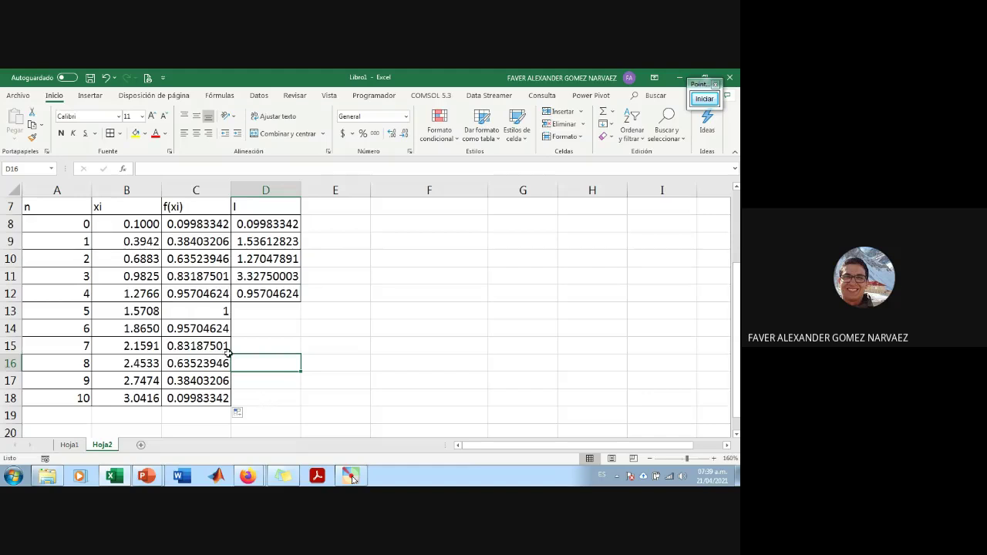
double_click(218, 397)
click(287, 377)
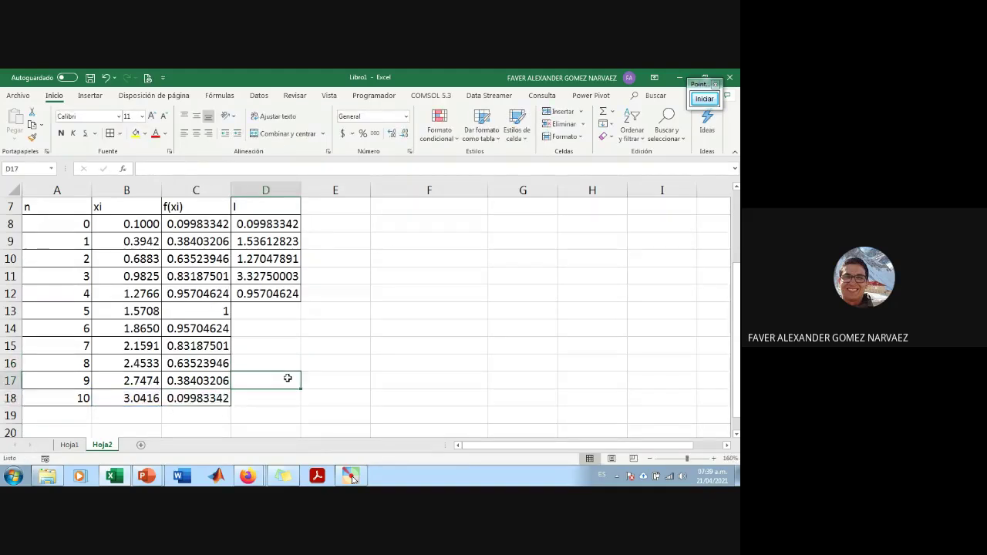
scroll(283, 373, up, 2)
scroll(284, 373, down, 1)
scroll(262, 357, down, 1)
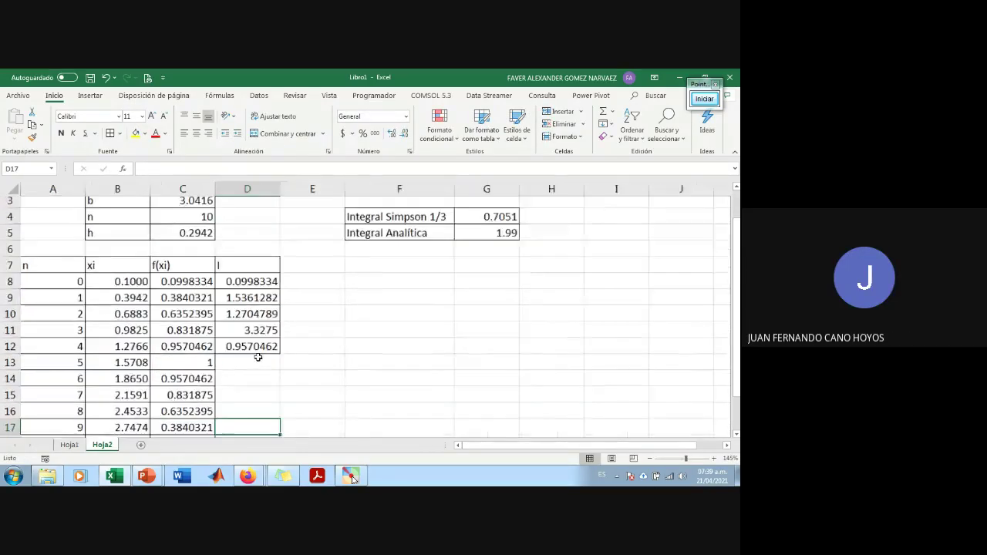
scroll(257, 357, down, 2)
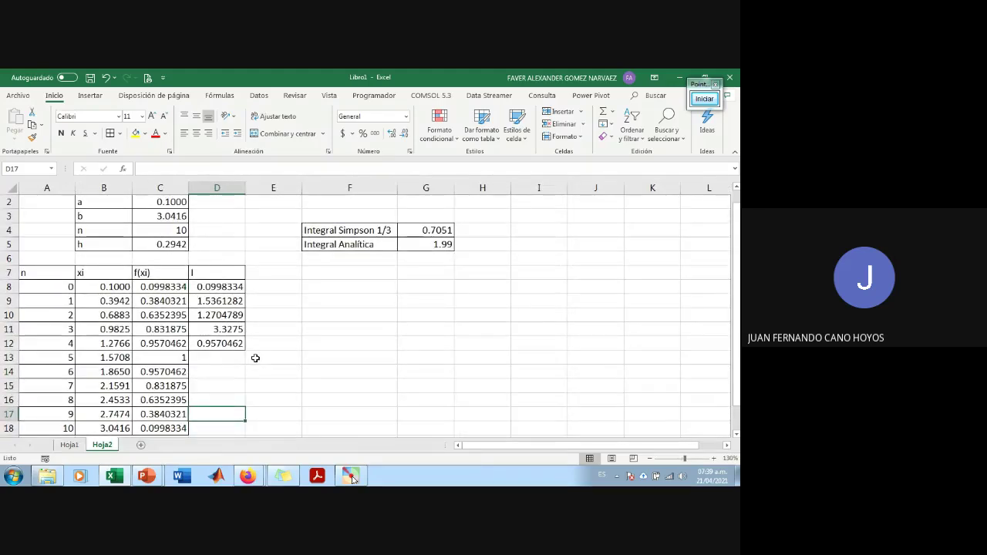
double_click(162, 300)
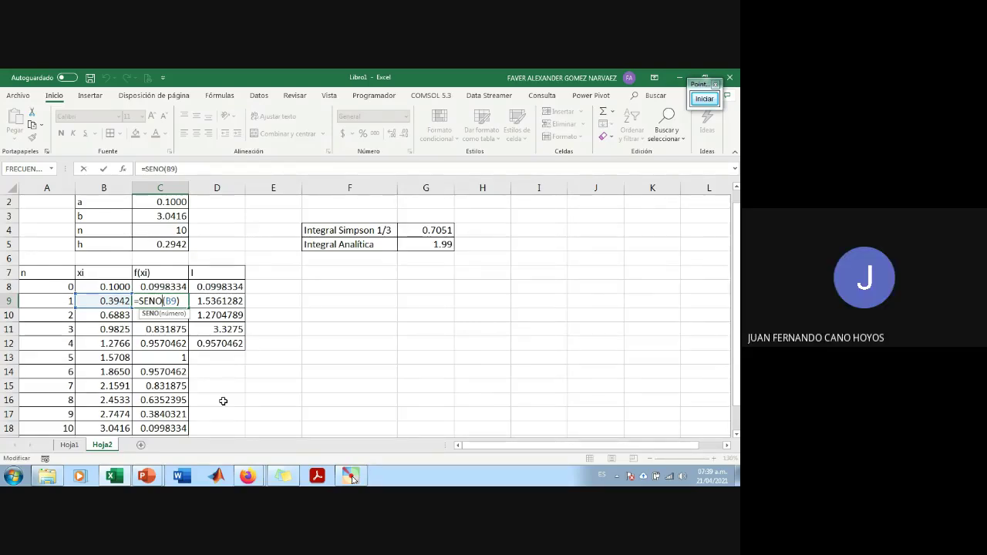
key(Return)
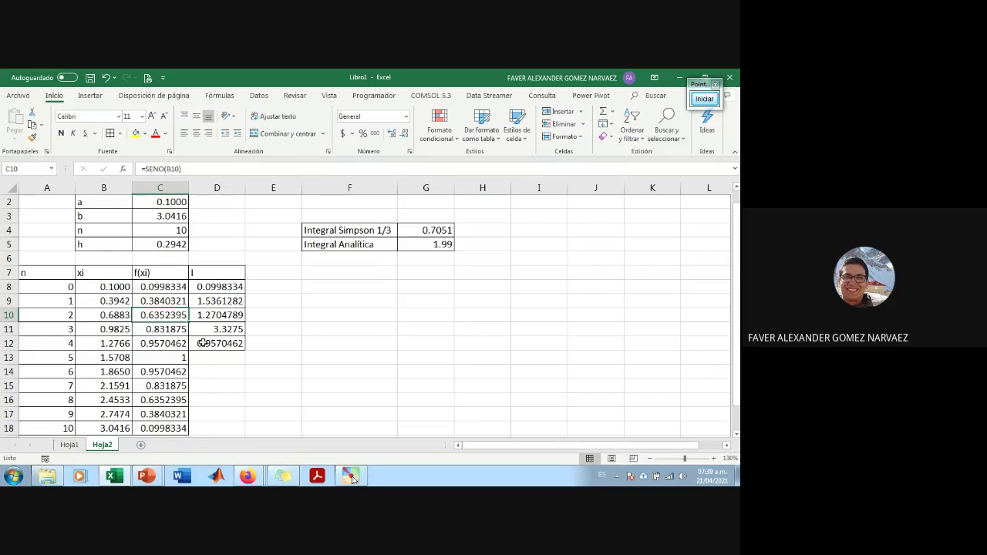
Step: Enter =C18 in D18 for the last I value and check it against the first one's formula in D8
scroll(202, 343, down, 1)
click(231, 243)
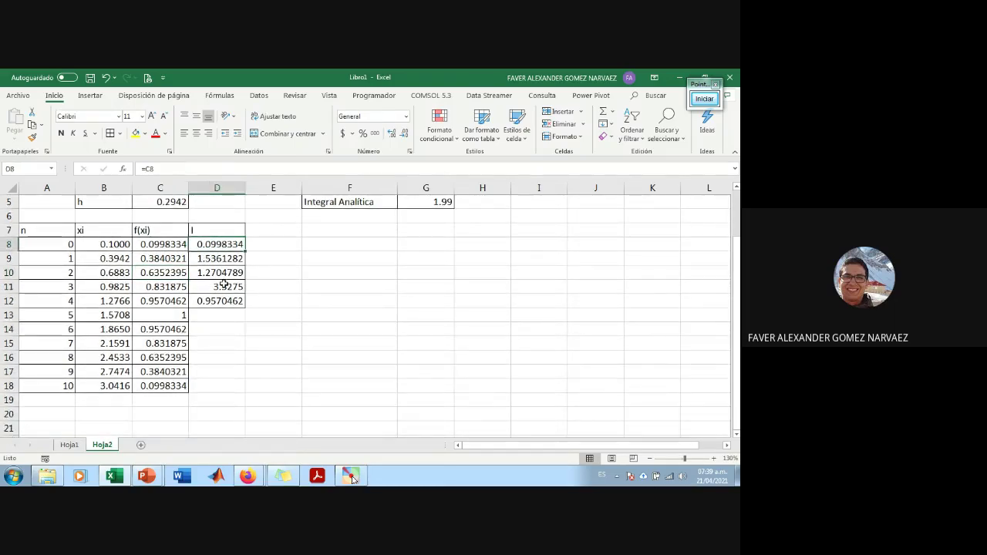
click(179, 386)
click(208, 386)
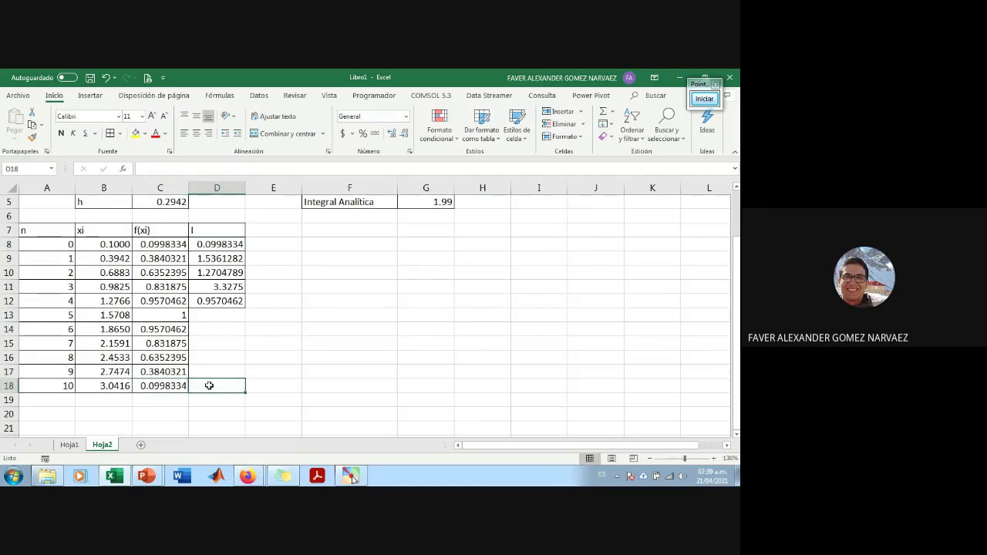
text(=C18)
key(Return)
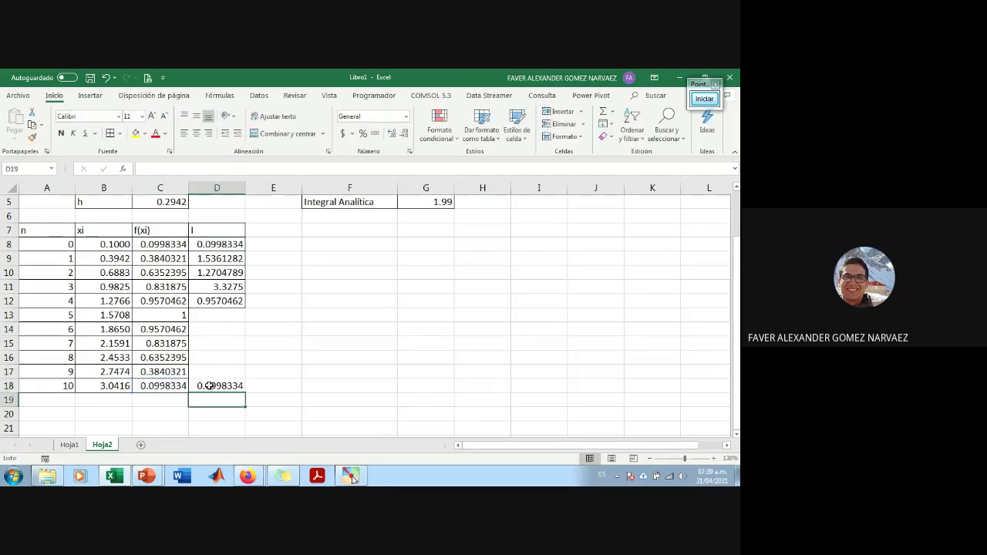
click(228, 246)
text(=C8)
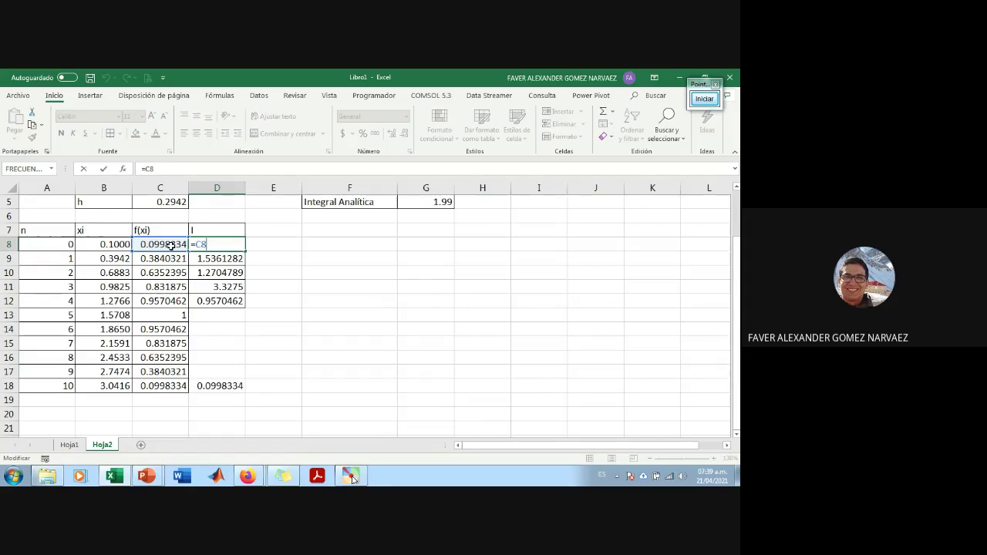
key(Return)
double_click(223, 386)
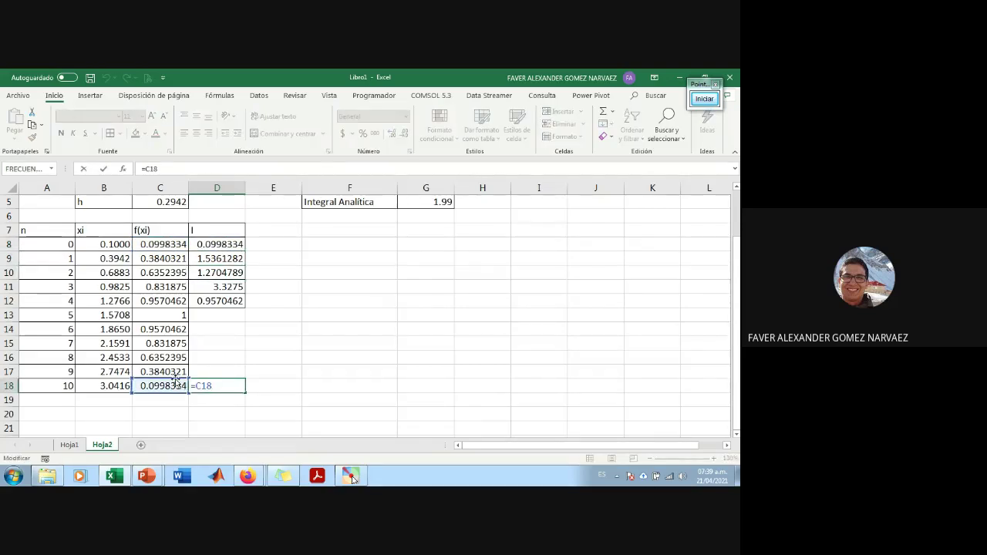
key(Return)
Step: Fill the even/odd SI formula for I from D9 down to D17
drag(220, 258, 218, 371)
click(227, 259)
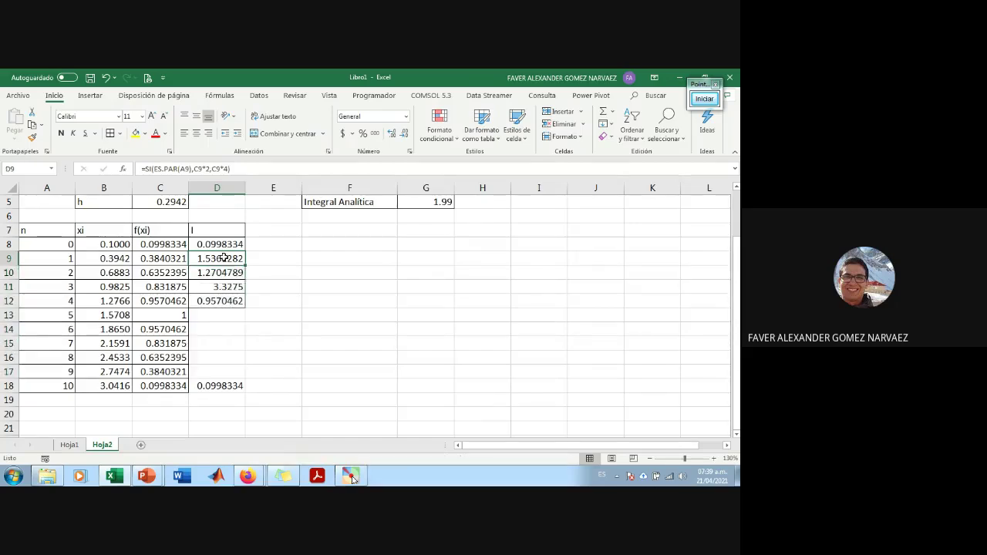
double_click(229, 259)
key(Return)
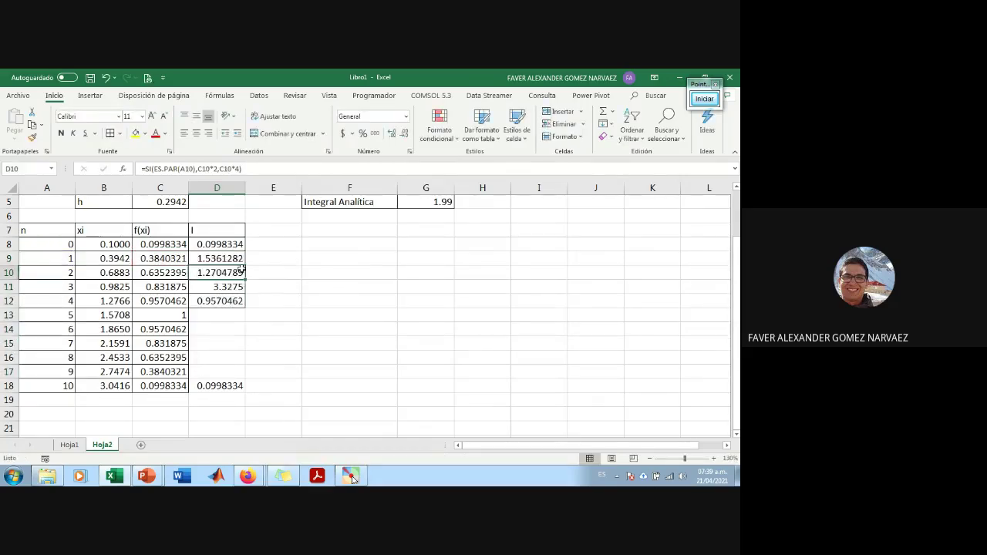
click(232, 258)
drag(245, 265, 245, 375)
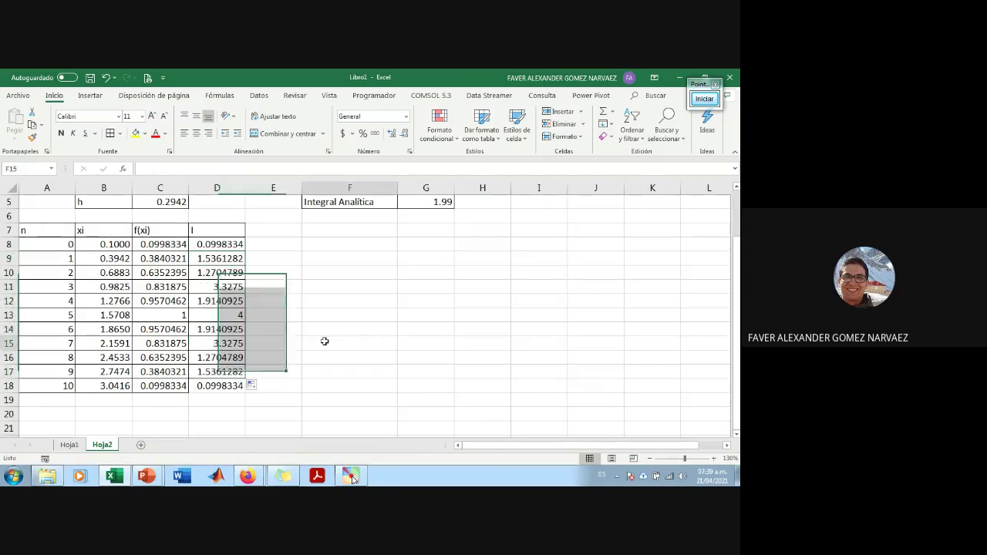
Step: Review the completed I column, checking the formulas in D8, D18 and D9
click(324, 339)
click(220, 387)
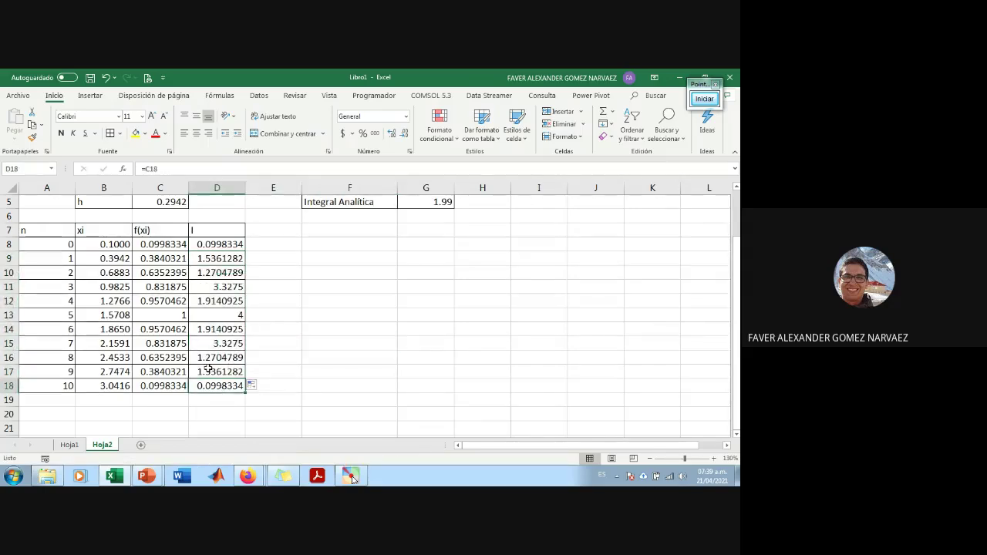
click(337, 370)
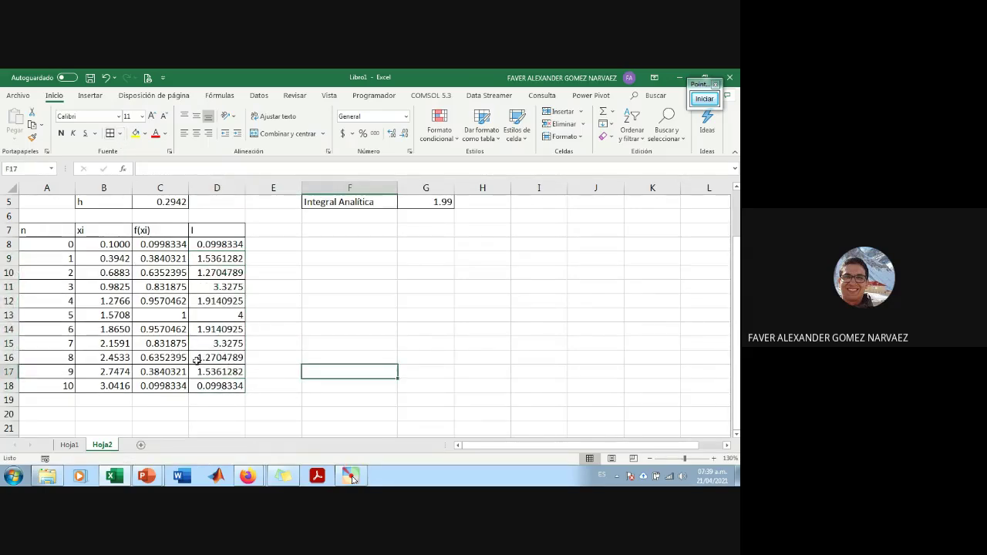
click(217, 245)
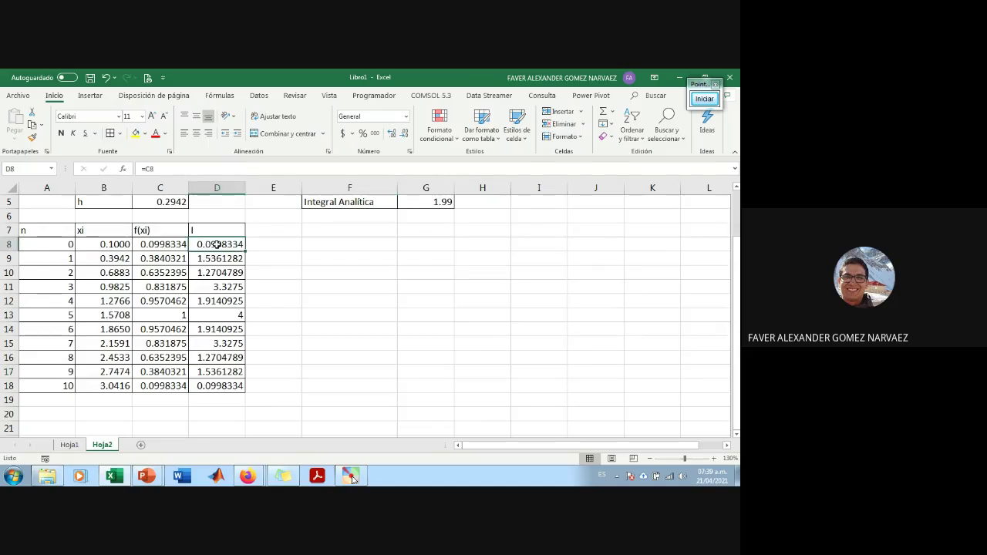
double_click(217, 244)
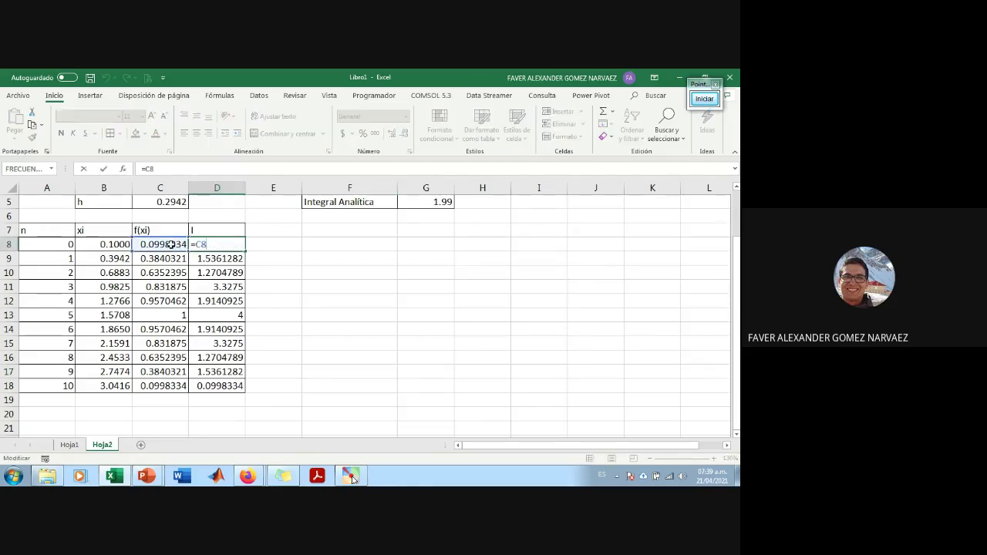
key(Return)
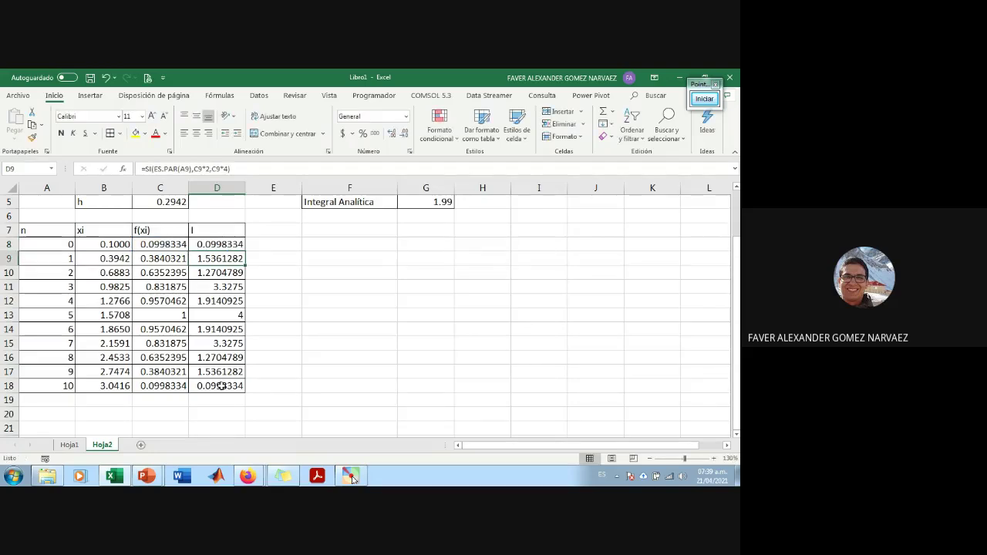
double_click(221, 385)
key(Return)
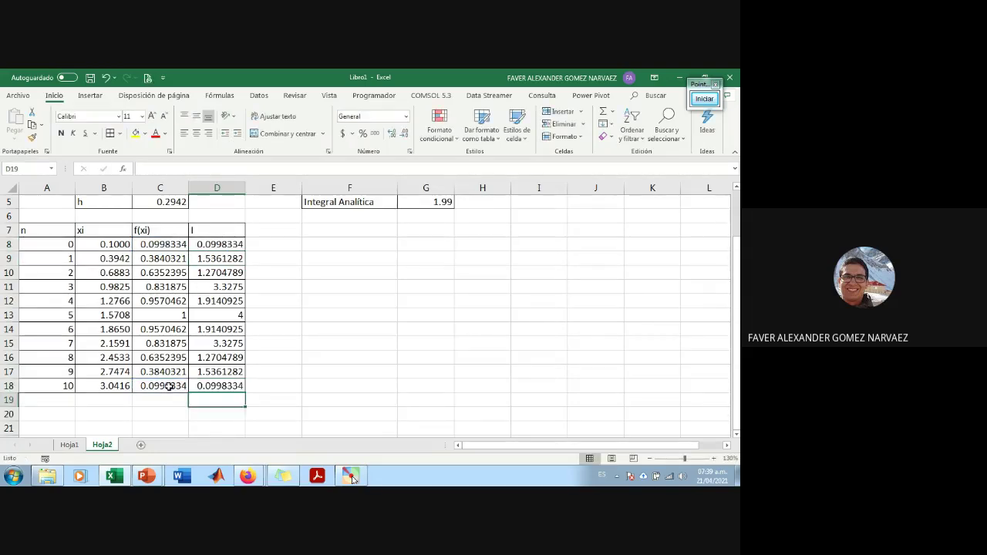
drag(231, 256, 231, 373)
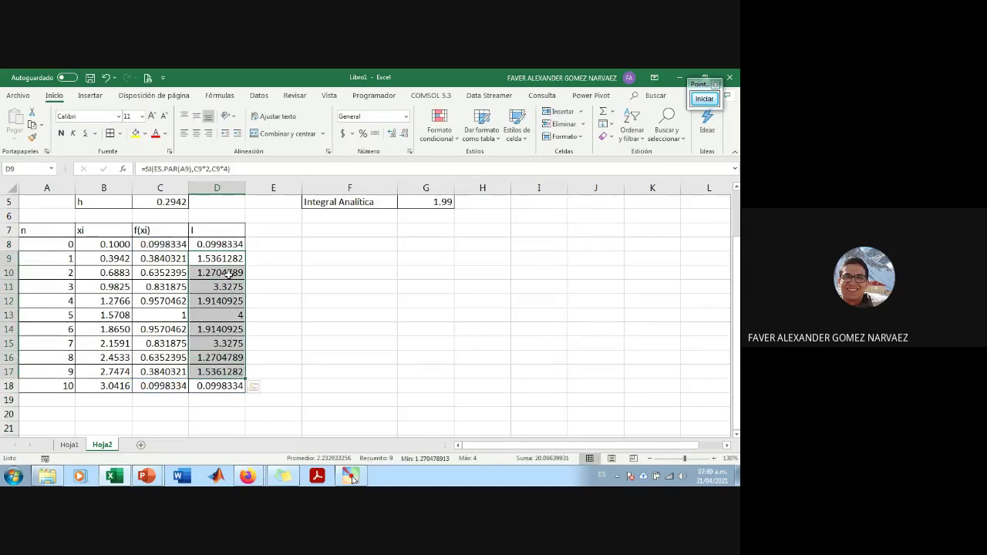
click(231, 258)
double_click(229, 258)
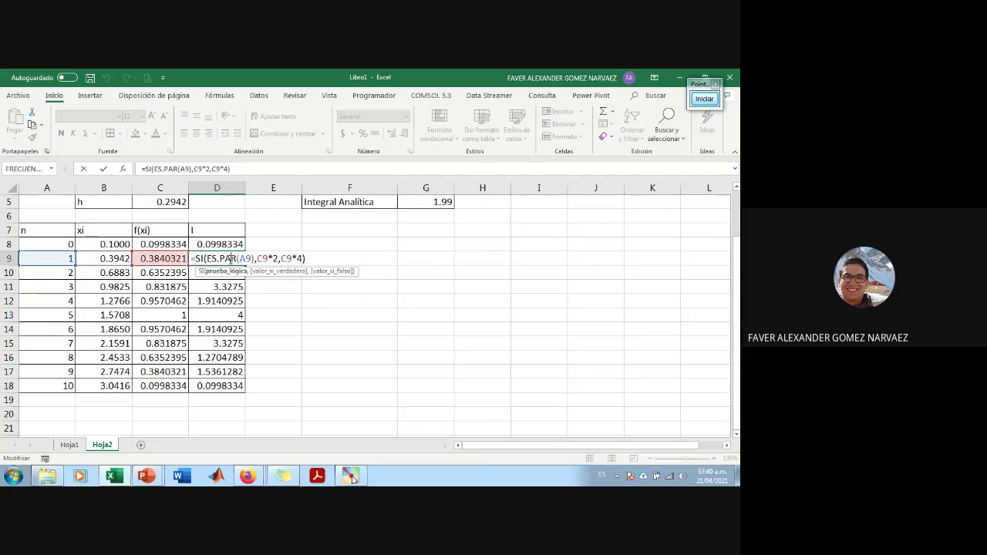
key(Return)
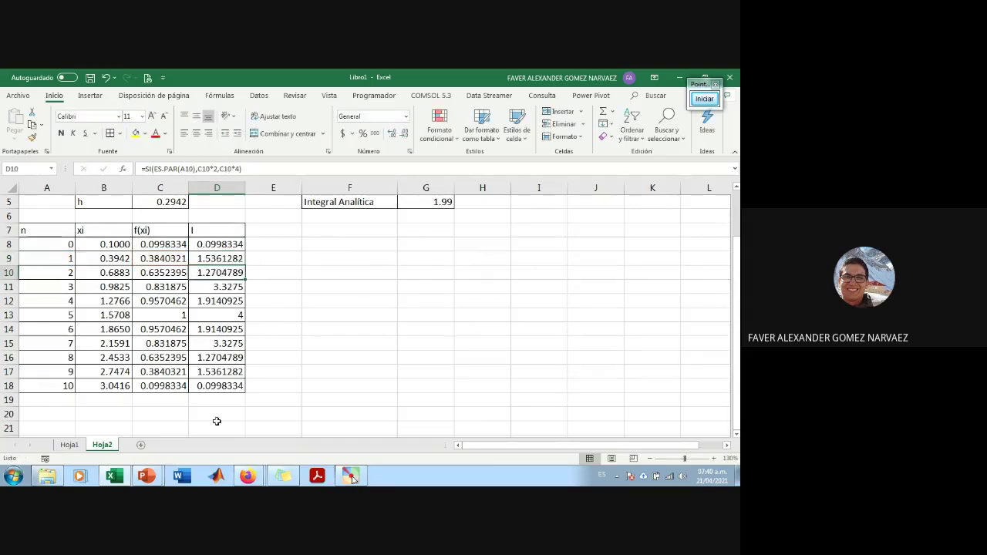
Step: Extend the sum range in the Integral Simpson 1/3 formula in G4 so it reads =(C5/3)*SUMA(D8:D18)
scroll(247, 390, up, 1)
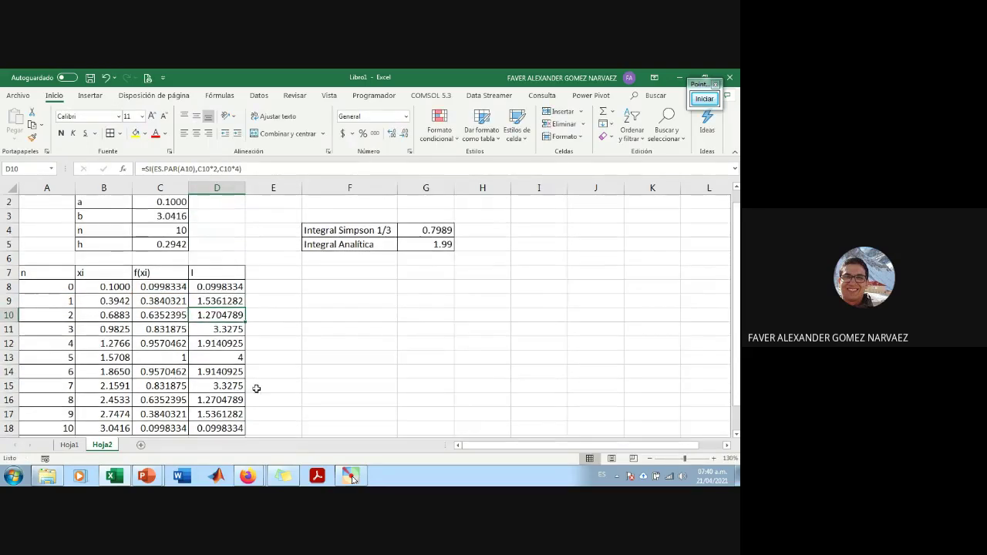
double_click(443, 231)
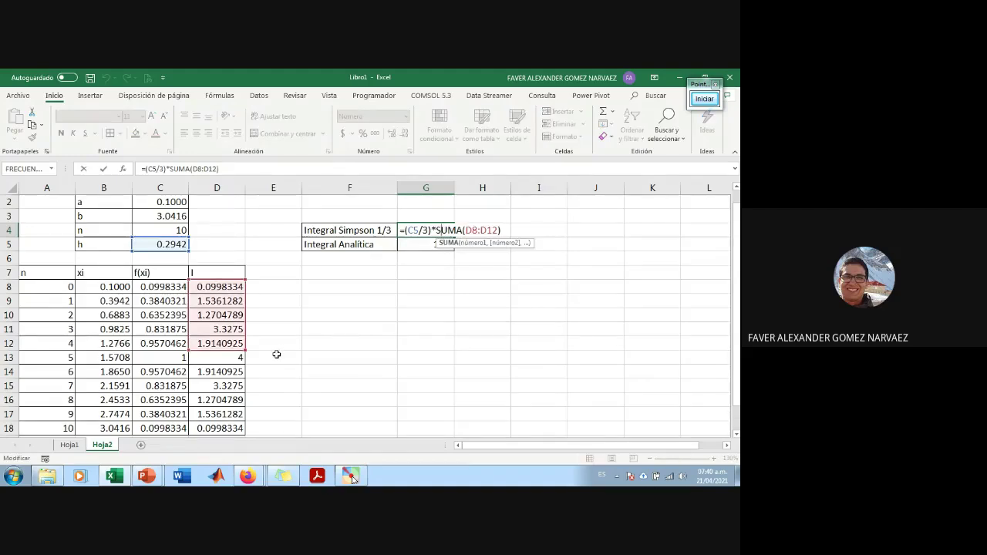
scroll(262, 331, down, 1)
drag(245, 308, 243, 389)
scroll(275, 368, up, 1)
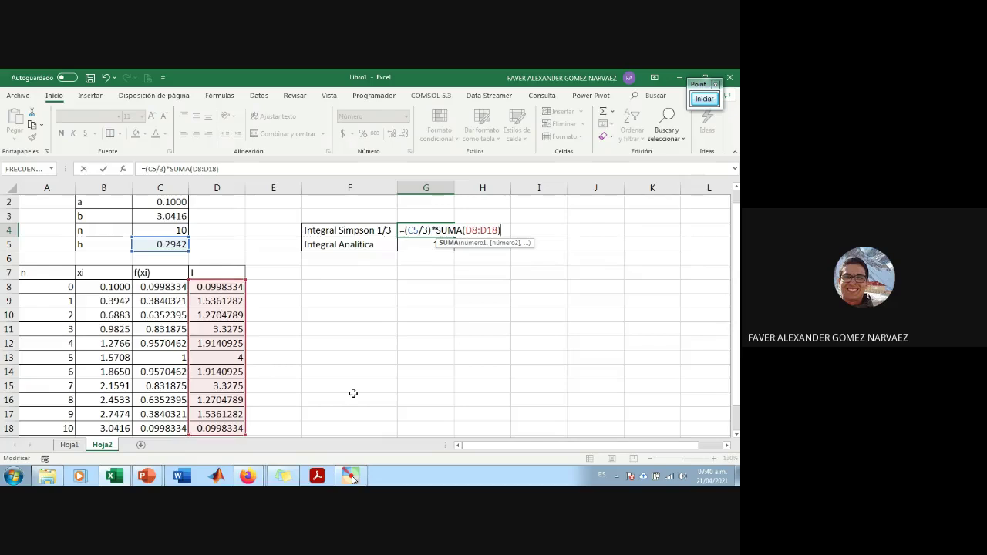
key(Return)
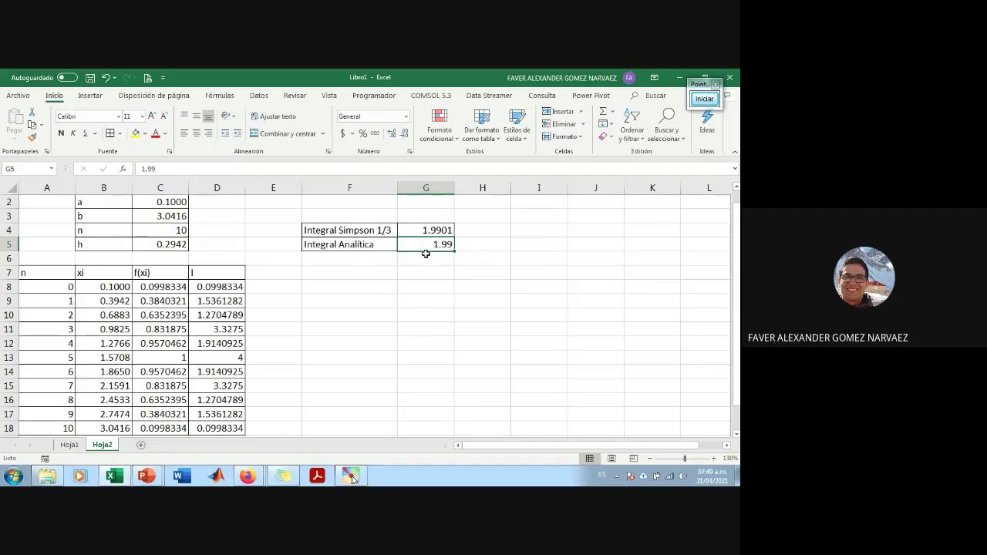
Step: Compare the Integral Simpson 1/3 result on Hoja2 with the n = 4 result on Hoja1
click(437, 230)
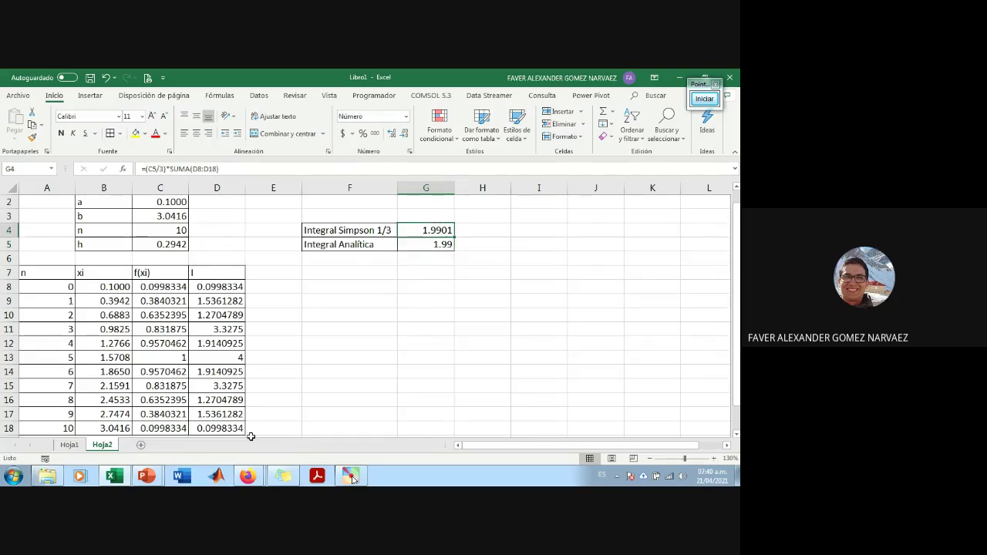
click(69, 445)
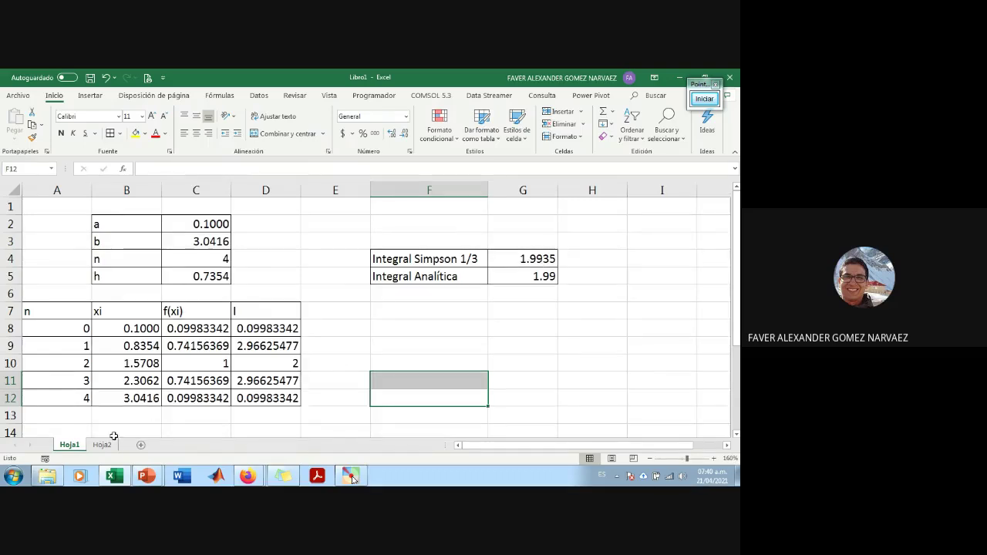
click(102, 444)
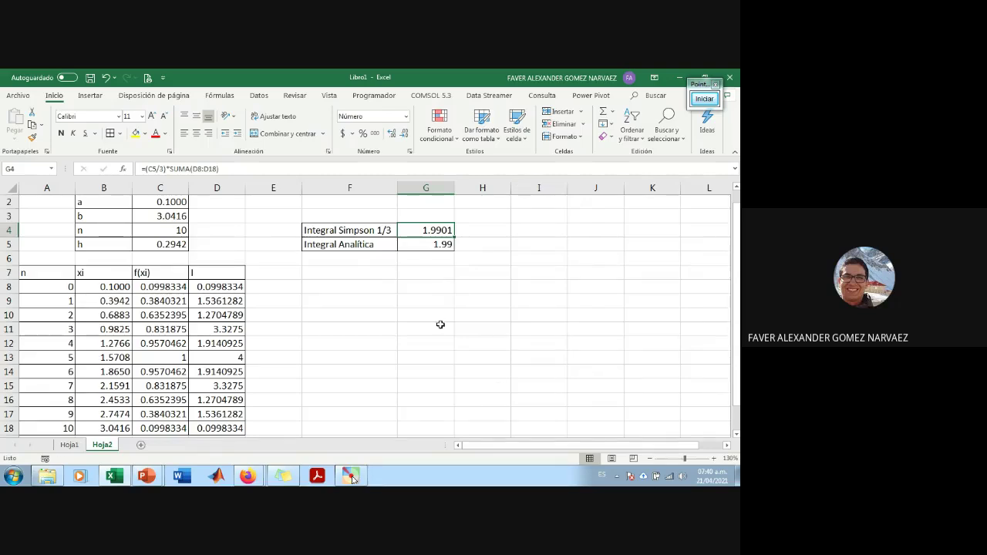
key(Down)
key(Down)
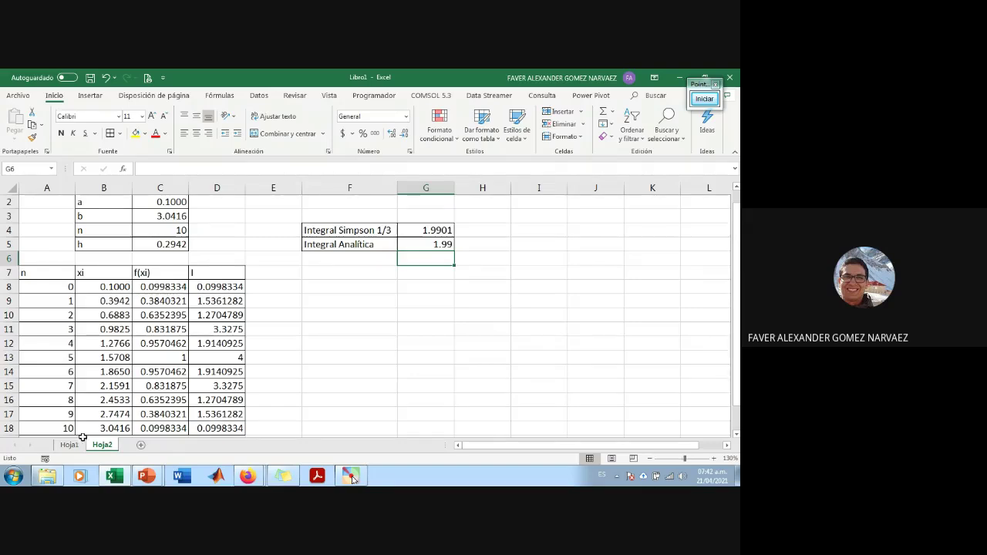
Step: Switch to the PowerPoint slide show and advance through the Simpson 1/3 example to the h calculation for n=4
mouse_move(143, 479)
click(206, 424)
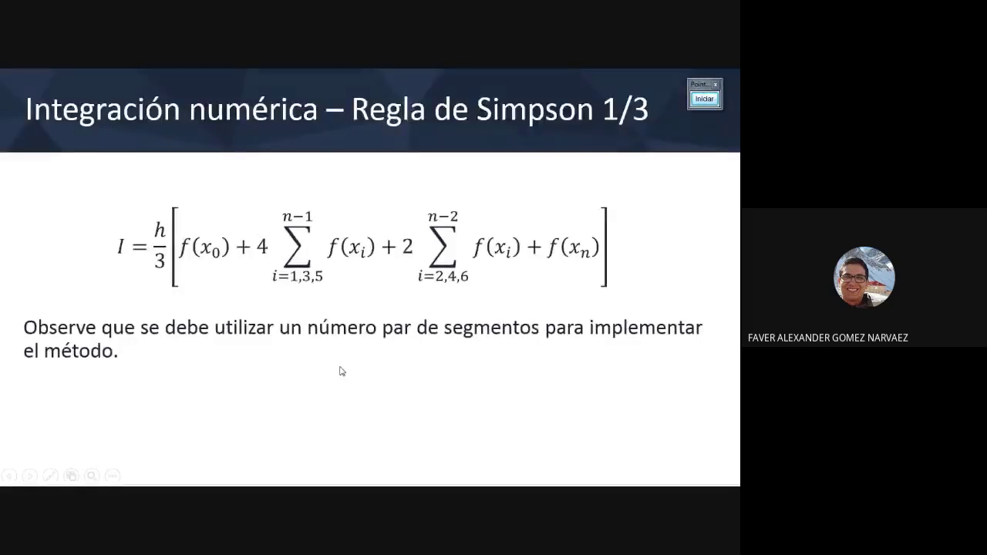
click(347, 377)
click(349, 383)
click(351, 385)
click(351, 385)
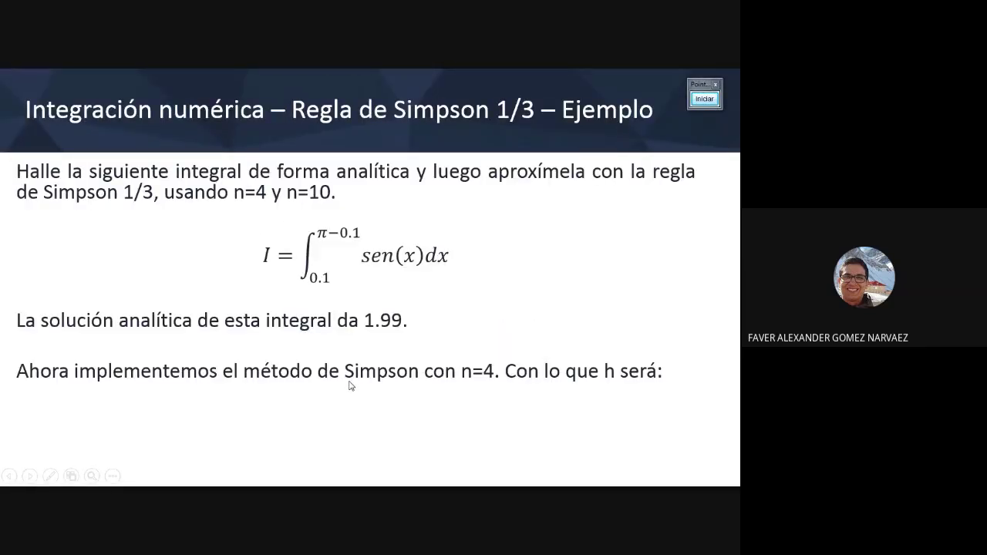
click(350, 386)
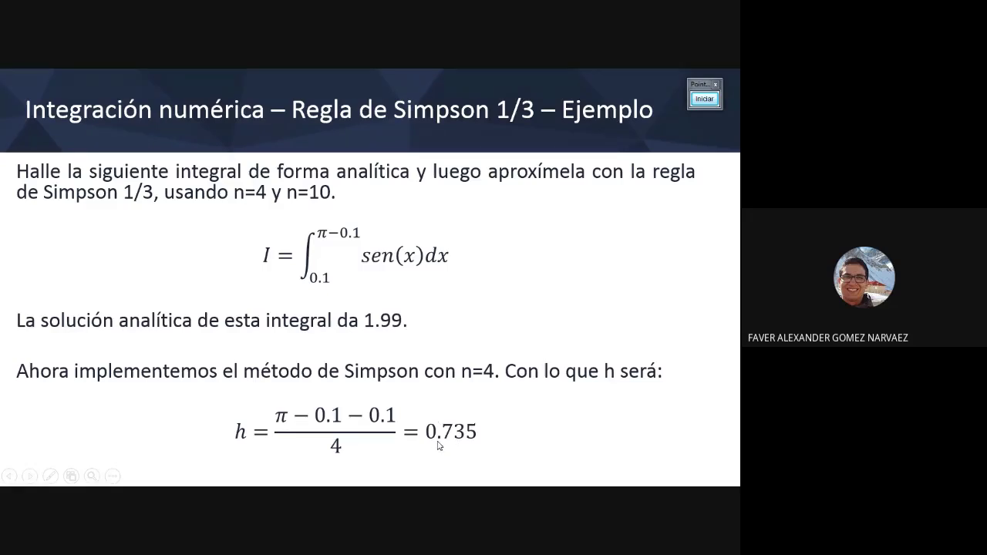
Step: Switch back to Excel and display h in C5 of Hoja1 with three decimals
key(alt+Tab)
key(Tab)
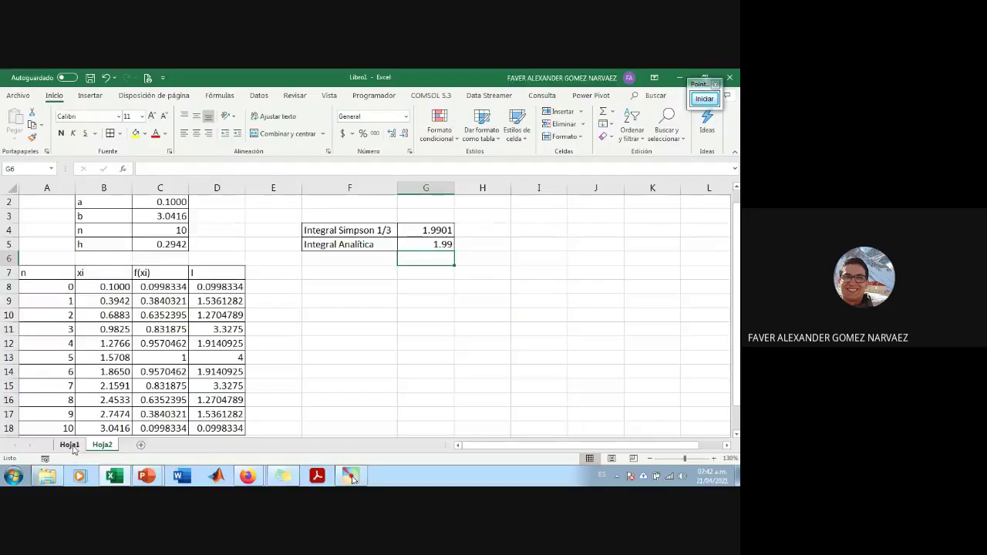
click(70, 446)
click(218, 278)
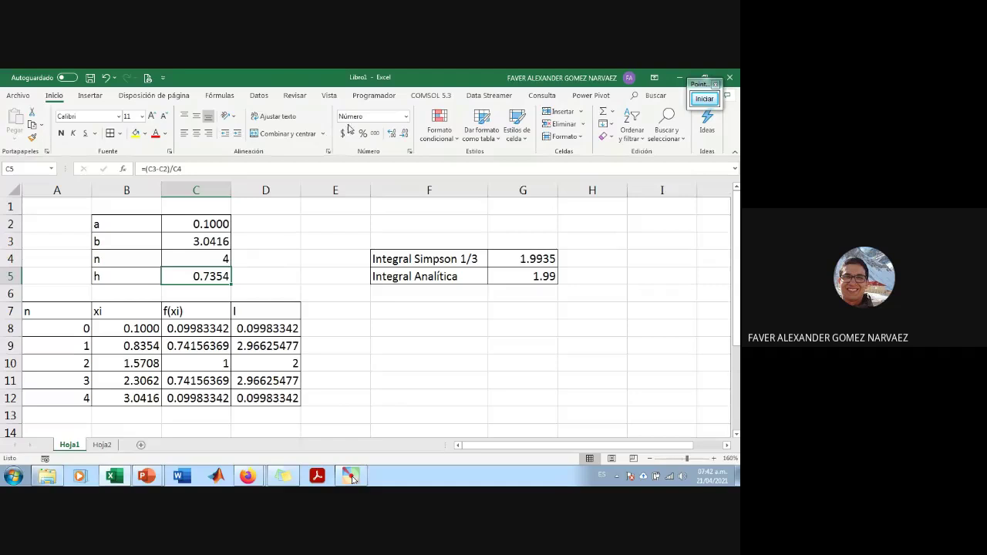
click(405, 138)
Step: Switch to the slide show, reveal the n = 4 integral result, and compare it with the integral values on Hoja1 in Excel
key(alt+Tab)
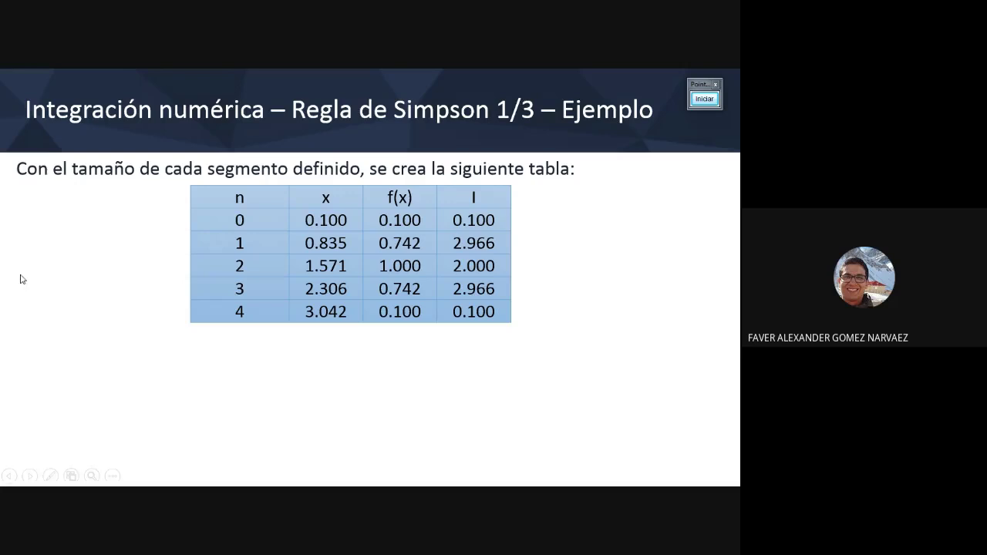
click(458, 366)
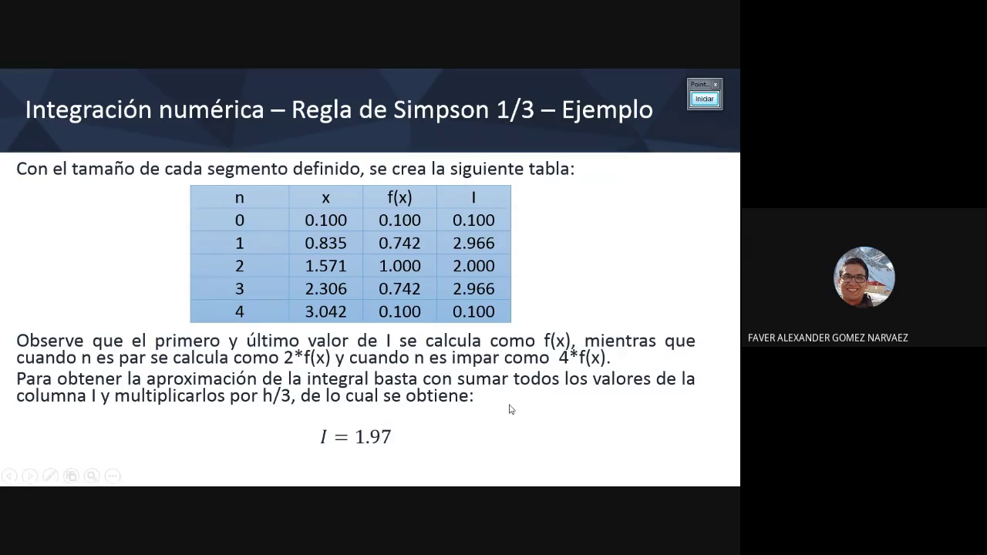
key(alt+Tab)
click(528, 279)
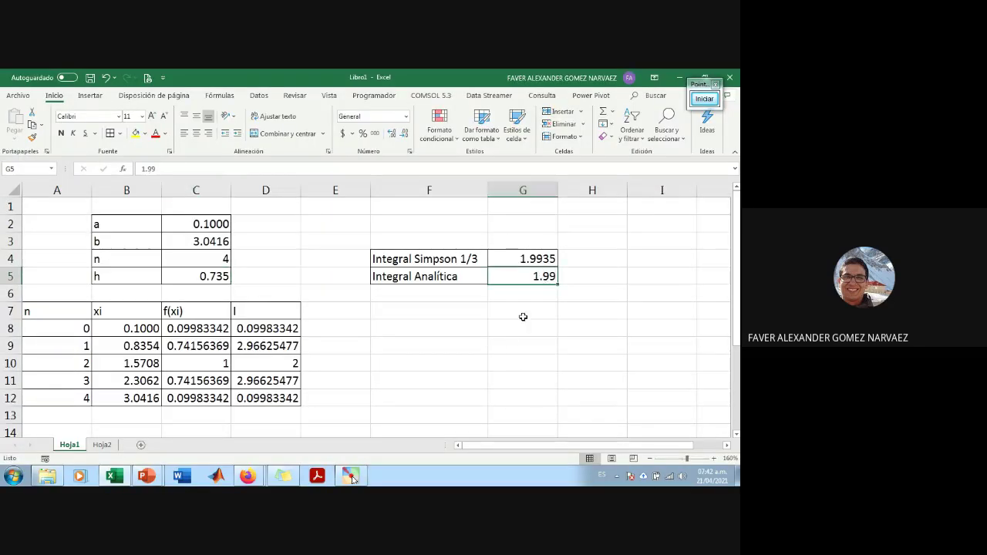
Step: Check h on the n = 10 slide and display h in C5 of Hoja2 in Excel with three decimals
key(alt+Tab)
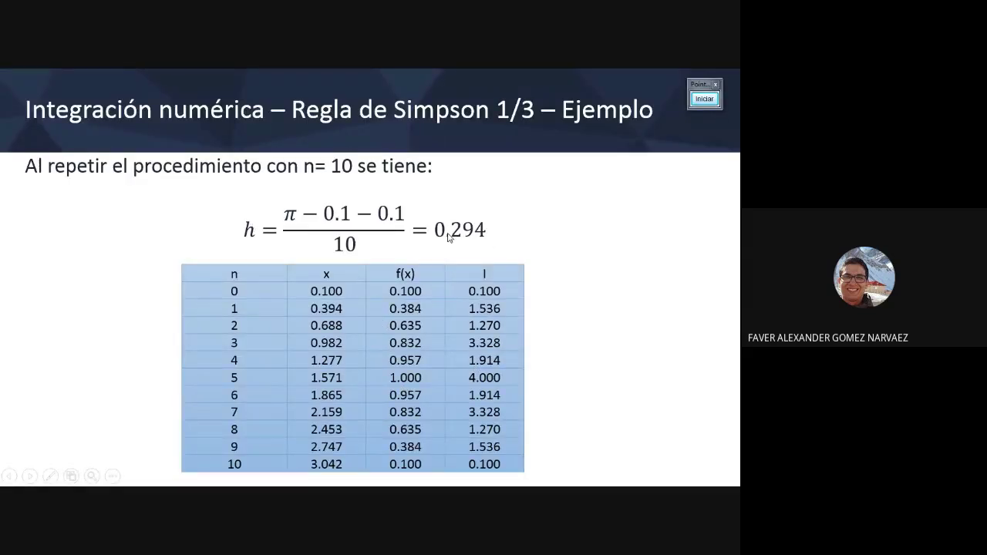
key(alt+Tab)
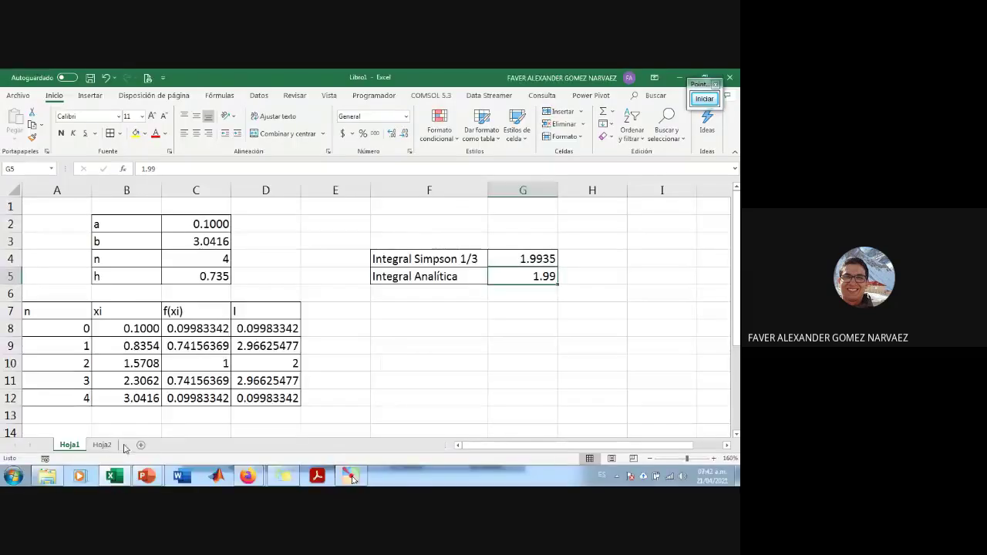
click(103, 445)
click(170, 246)
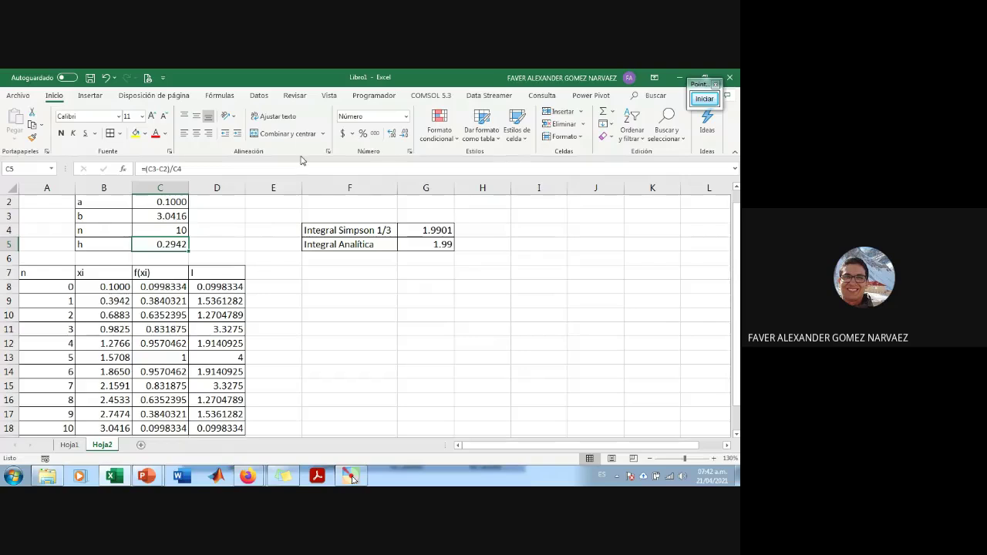
click(404, 133)
scroll(71, 356, down, 1)
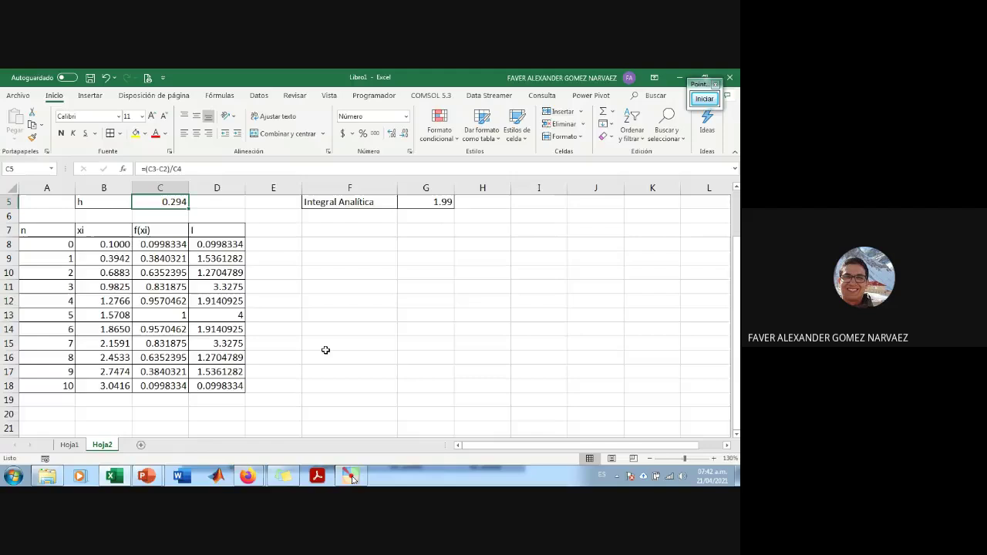
Step: Switch to the slides for the n = 10 table and final integral, then compare them with G4:G5 on Hoja2 in Excel
key(alt+Tab)
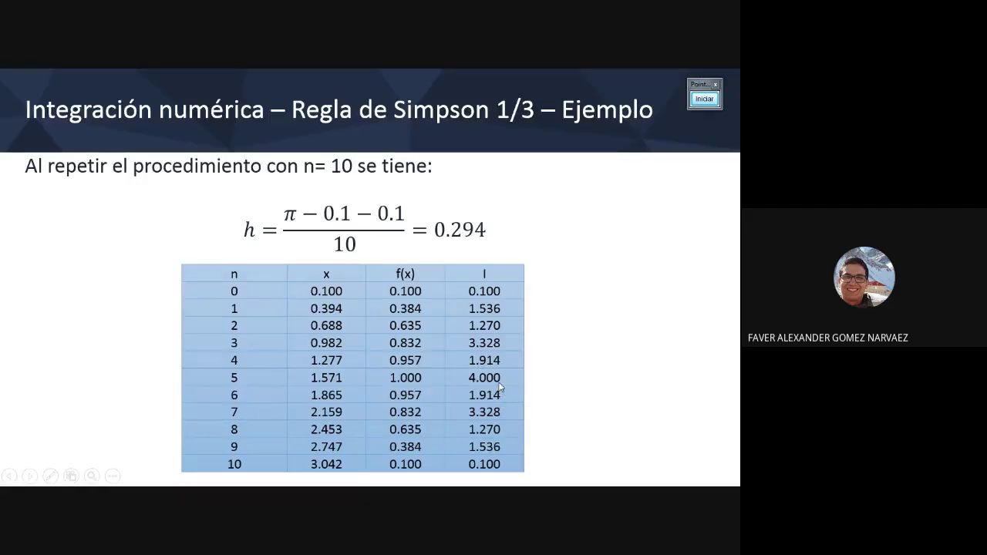
key(Right)
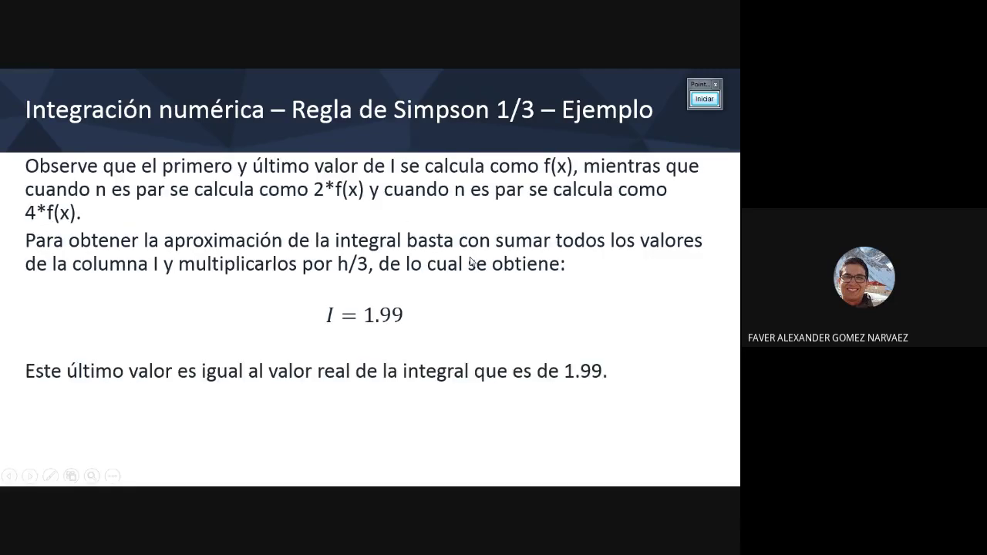
key(alt+Tab)
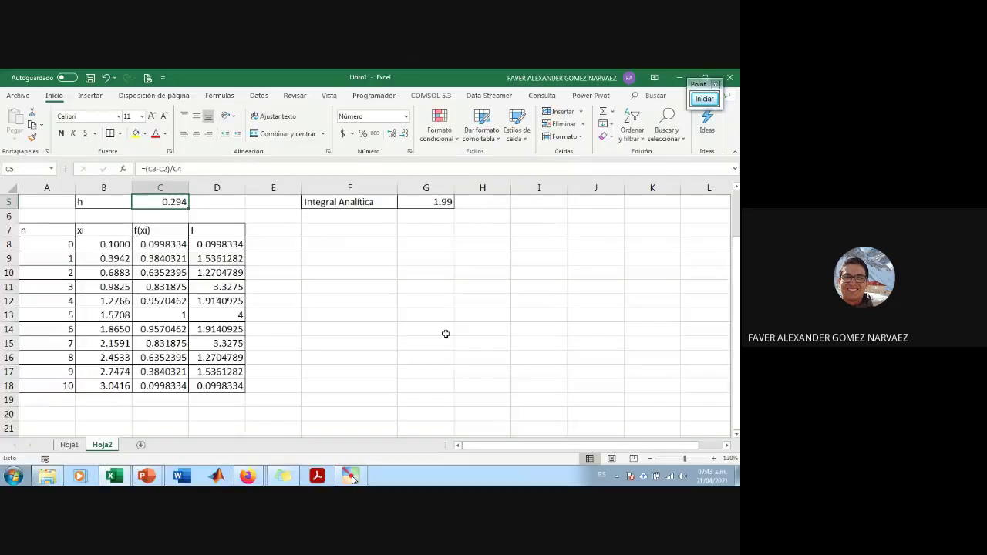
scroll(445, 332, up, 1)
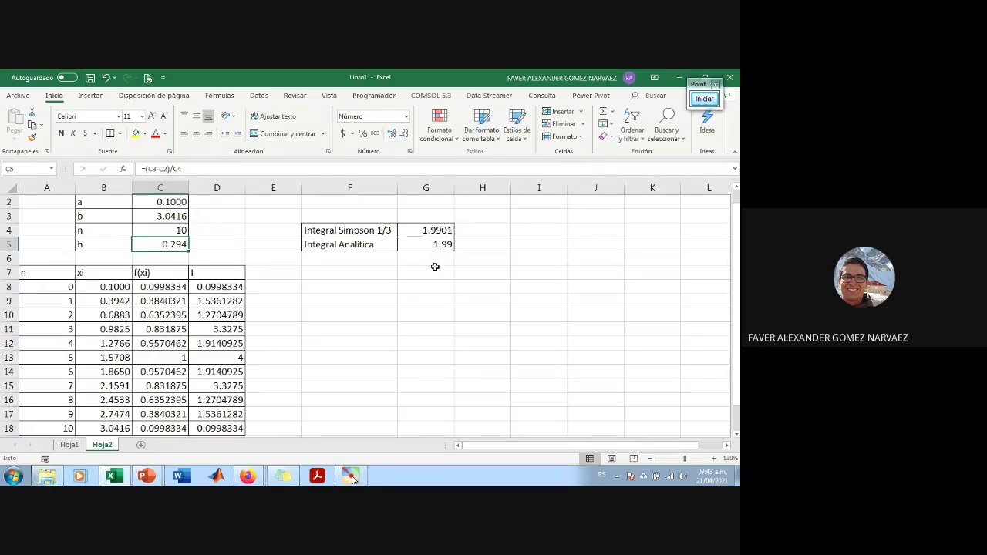
drag(443, 228, 444, 244)
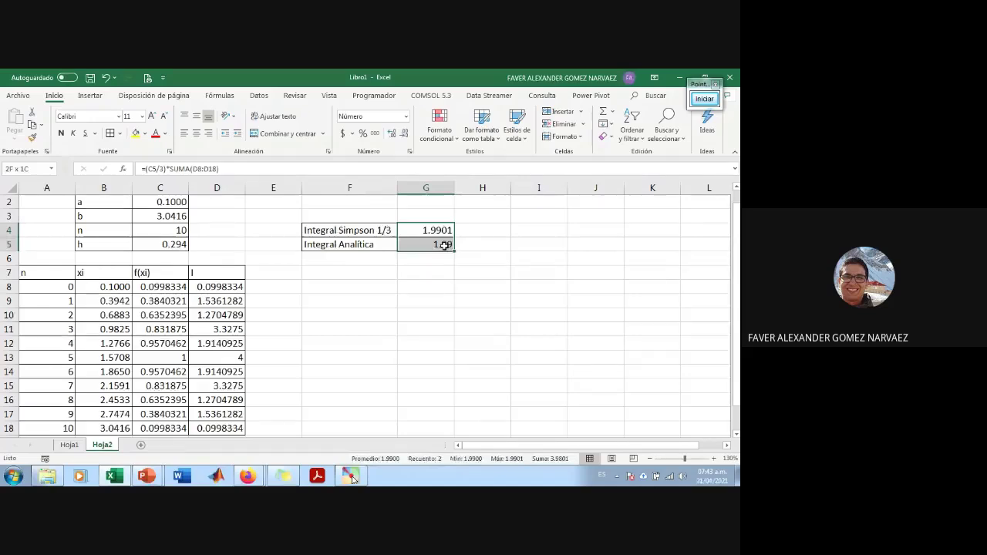
drag(444, 244, 444, 244)
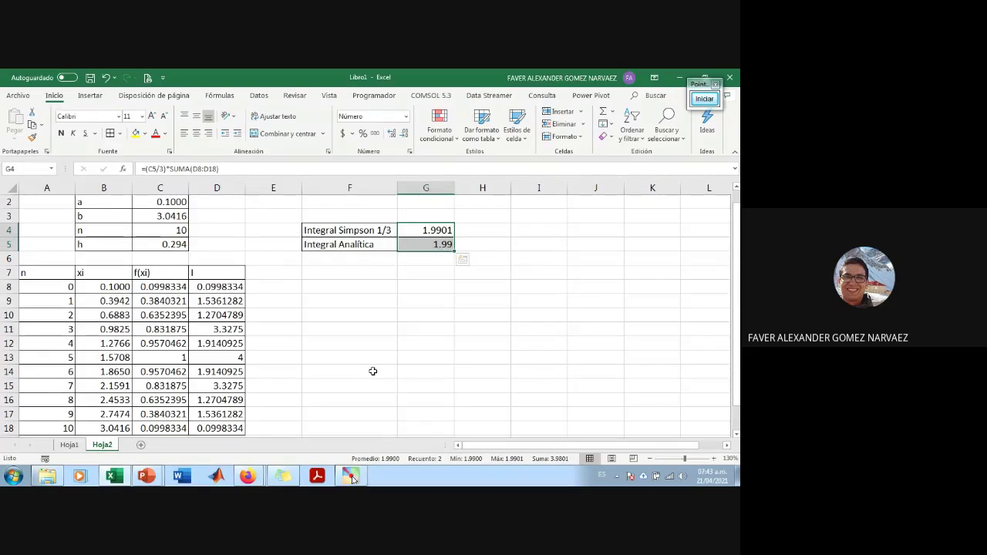
Step: Revisit the conclusion slide, then review the Integral Simpson 1/3 formula in G4 and the n = 10 table on Hoja2 in Excel
key(alt+Tab)
key(Left)
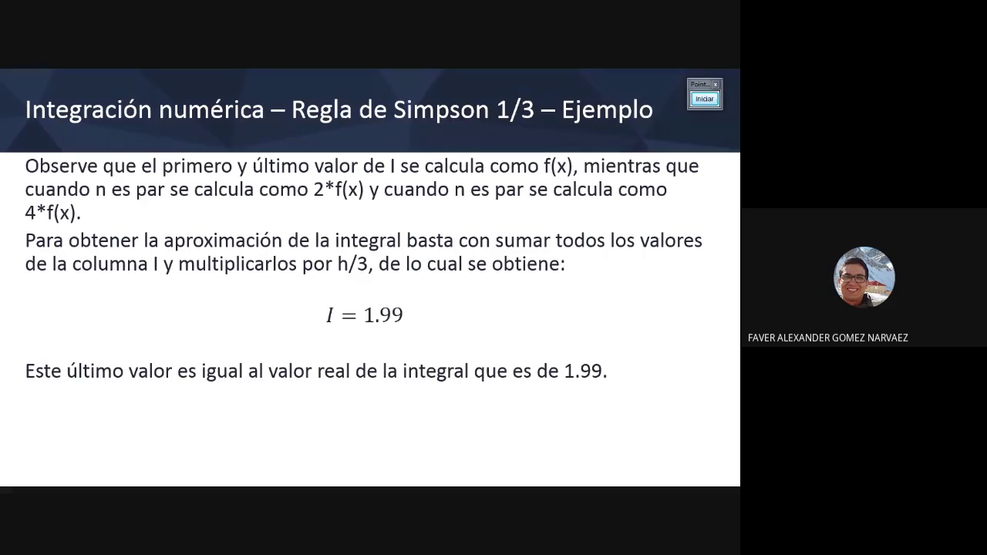
key(alt+Tab)
click(453, 299)
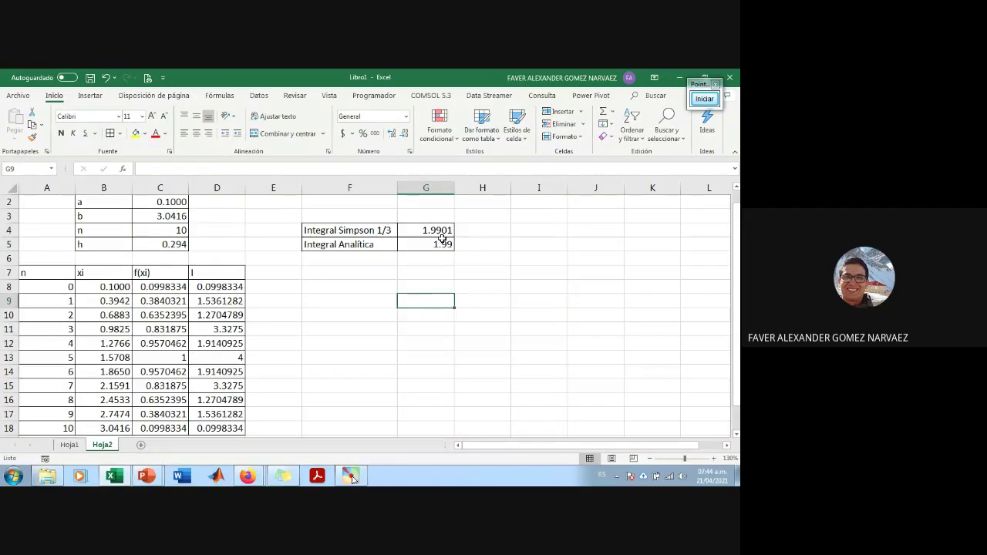
click(442, 231)
click(439, 230)
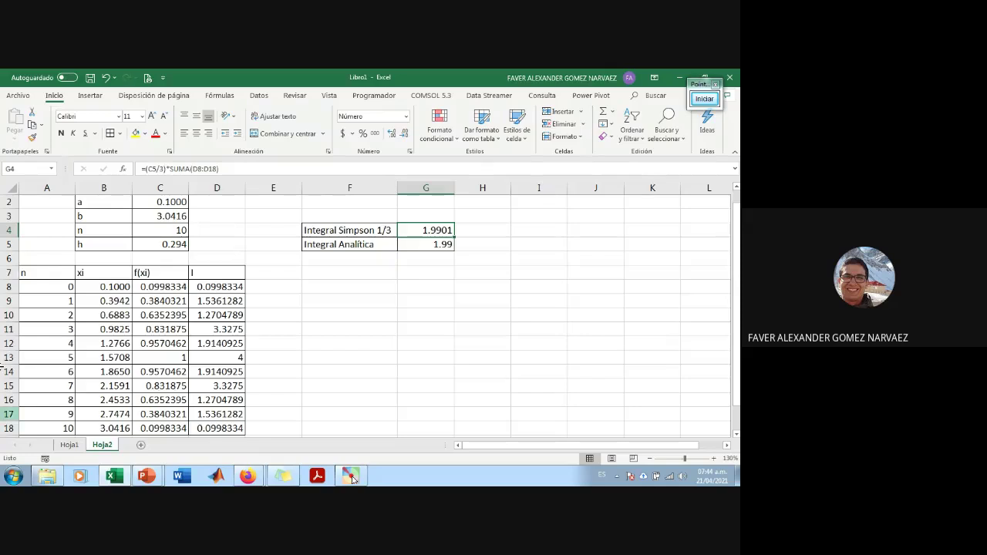
scroll(306, 359, down, 1)
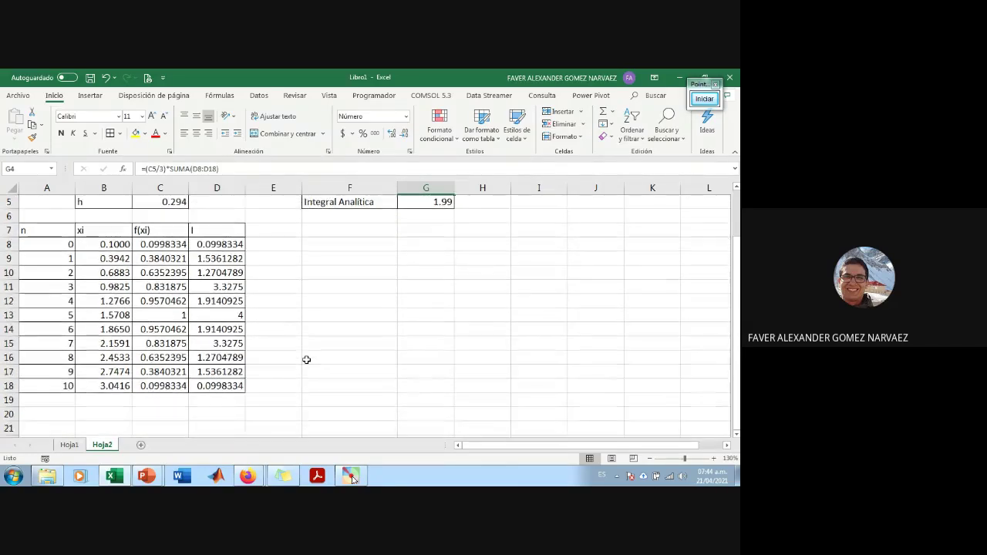
scroll(306, 359, up, 1)
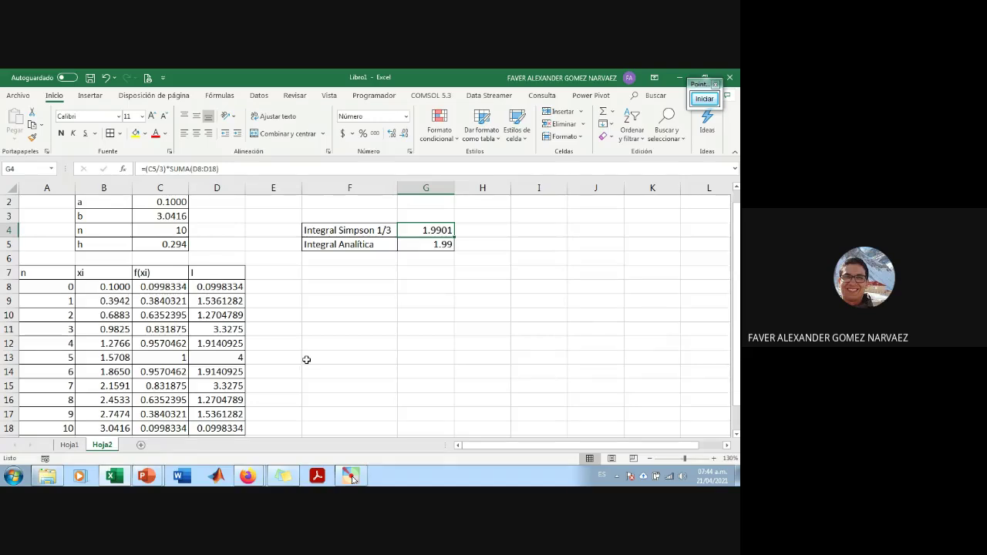
drag(51, 273, 205, 407)
click(279, 339)
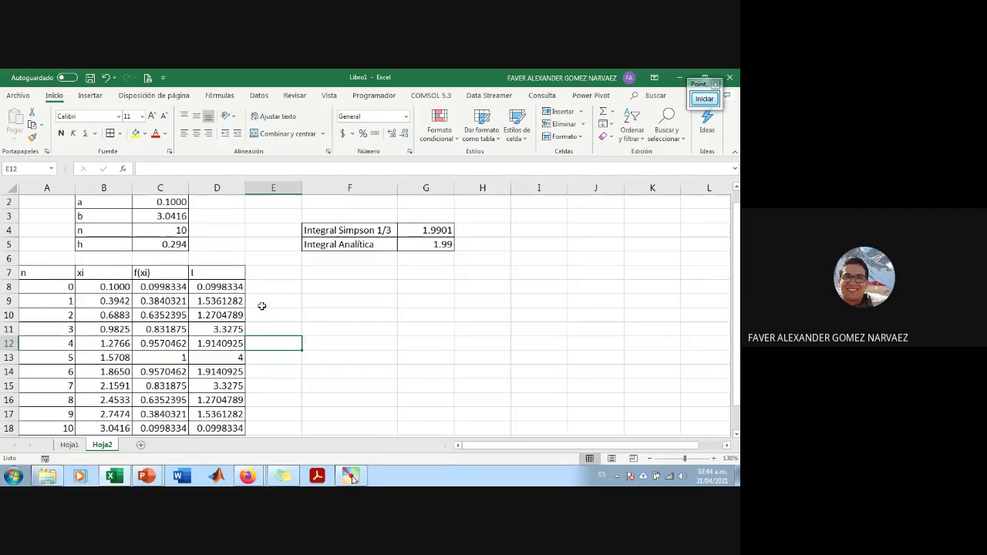
scroll(266, 305, down, 1)
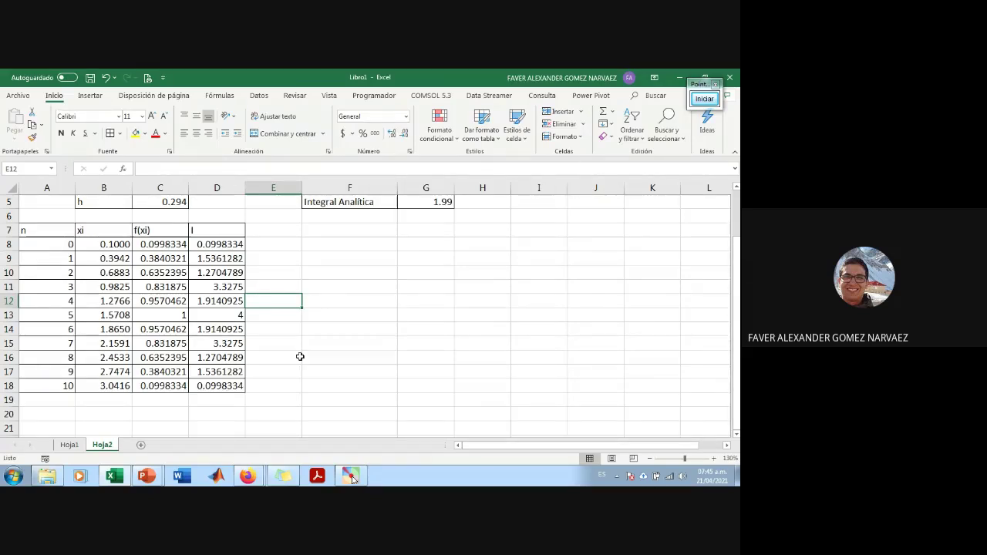
Step: Open the Visual Basic editor for the workbook Libro1 and insert a new code module
click(374, 96)
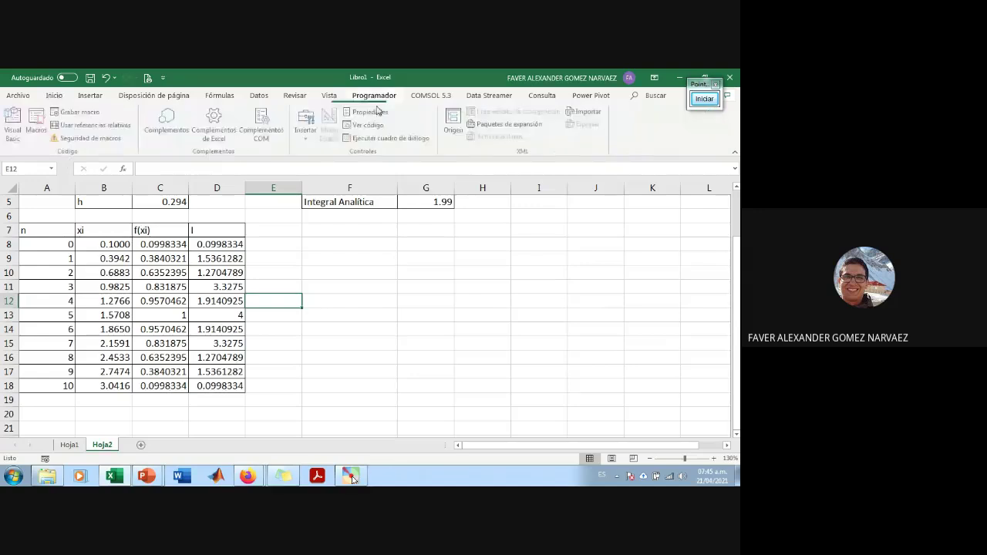
click(15, 123)
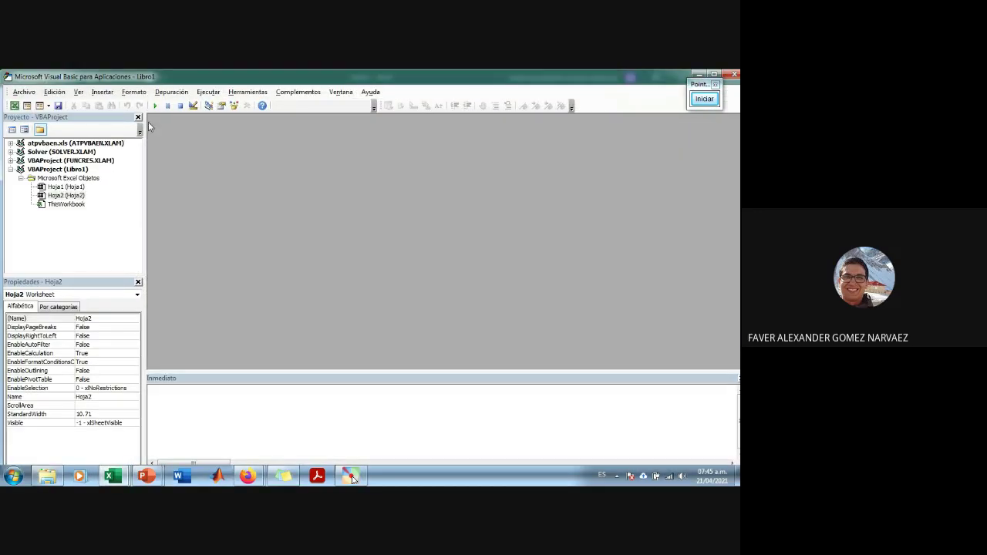
click(103, 92)
click(119, 128)
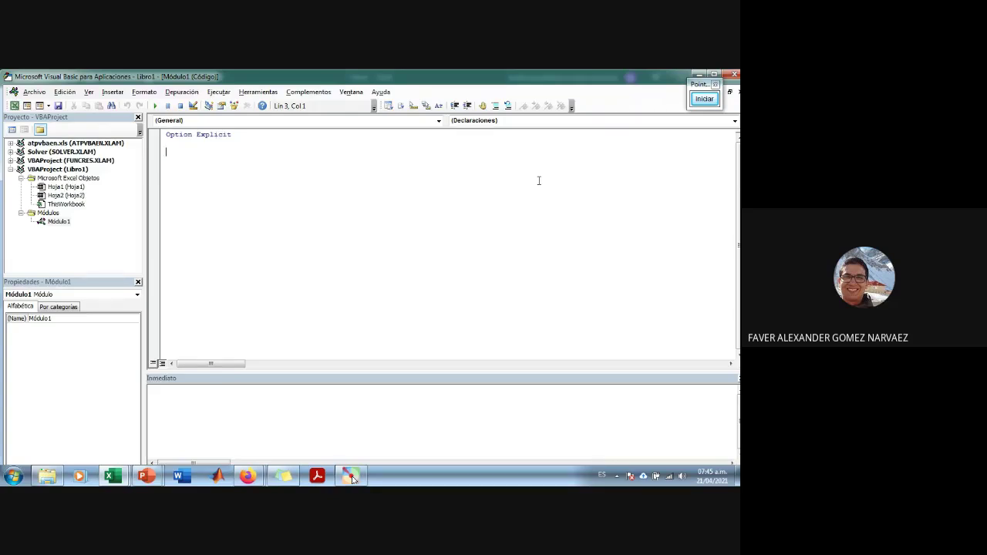
Step: Create an empty Sub procedure named simpson_1_3 below Option Explicit in the new module
text(sub simpson 1_3)
key(BackSpace)
text(_)
key(Return)
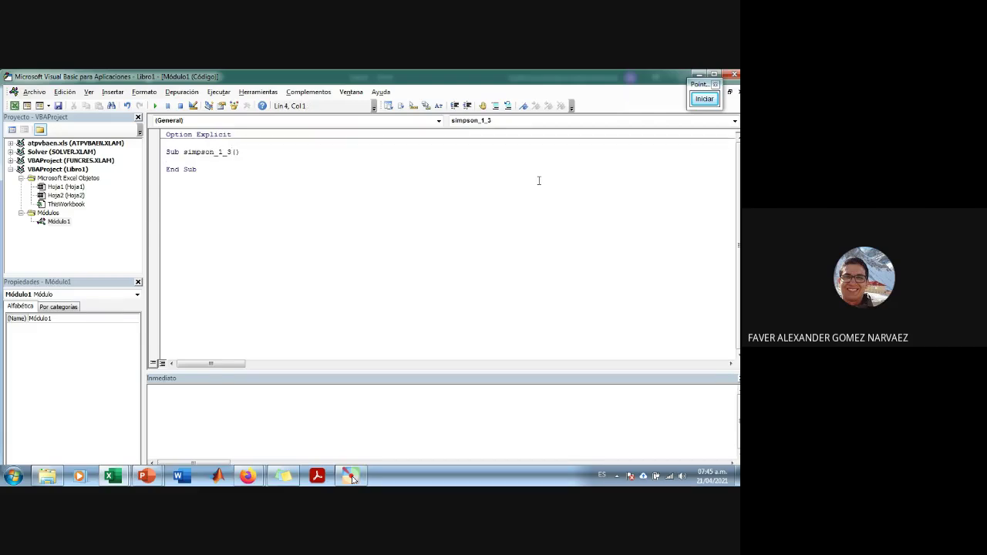
Step: Declare the variables a, b and h as Double in separate Dim lines inside simpson_1_3
text(dim a as )
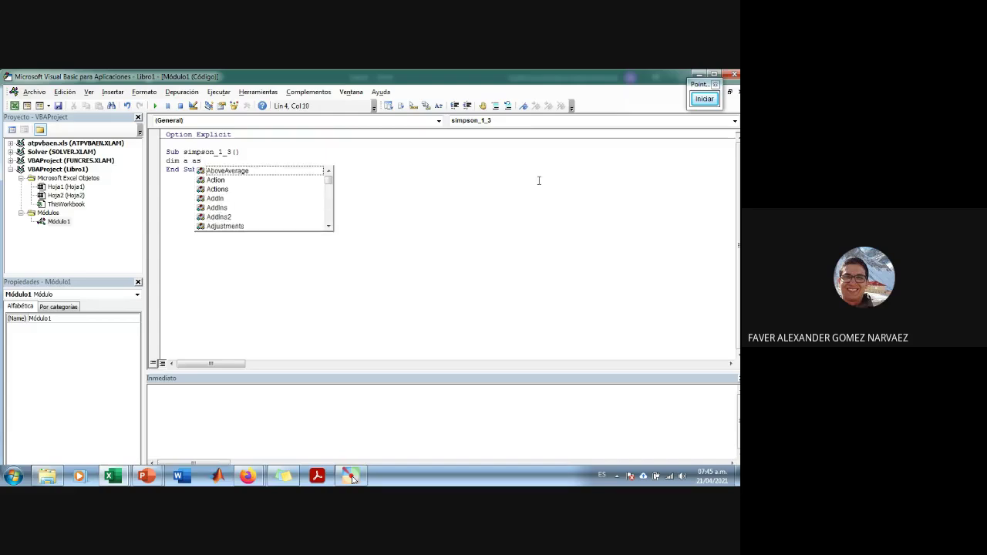
text(double)
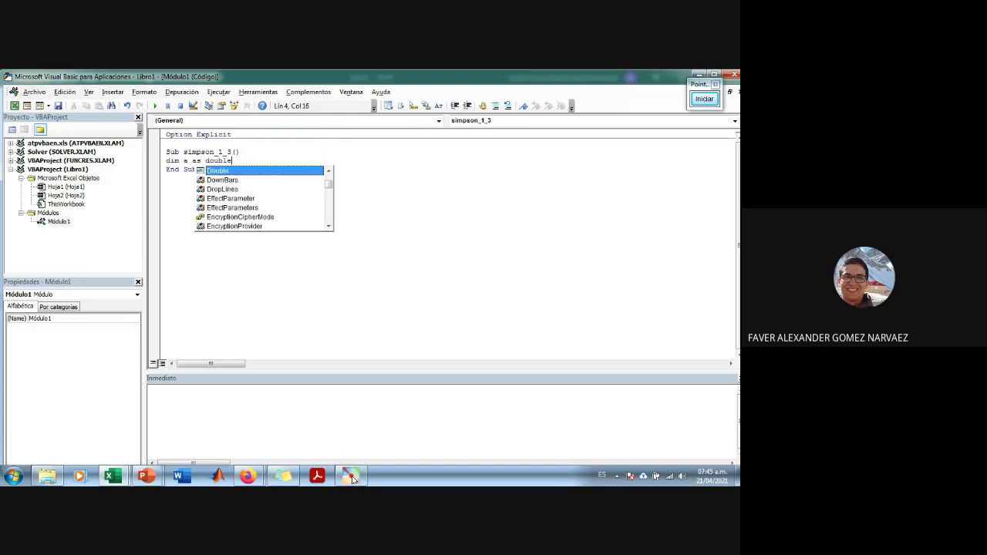
key(Return)
text(DIm b as double)
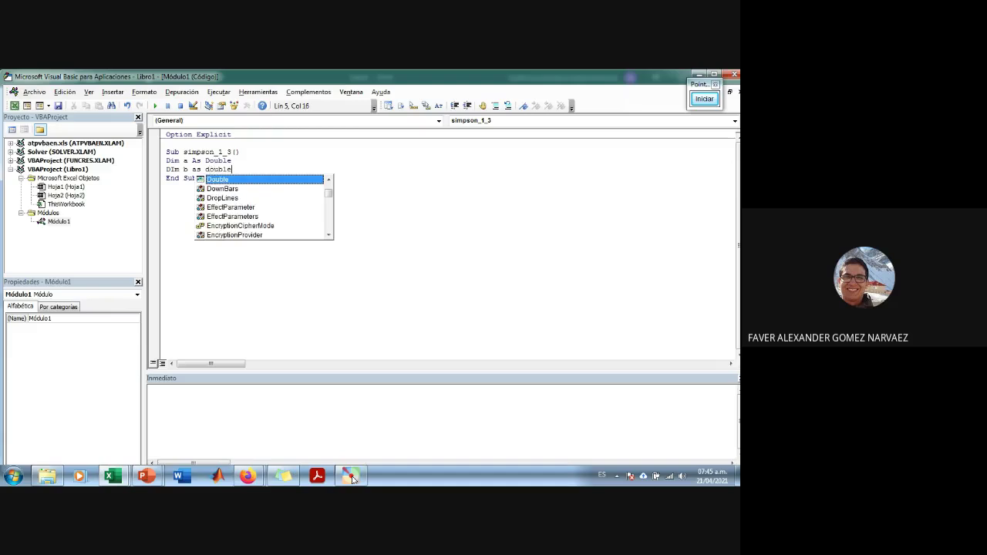
key(Return)
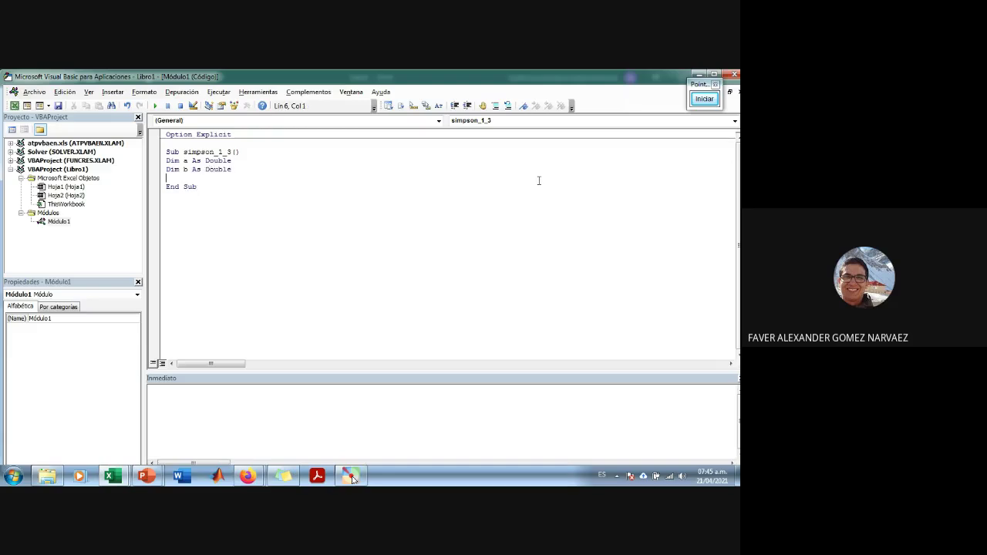
text(Dim h as )
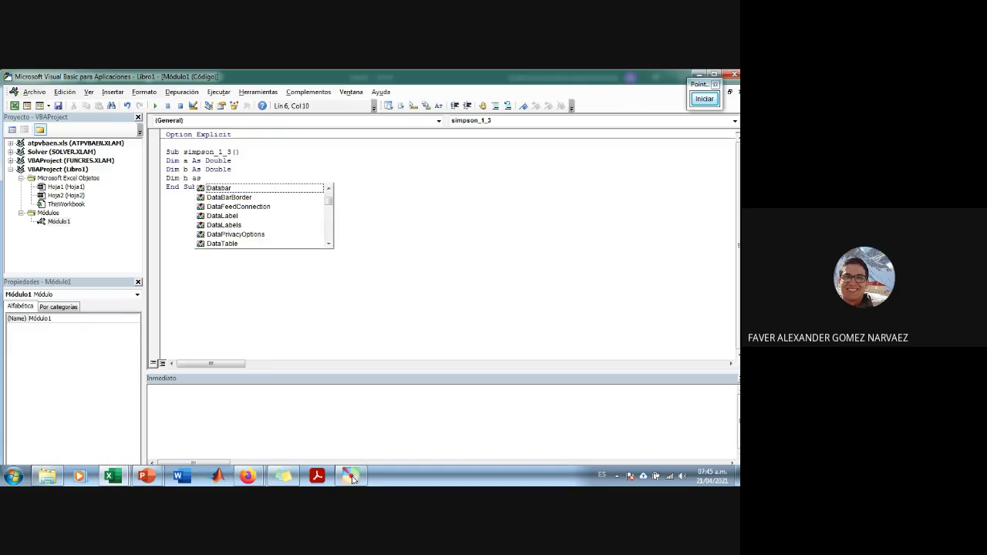
text(oub)
key(BackSpace)
key(BackSpace)
key(BackSpace)
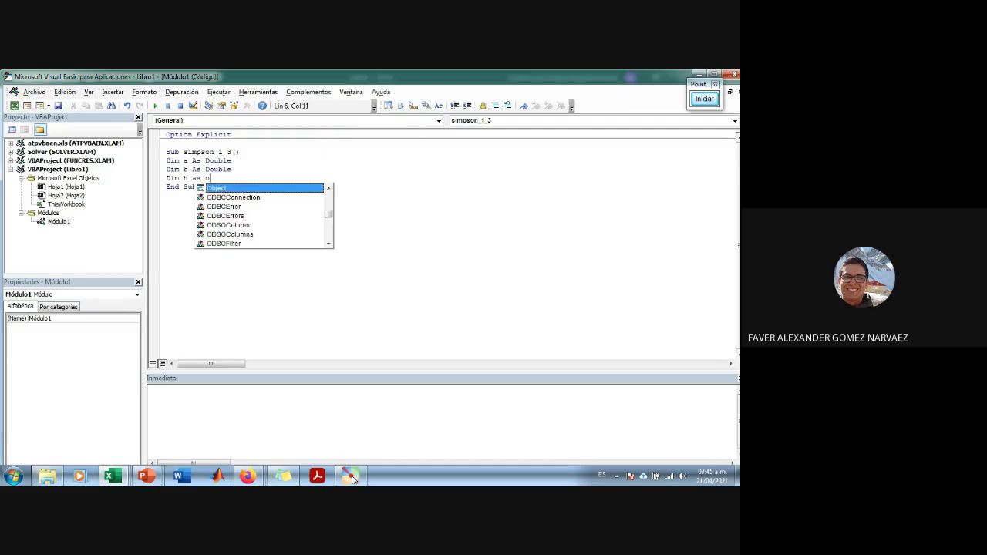
text(double)
key(Return)
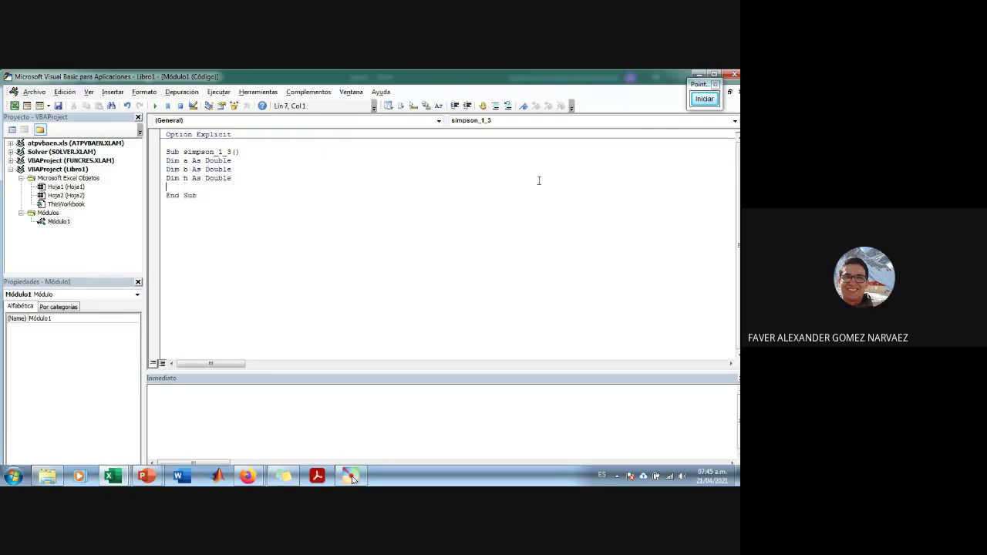
Step: Declare the variable n as Integer on the line below h in simpson_1_3
text(Dim n as )
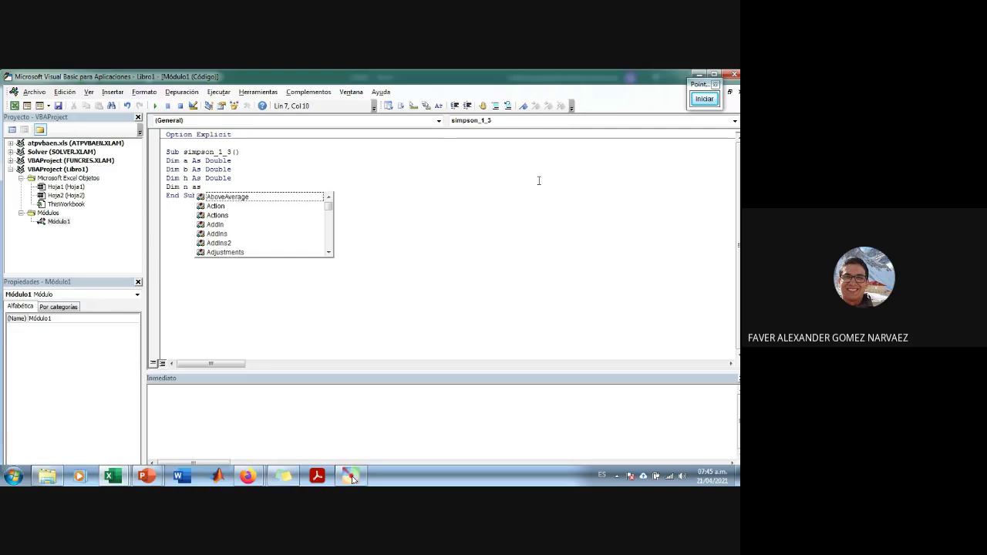
text(integ)
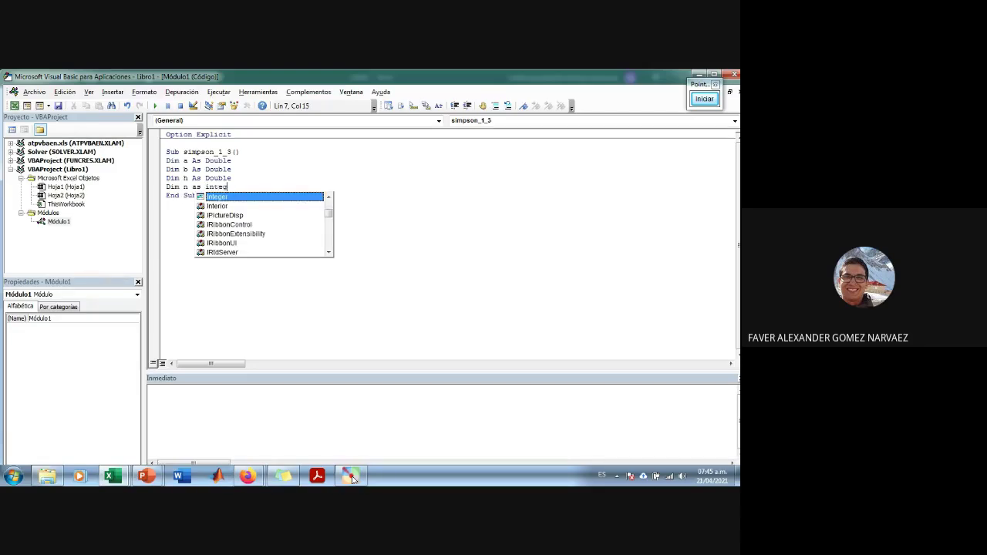
key(Return)
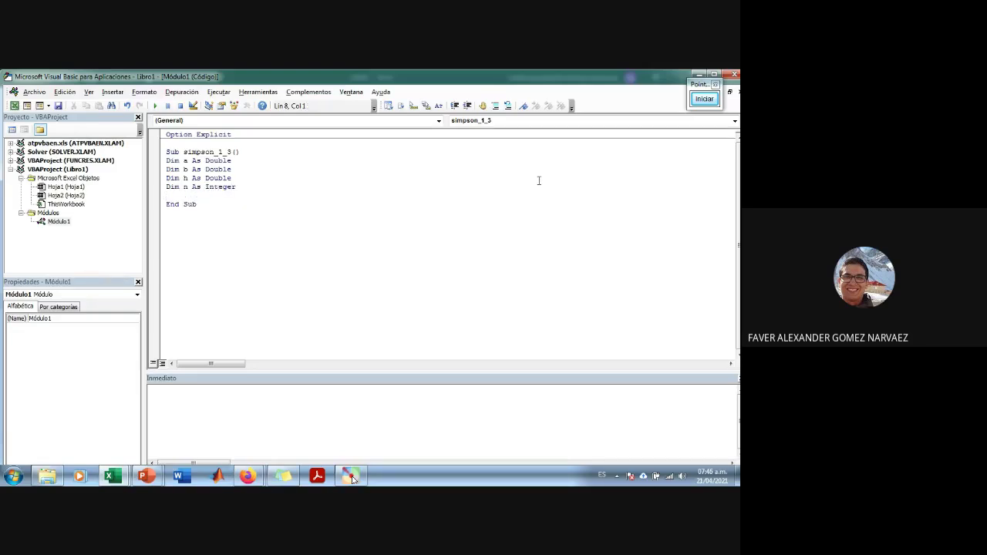
Step: Declare x() as a dynamic array of type Double on the line below n in simpson_1_3
key(Return)
key(Return)
key(Up)
text(Dim x() as )
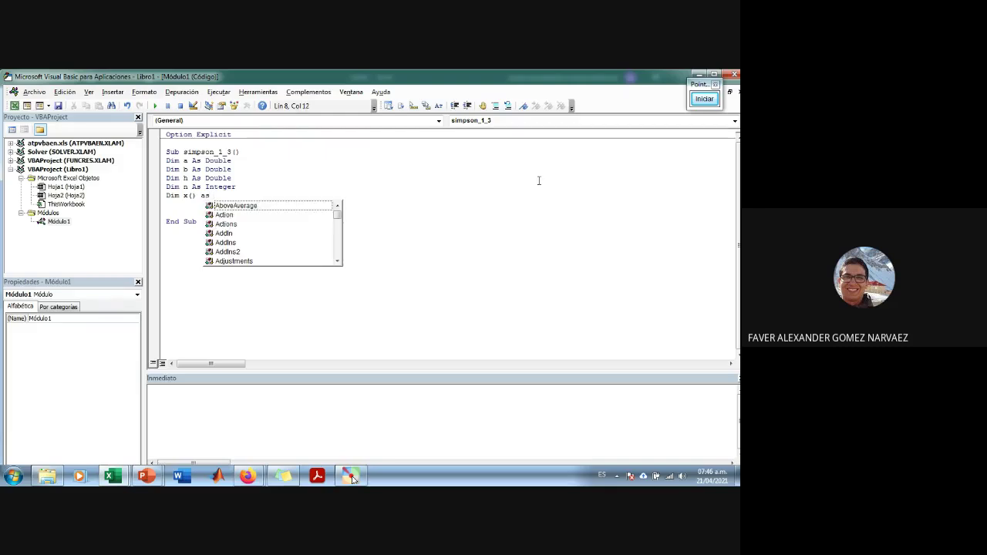
text(double)
key(Return)
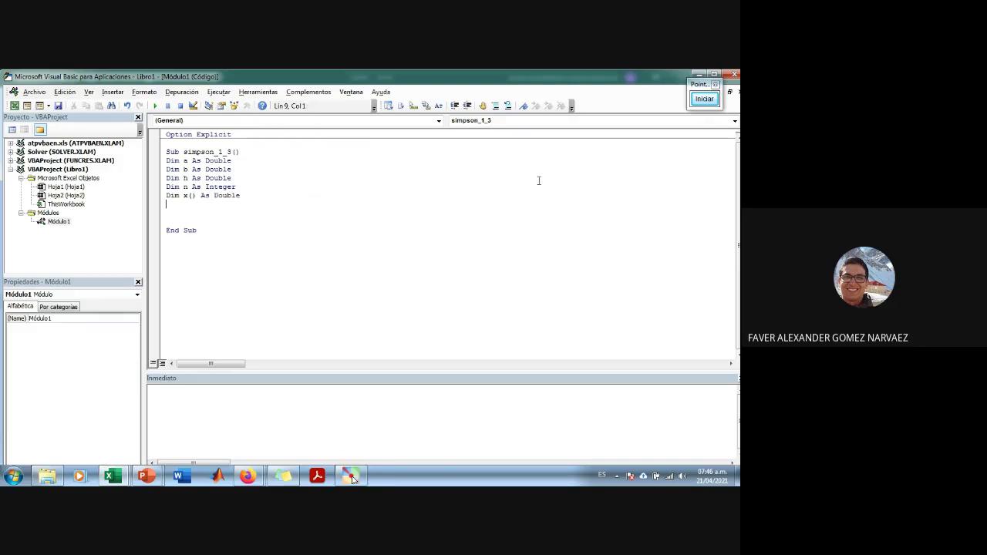
click(711, 100)
scroll(165, 204, up, 4)
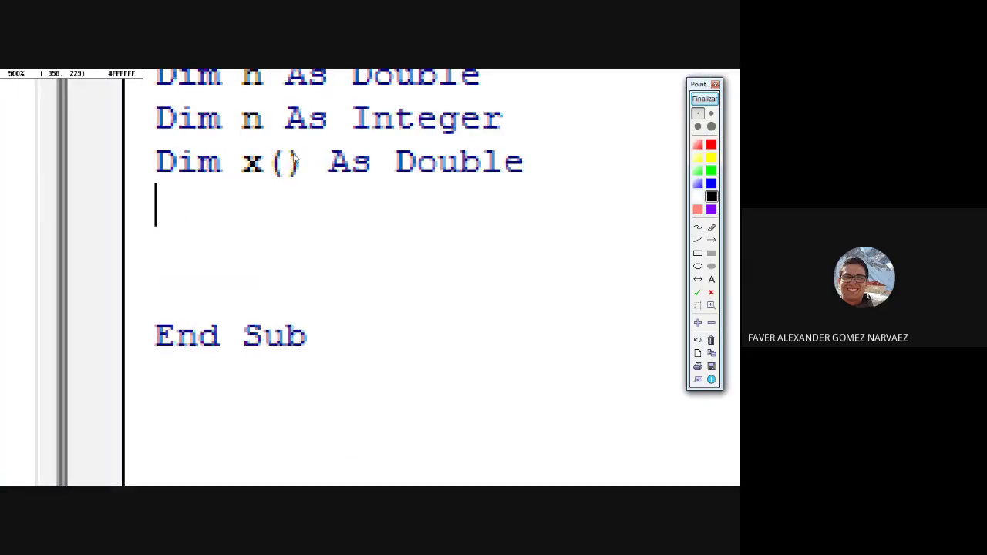
click(703, 99)
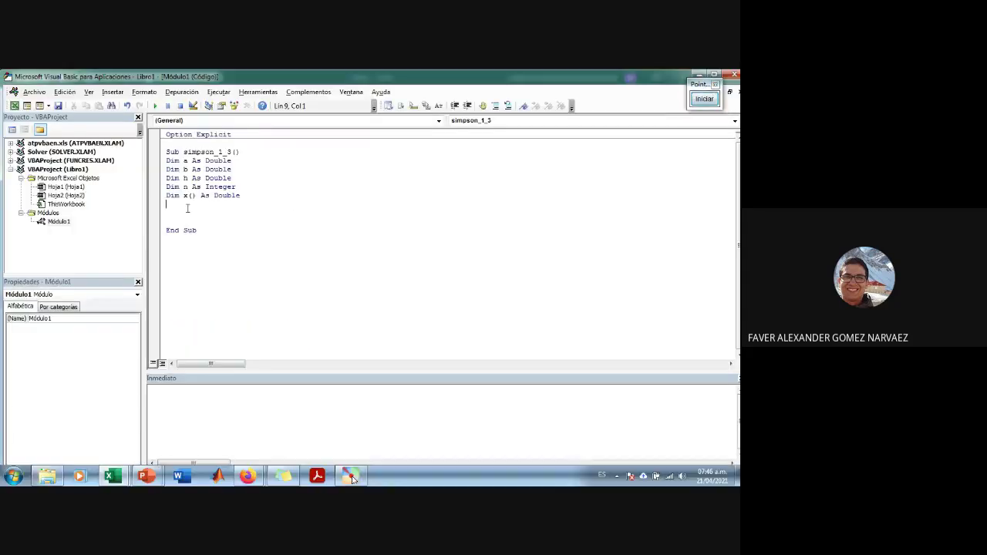
Step: Declare fxi() as a dynamic array of type Double on the line below x()
text(Di)
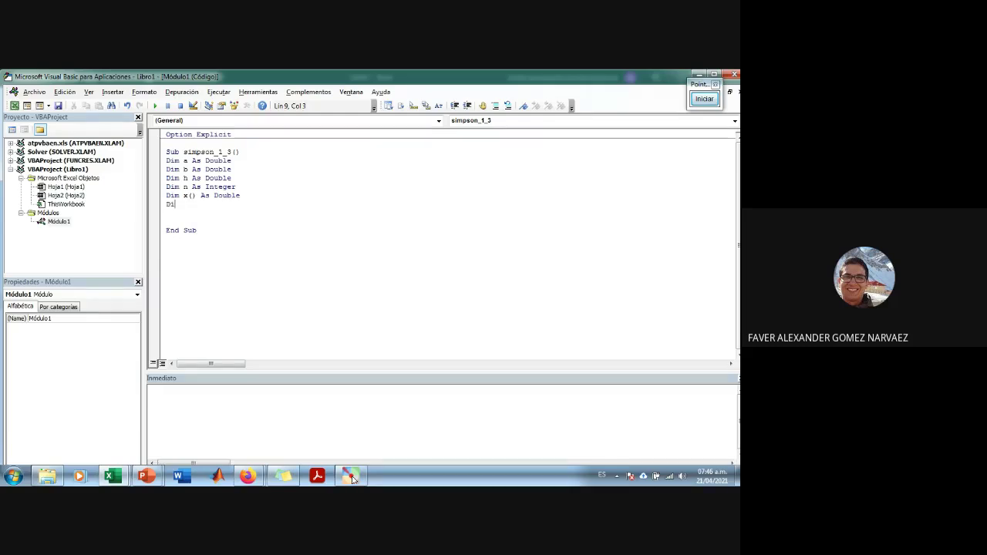
text(m r)
key(BackSpace)
text(r)
text(x1())
text( as )
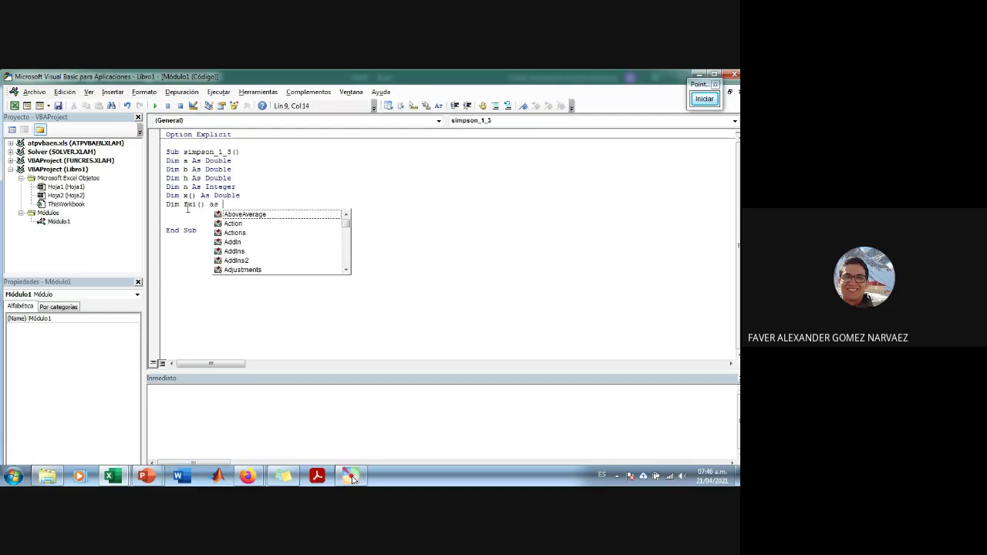
text(doub)
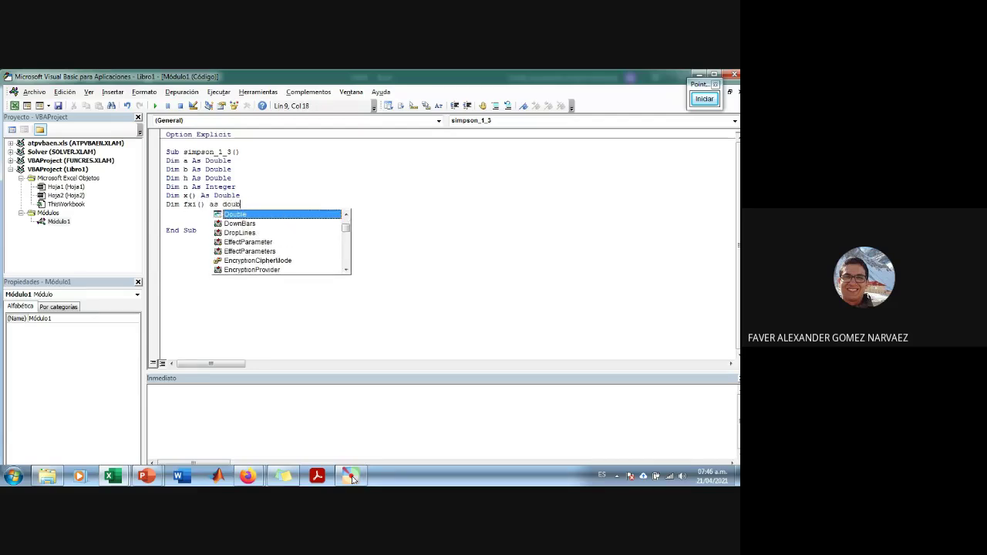
key(Return)
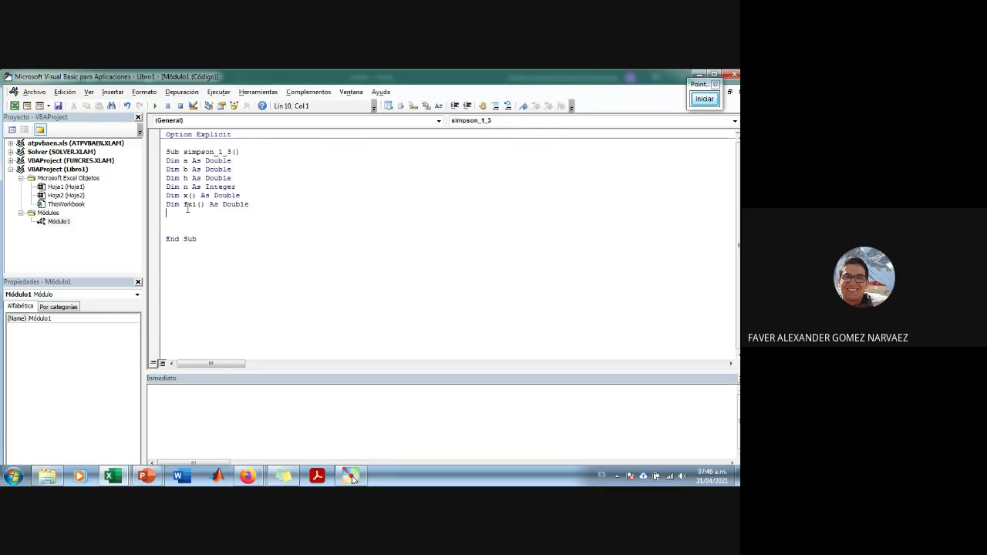
Step: Assign a = 0.1 and b = 3.014 on separate lines below the declarations
key(Return)
text(a = 0.1)
key(Return)
text(b = 3.014)
key(Return)
Step: Check the integration limits in cells C2:C3 of Hoja2 and correct b to 3.041 in the macro
key(alt+F11)
click(175, 218)
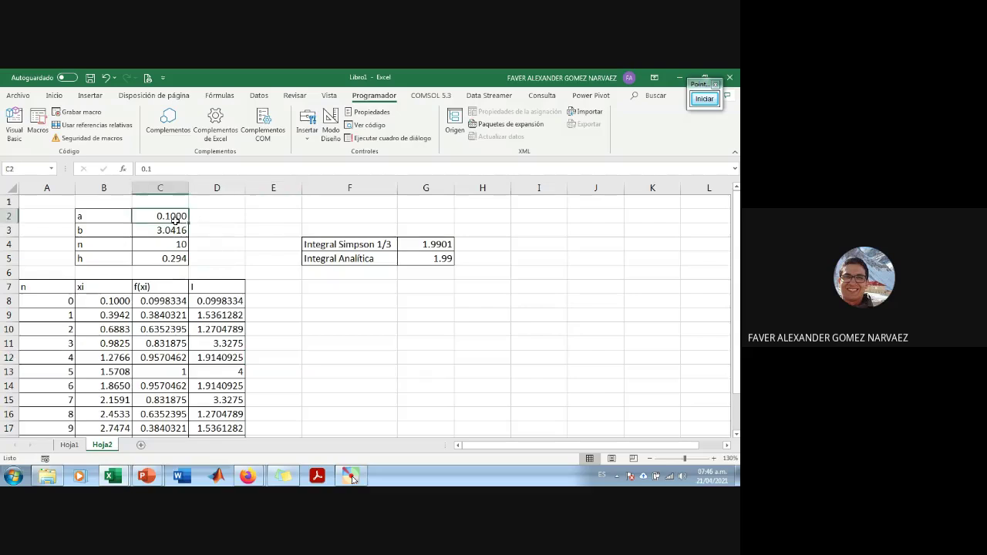
drag(176, 220, 177, 232)
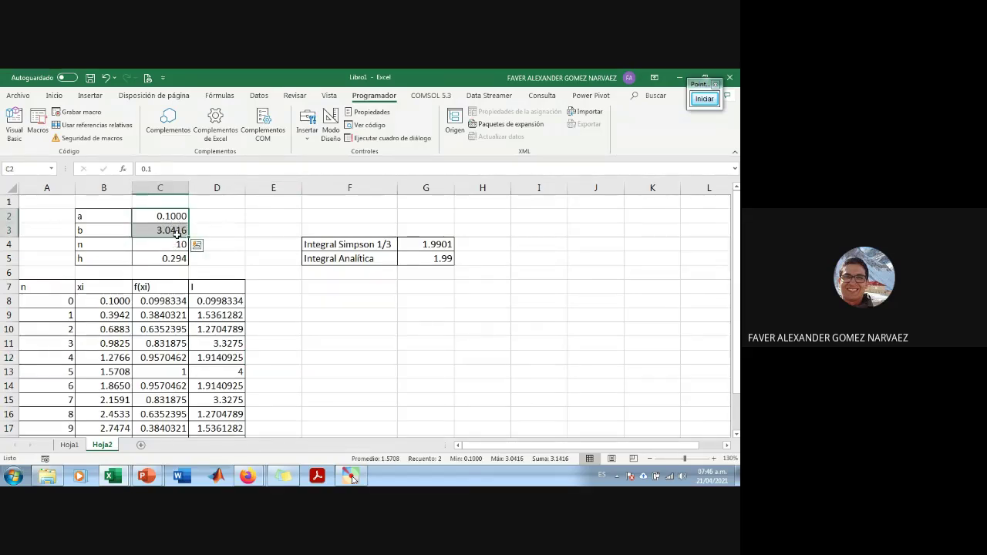
key(alt+F11)
click(216, 232)
key(BackSpace)
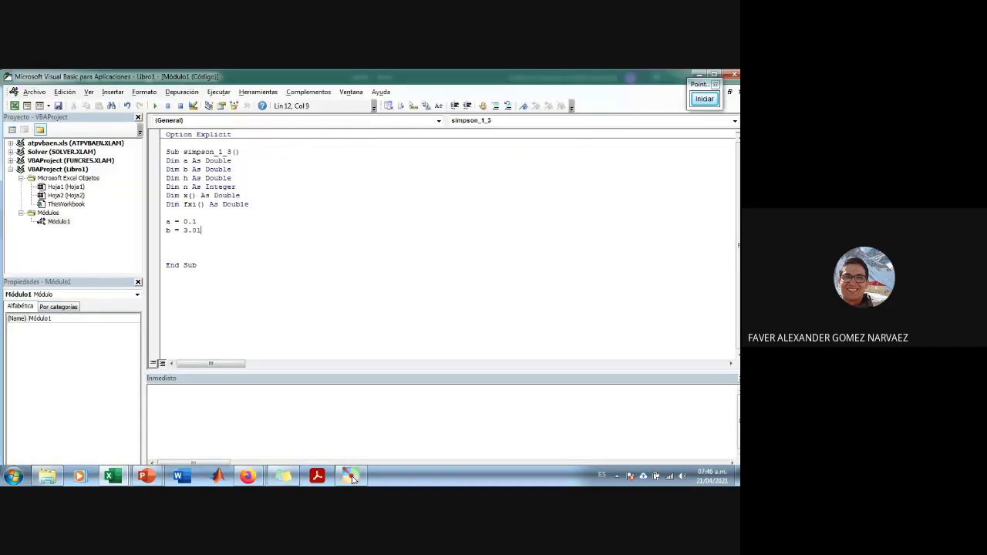
key(BackSpace)
text(41)
Step: Assign n = 4 on the line below b
key(Return)
text(n = 4)
key(Return)
Step: Add the statement ReDim x(n) below the value assignments, leaving a blank line between them
drag(184, 197, 205, 204)
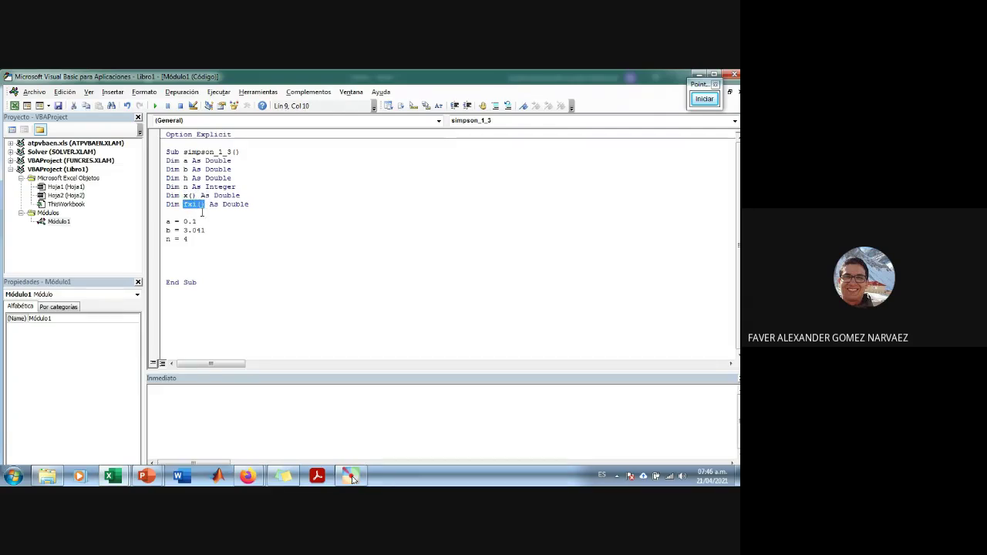
click(183, 255)
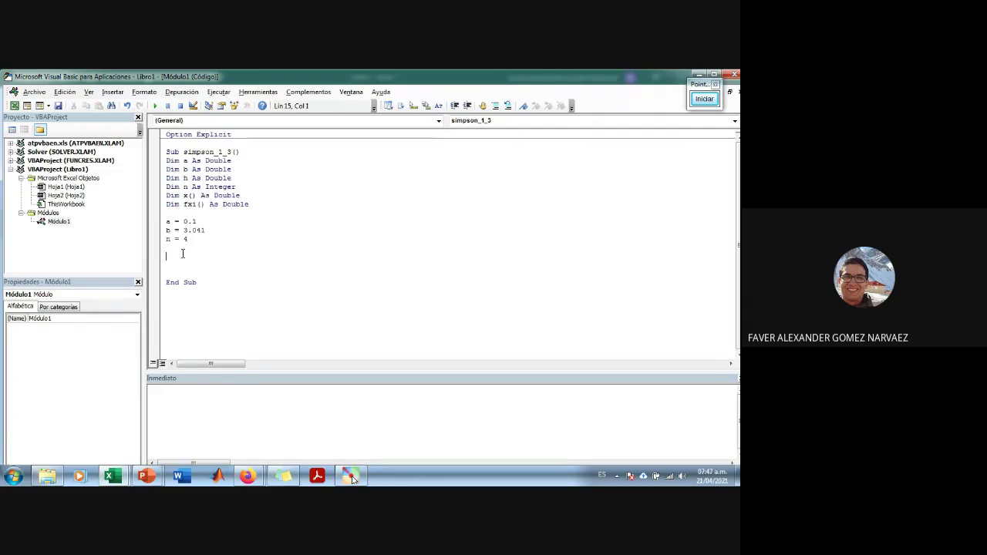
text(redim x())
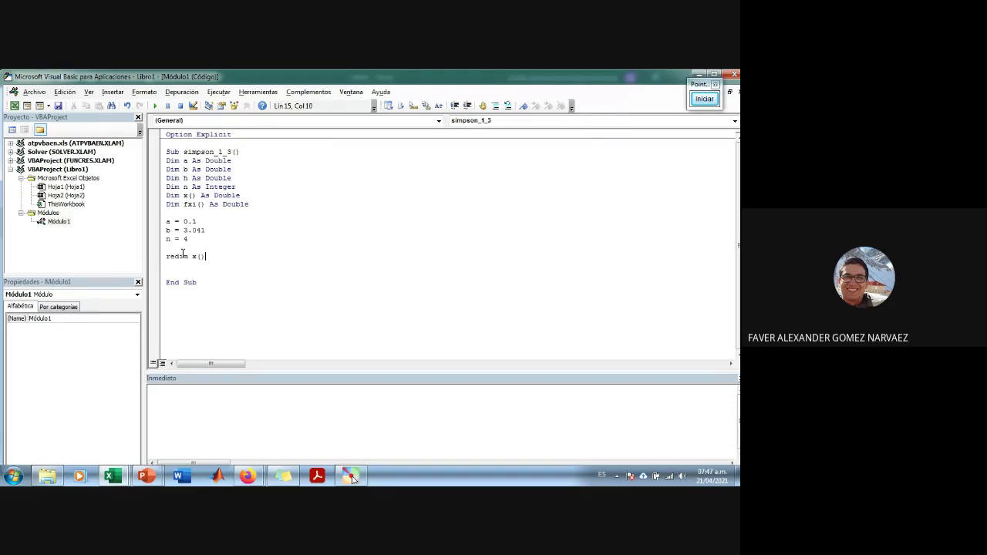
key(Left)
text(n)
key(Right)
key(Return)
Step: Rename the array fxi to fx in its declaration and add ReDim fx(n) below ReDim x(n)
text(redim)
text( x)
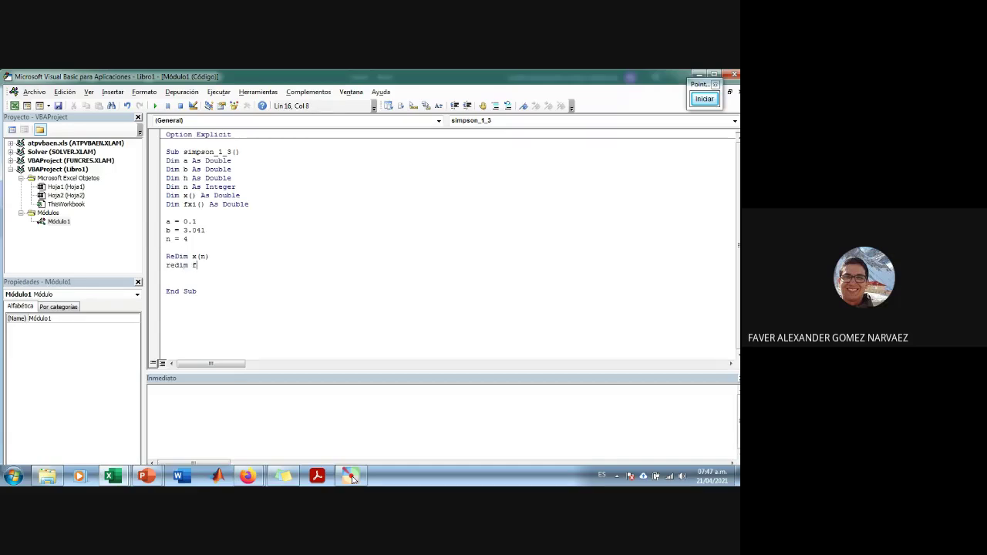
click(182, 254)
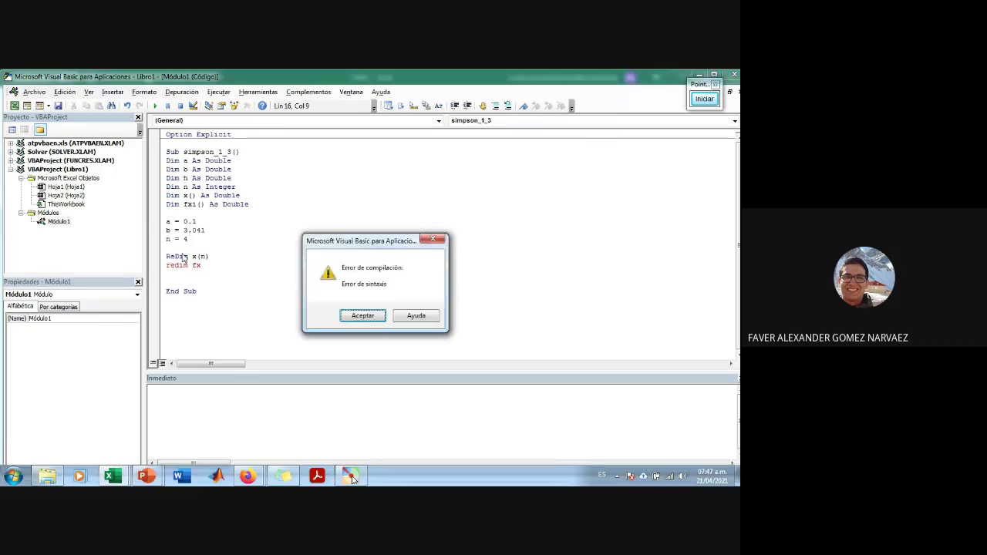
click(380, 317)
click(198, 205)
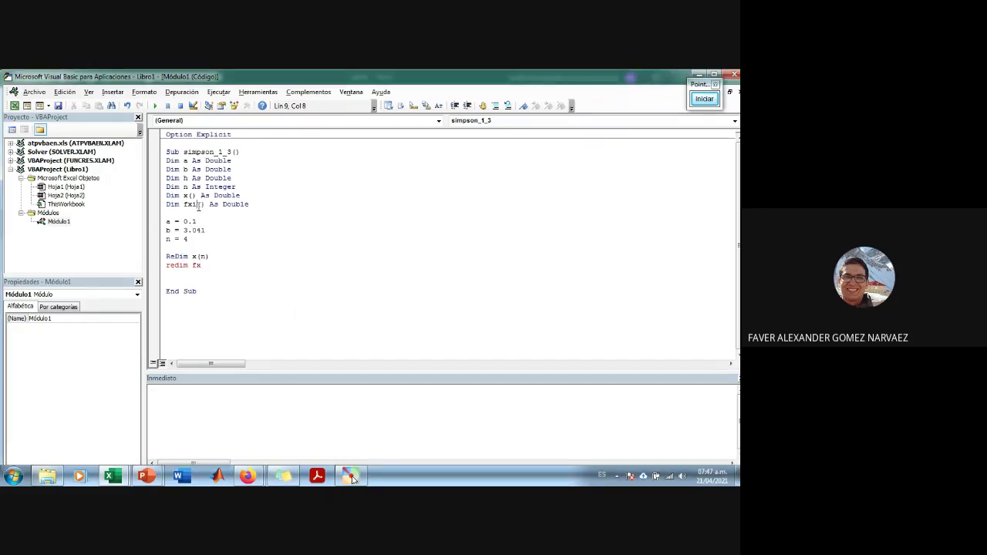
key(BackSpace)
click(211, 266)
text(())
text(n)
key(End)
key(Return)
Step: Examine the ReDim statements alongside the declaration of x() and the assignment of n
click(704, 98)
scroll(192, 212, up, 4)
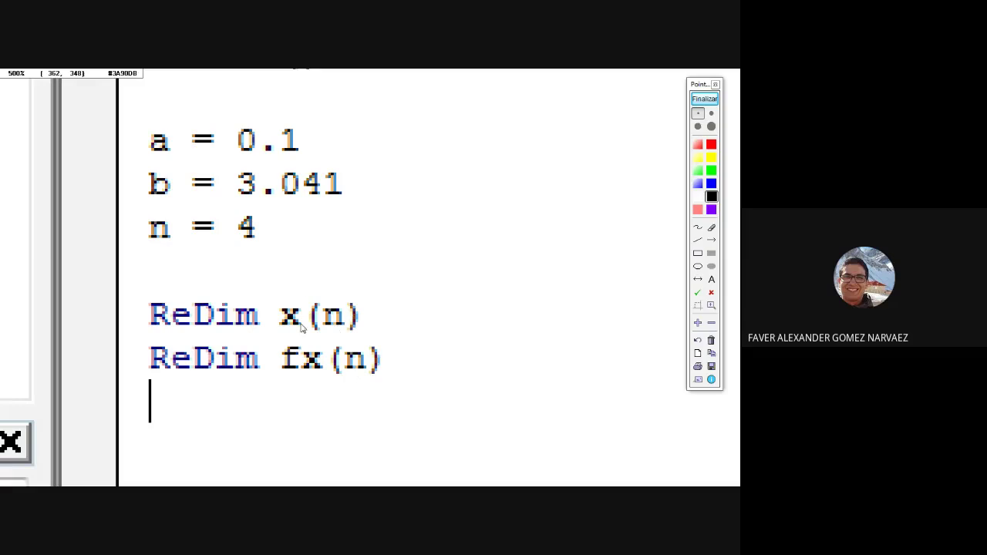
click(704, 99)
drag(221, 258, 192, 258)
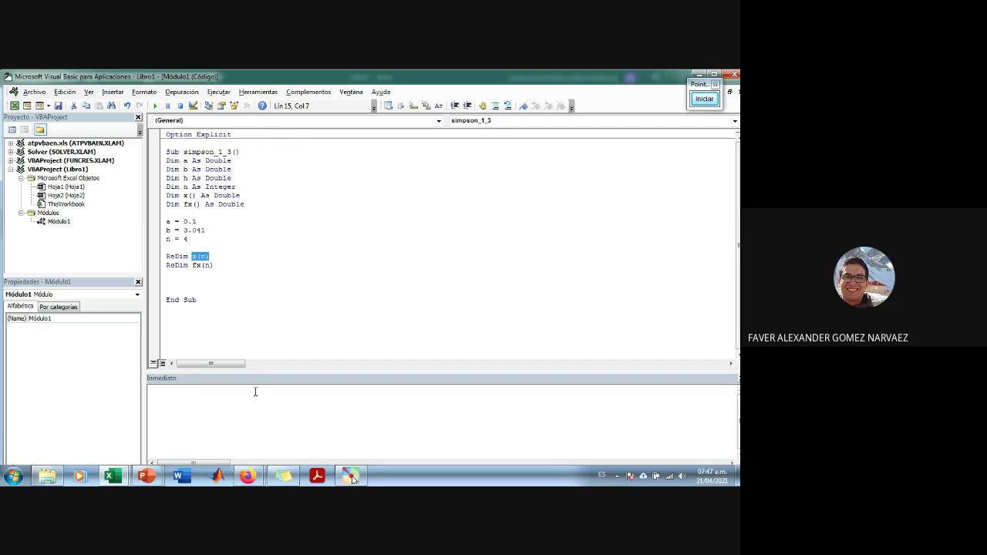
click(235, 284)
drag(214, 258, 192, 257)
click(206, 259)
drag(213, 256, 192, 256)
click(213, 255)
drag(257, 189, 210, 195)
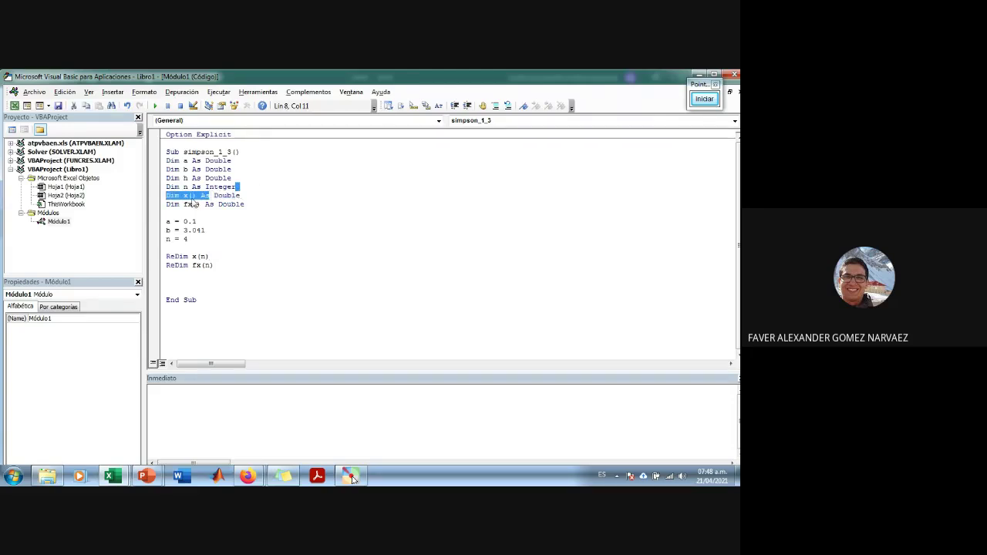
click(192, 195)
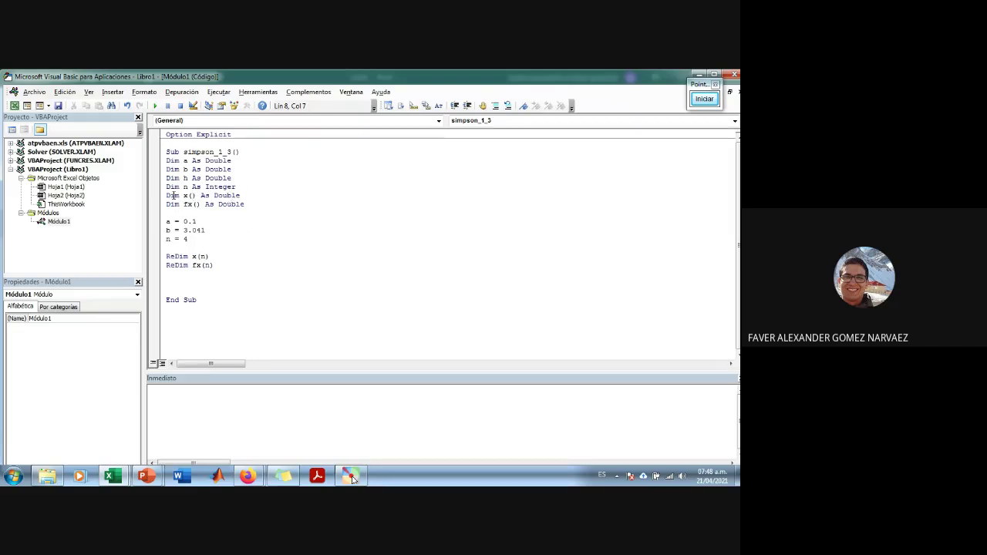
drag(169, 195, 257, 194)
click(254, 211)
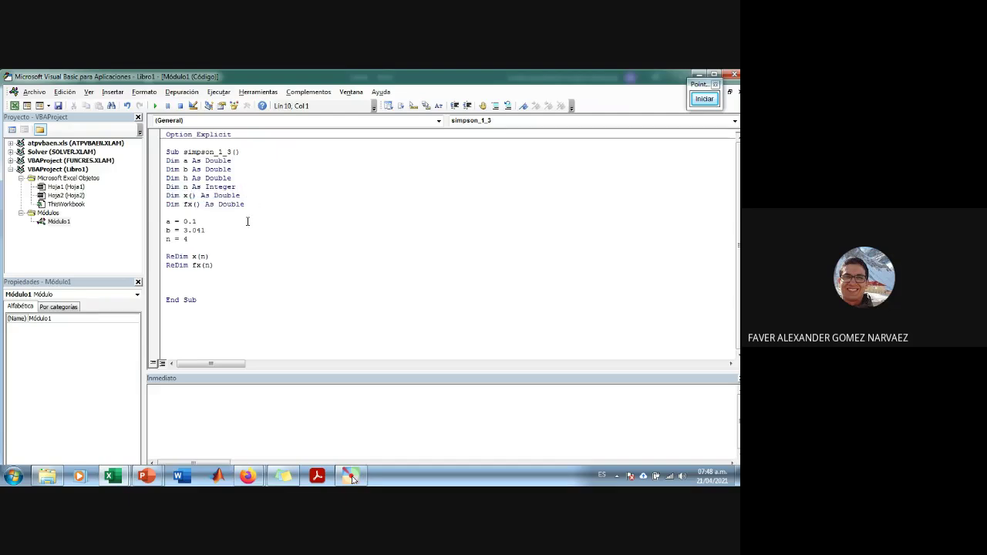
drag(220, 258, 195, 257)
drag(240, 196, 166, 196)
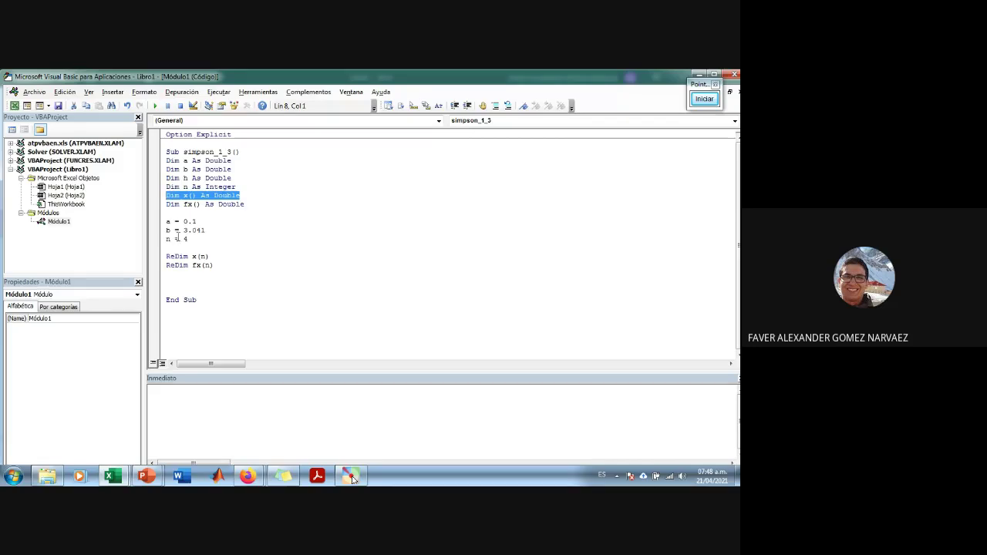
drag(189, 239, 156, 248)
key(Down)
key(Down)
key(Down)
key(Down)
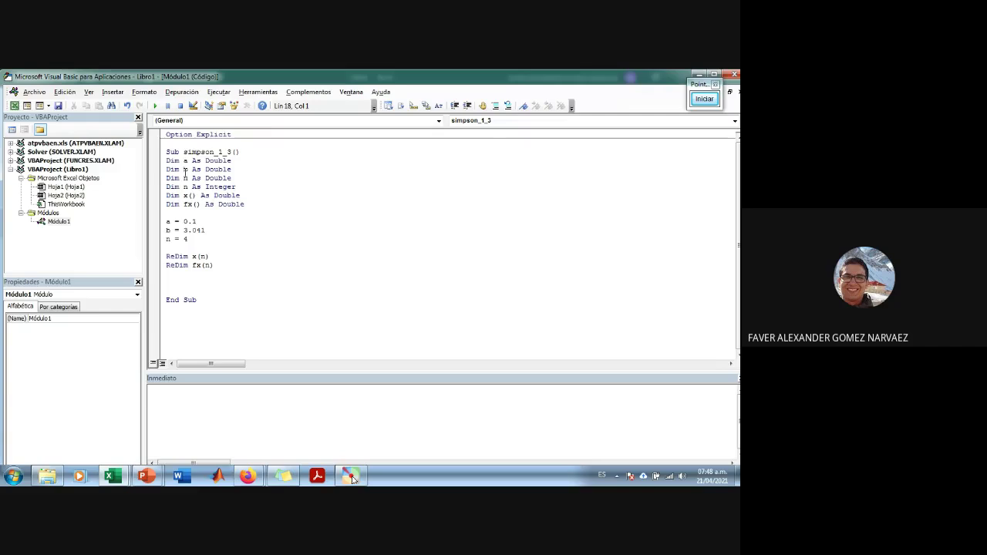
Step: Add the statement Option Base 1 below Option Explicit and look at it enlarged
click(180, 145)
text(option Base 1)
key(Return)
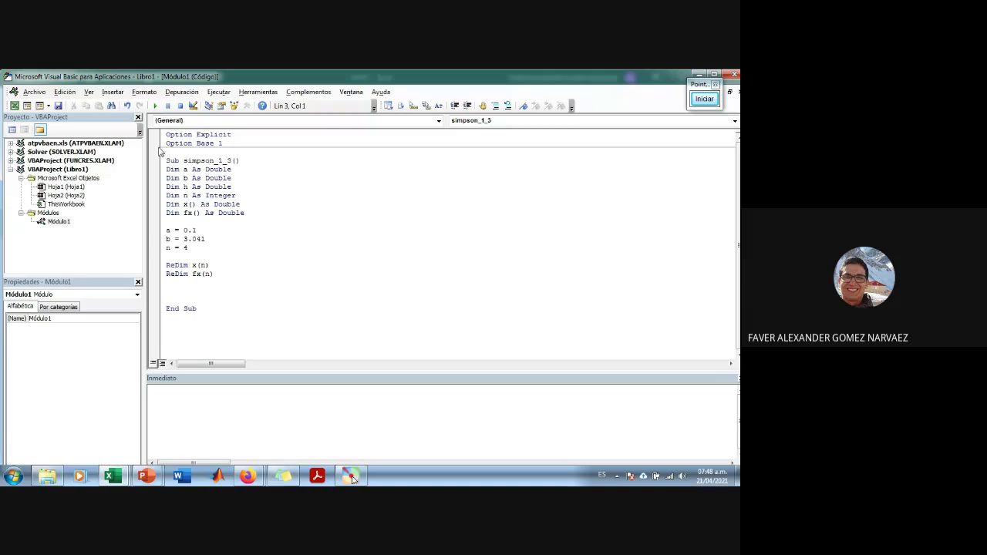
drag(231, 144, 165, 144)
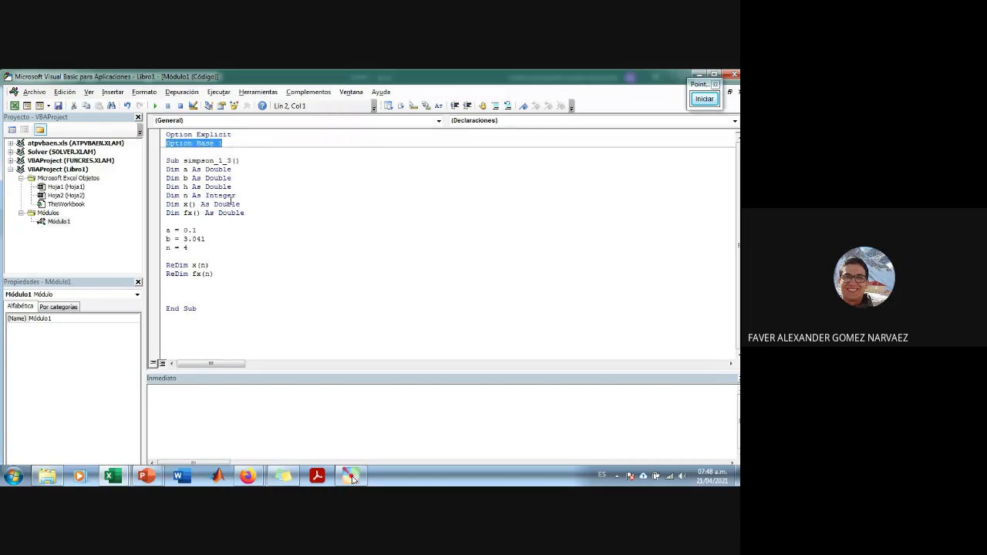
click(289, 254)
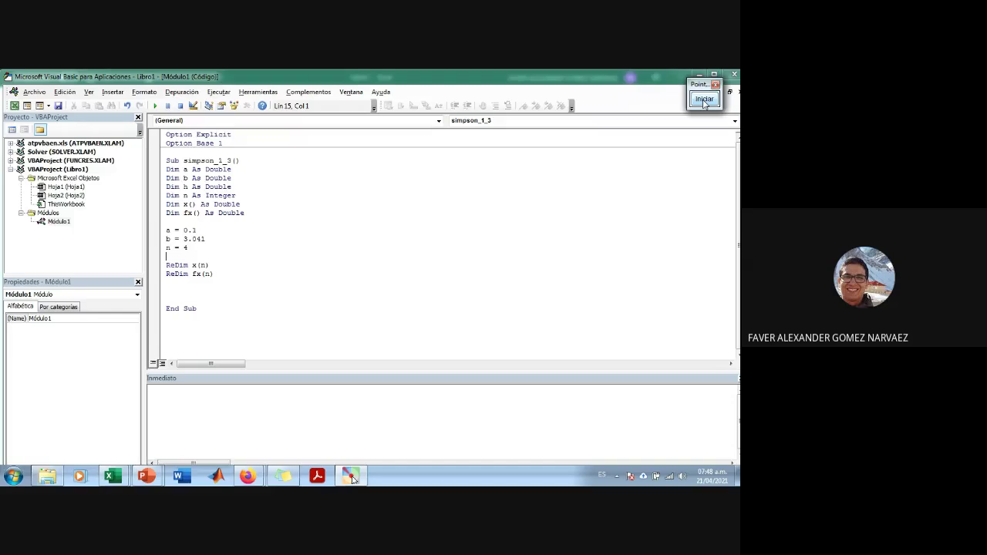
click(703, 100)
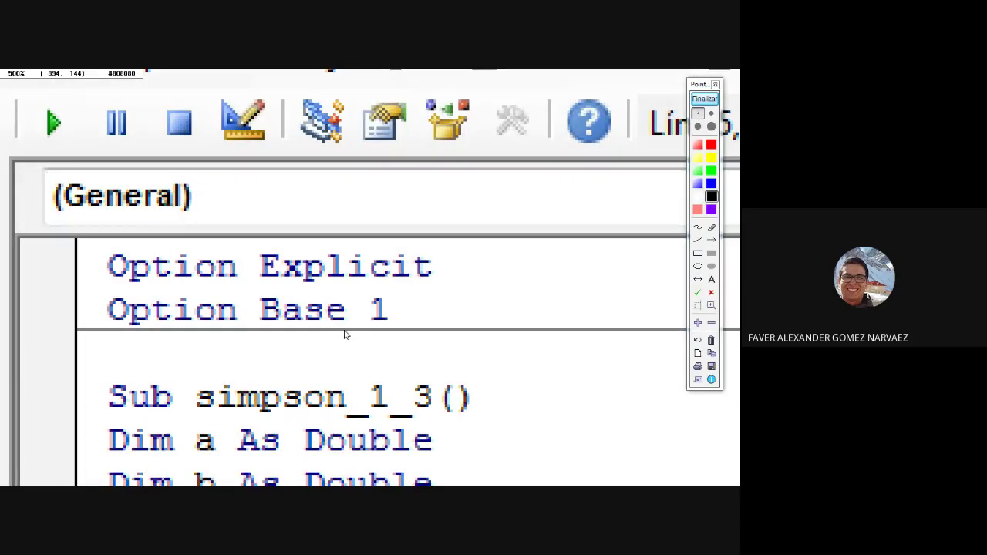
click(703, 99)
Step: Remove the Option Base 1 line from the top of the module
click(235, 143)
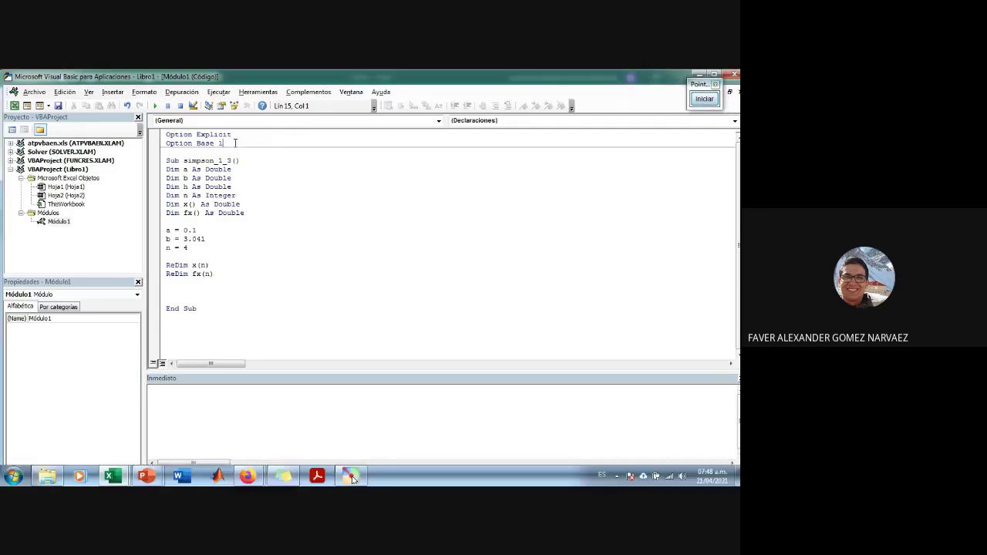
key(shift+Home)
key(BackSpace)
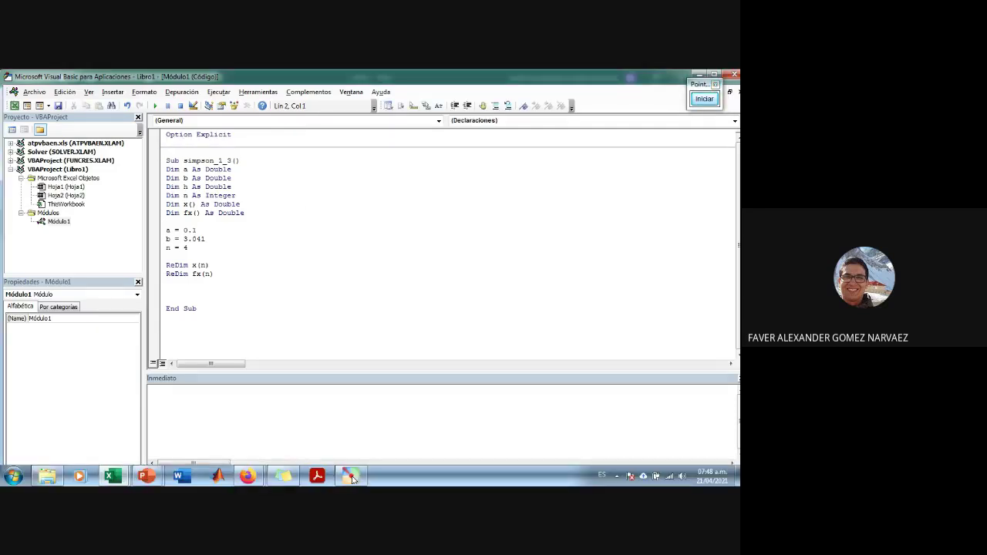
key(Delete)
Step: Examine the index column n of the Simpson table on Hoja2, starting at cell A8, and return to the code
click(220, 266)
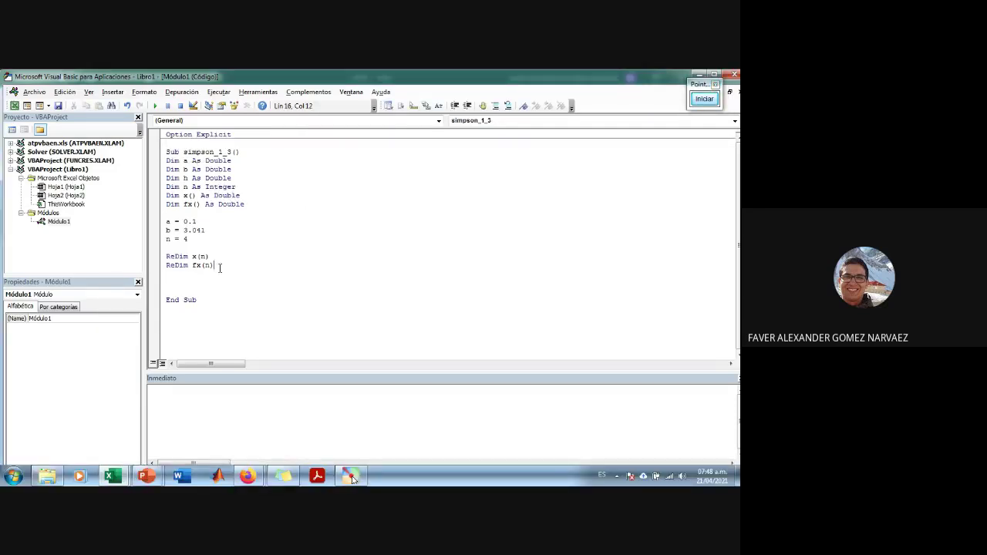
click(205, 279)
key(alt+F11)
click(311, 316)
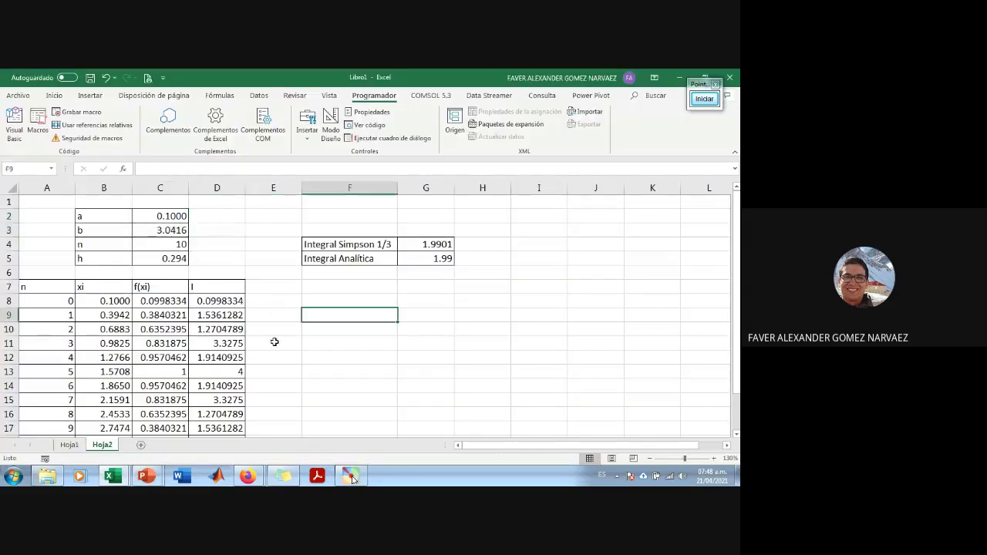
click(70, 302)
scroll(80, 374, down, 1)
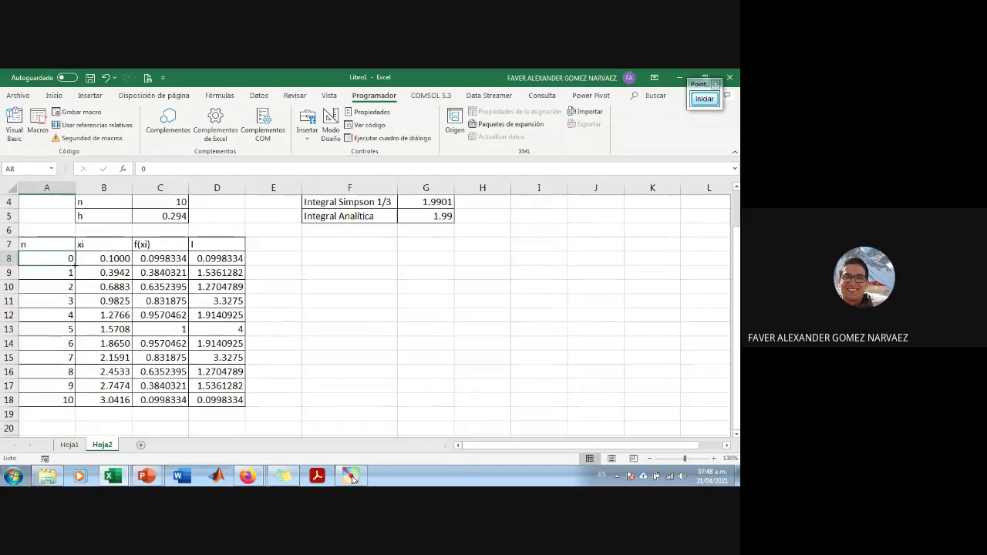
click(11, 258)
key(alt+Tab)
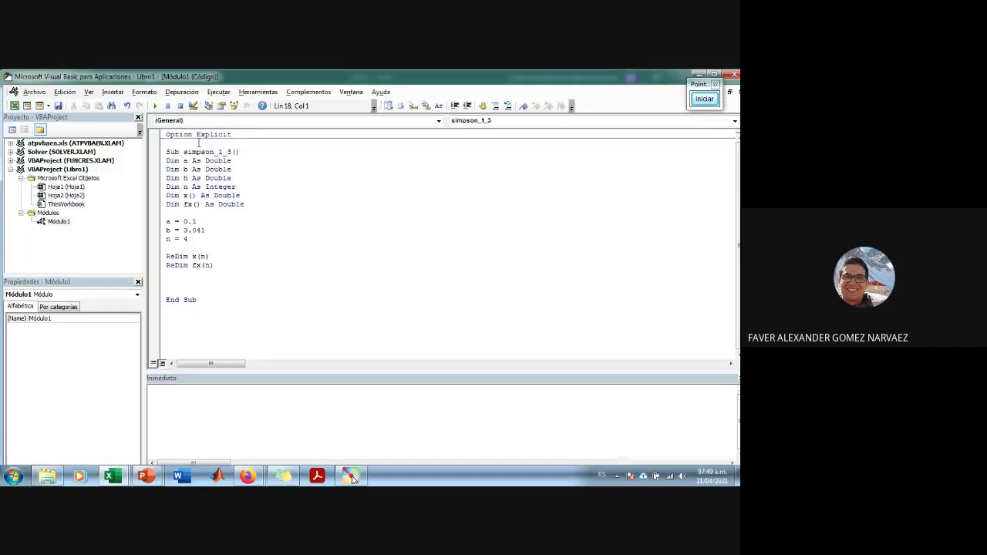
Step: Write the array element x(0) on an empty line below the ReDim statements
drag(216, 257, 194, 262)
click(223, 259)
text(x())
text(0)
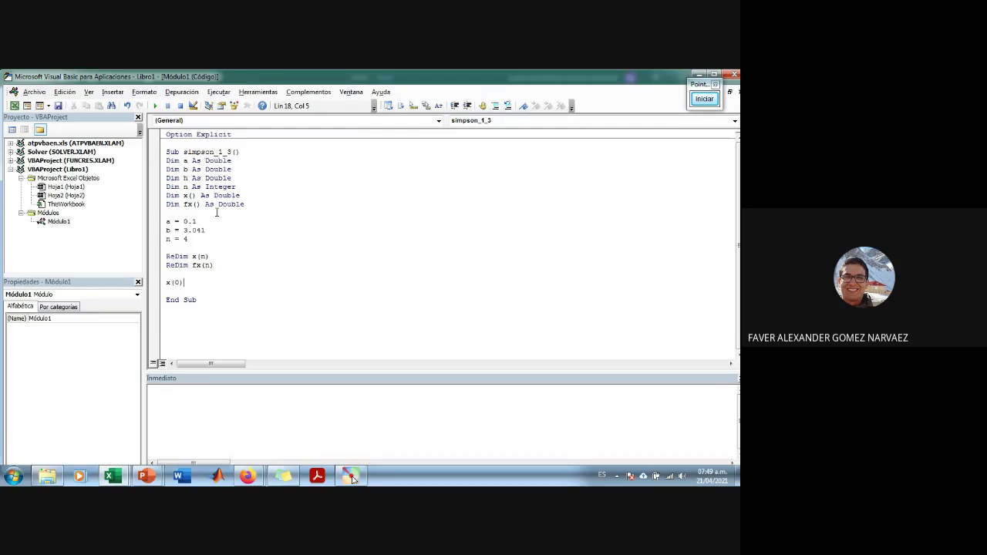
Step: Insert the statement Option Base 1 directly below Option Explicit
click(185, 144)
text(option base 1)
key(Return)
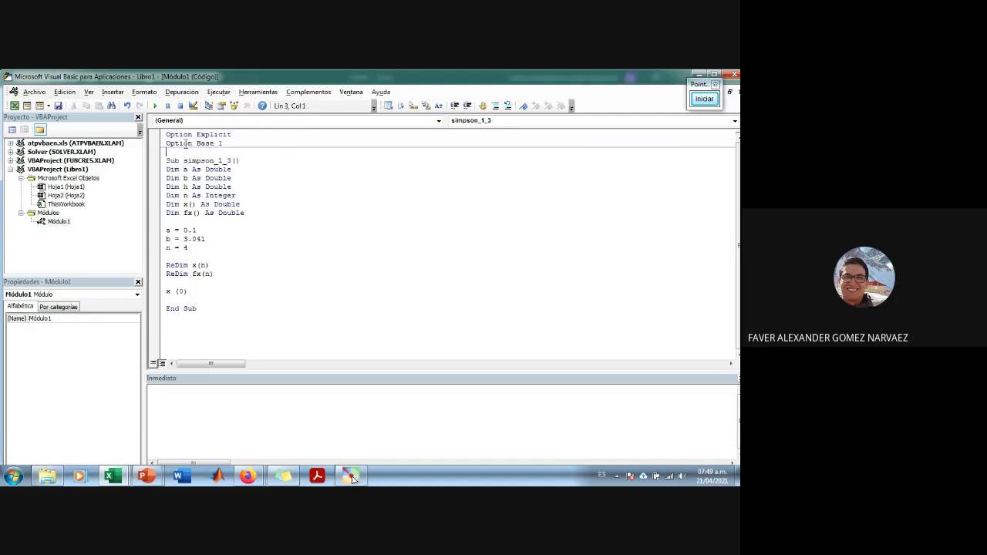
Step: Delete the Option Base 1 statement and the x(0) line from the module
drag(223, 143, 167, 144)
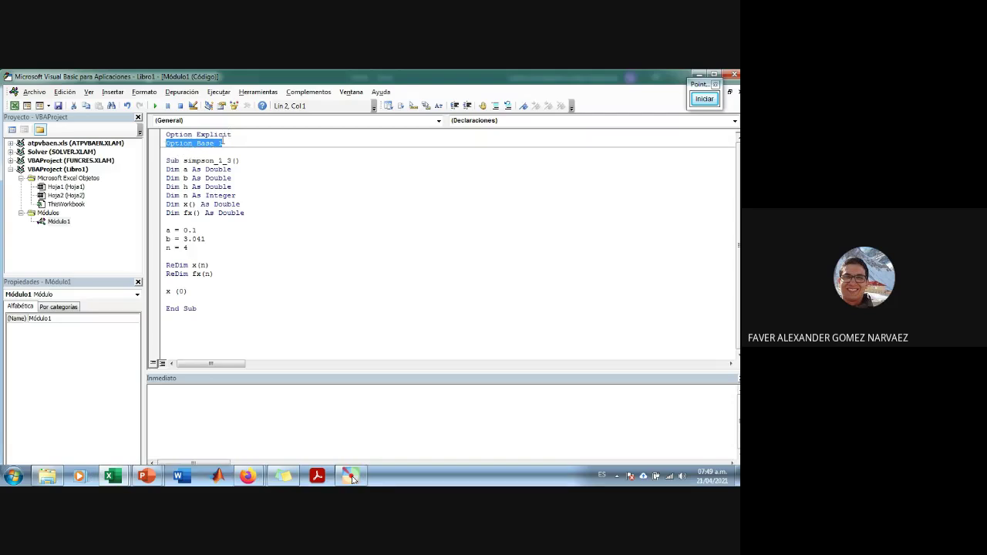
key(Delete)
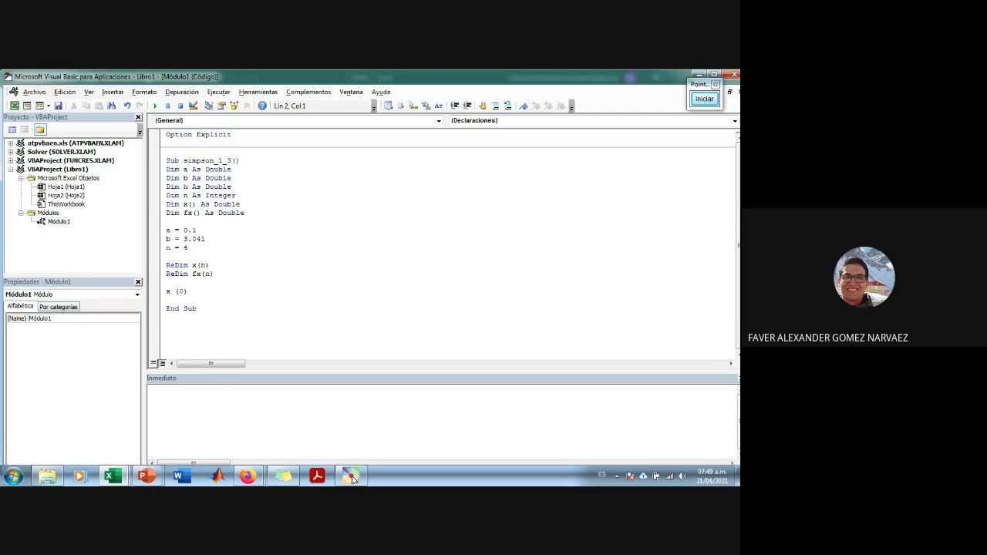
key(Delete)
drag(187, 282, 165, 282)
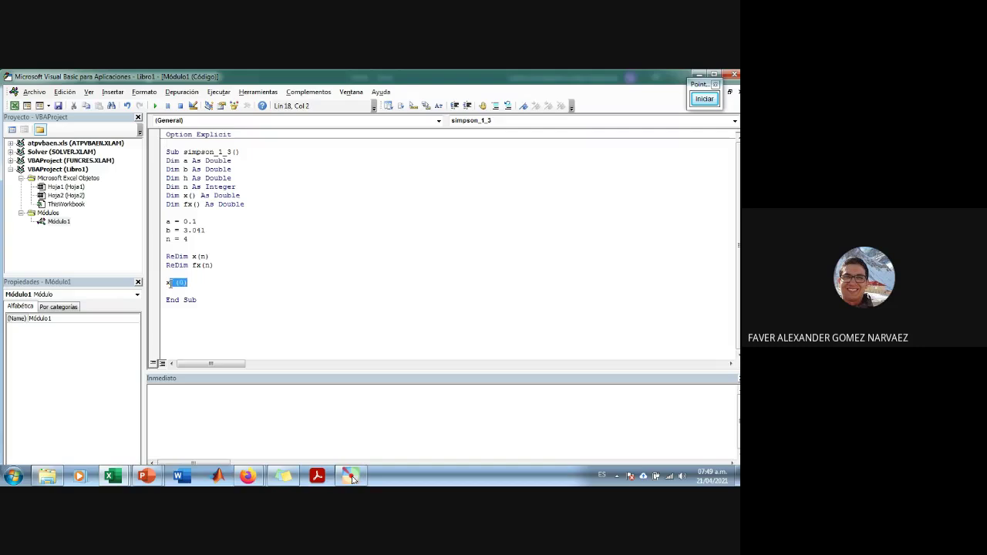
key(Delete)
Step: Look at row 8 of the Simpson table on Hoja2, where index n starts, and return to the code
key(alt+F11)
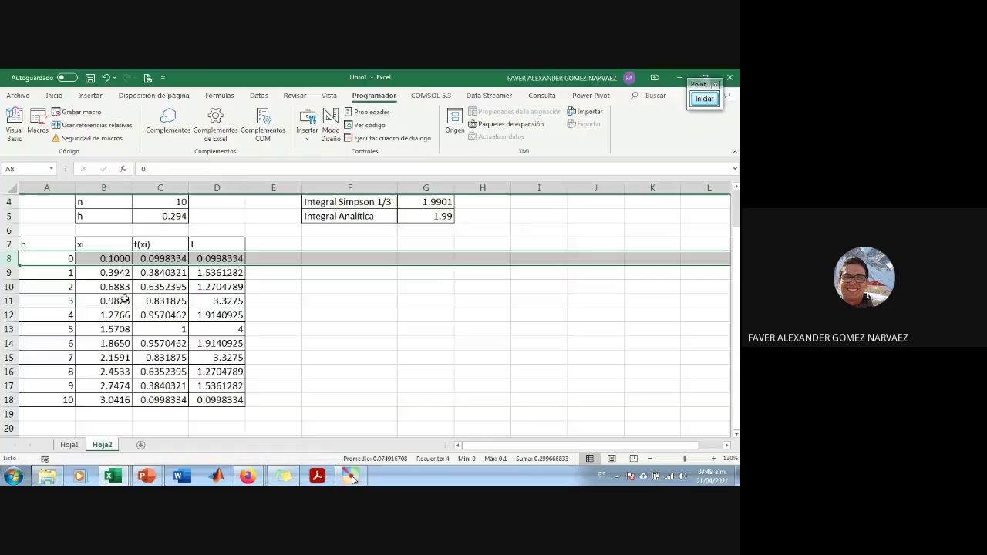
click(471, 334)
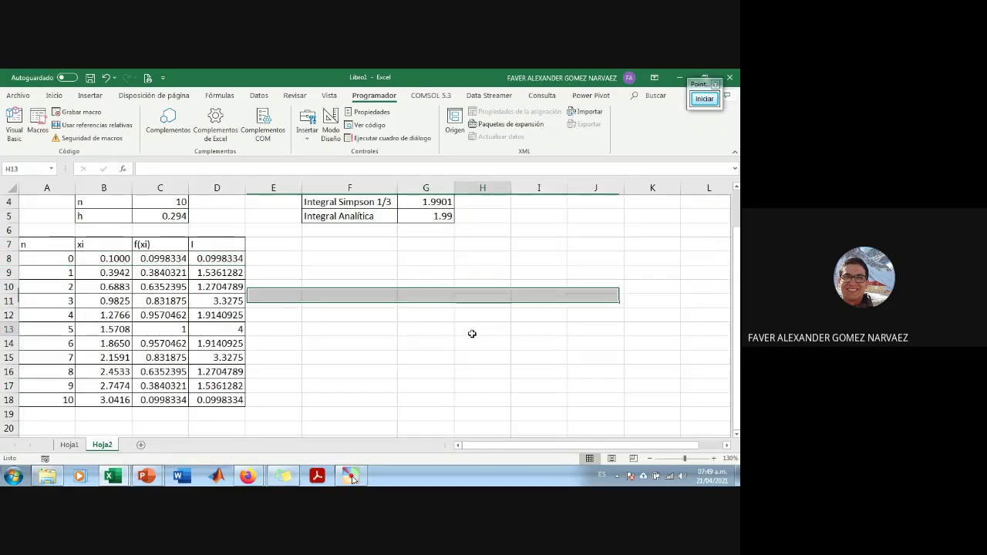
click(2, 260)
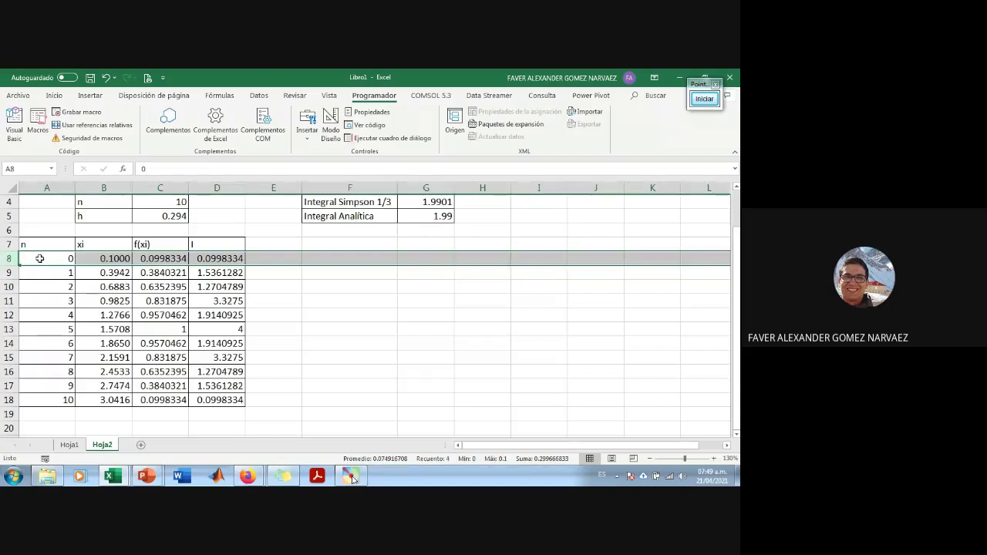
key(alt+Tab)
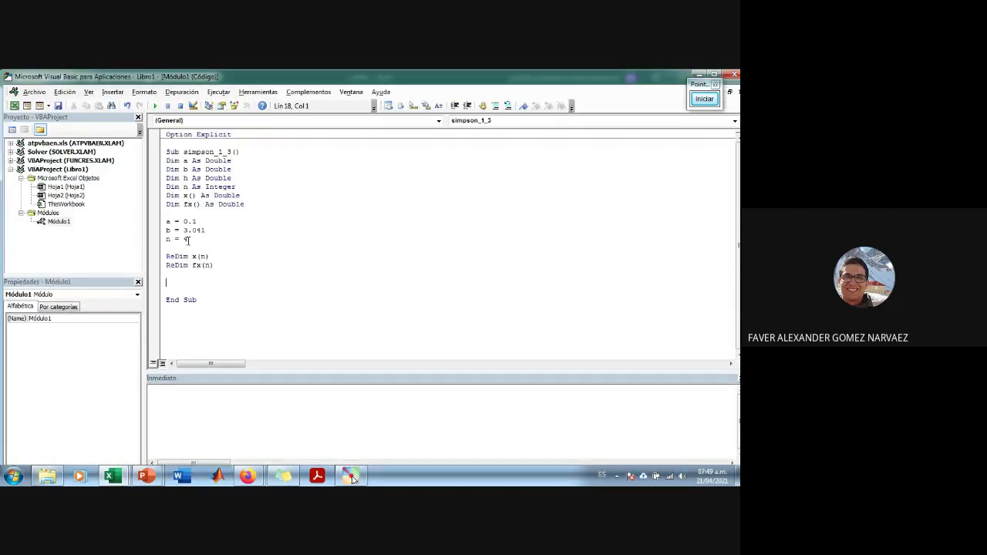
Step: Highlight x(n) in the first ReDim statement and draw an annotation arrow from it across the empty code area
double_click(185, 239)
click(704, 99)
right_click(468, 325)
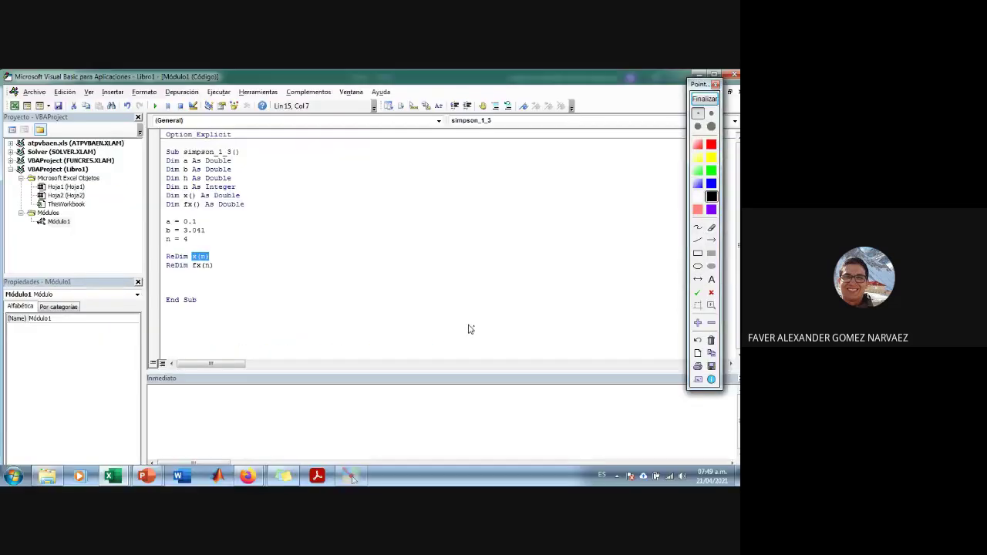
click(712, 240)
drag(218, 254, 277, 254)
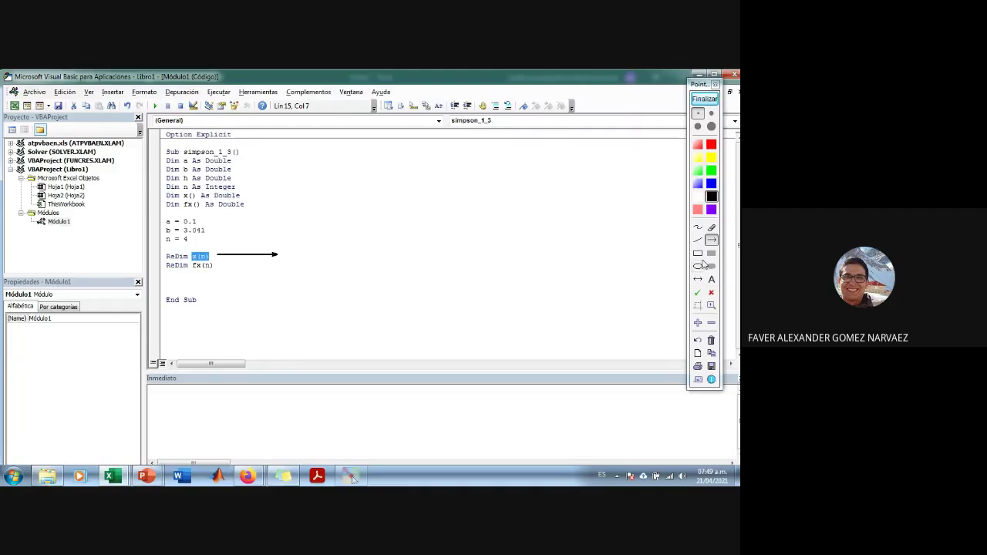
Step: Handwrite the vector X = [x0, x1, x2, x3, x4] beside the arrow and end the screen annotation
click(697, 227)
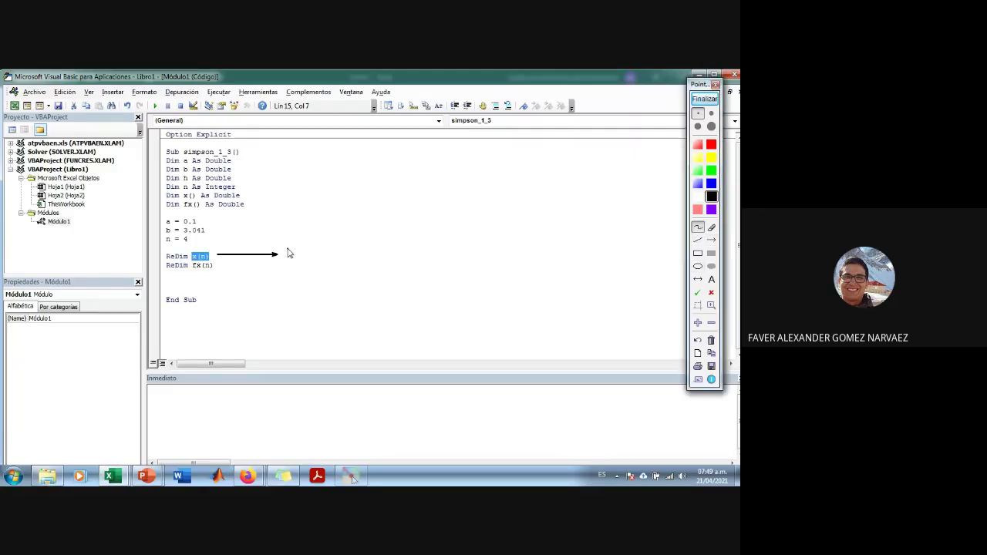
mouse_move(289, 248)
mouse_down()
mouse_move(301, 263)
mouse_move(290, 262)
mouse_up()
mouse_move(303, 252)
mouse_down()
mouse_move(328, 271)
mouse_move(367, 268)
mouse_up()
mouse_move(379, 249)
mouse_down()
mouse_move(389, 261)
mouse_move(381, 263)
mouse_up()
mouse_move(399, 257)
mouse_down()
mouse_move(413, 267)
mouse_move(433, 263)
mouse_up()
mouse_move(434, 249)
mouse_down()
mouse_move(424, 265)
mouse_move(480, 259)
mouse_up()
mouse_move(480, 245)
mouse_down()
mouse_move(470, 261)
mouse_move(502, 266)
mouse_move(537, 254)
mouse_up()
drag(534, 248, 542, 268)
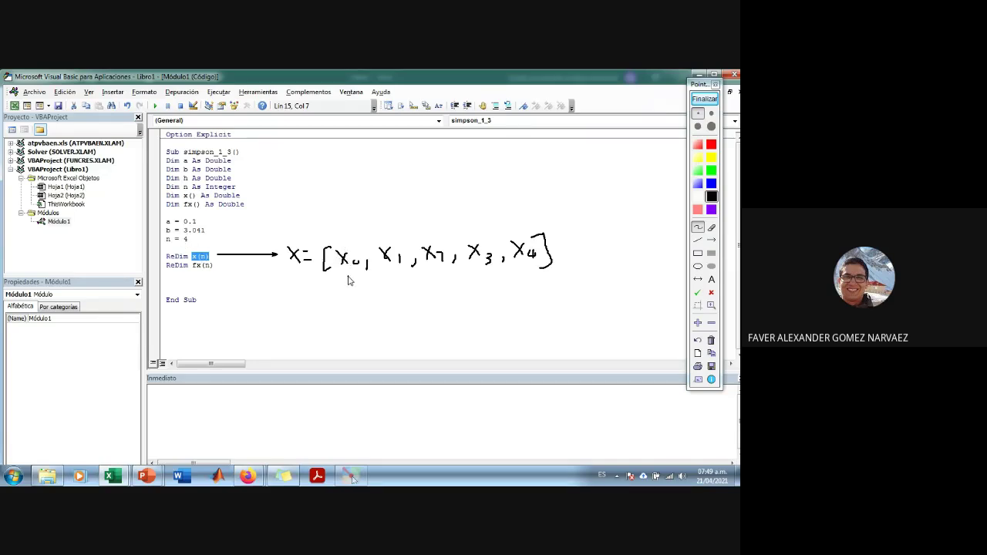
click(704, 98)
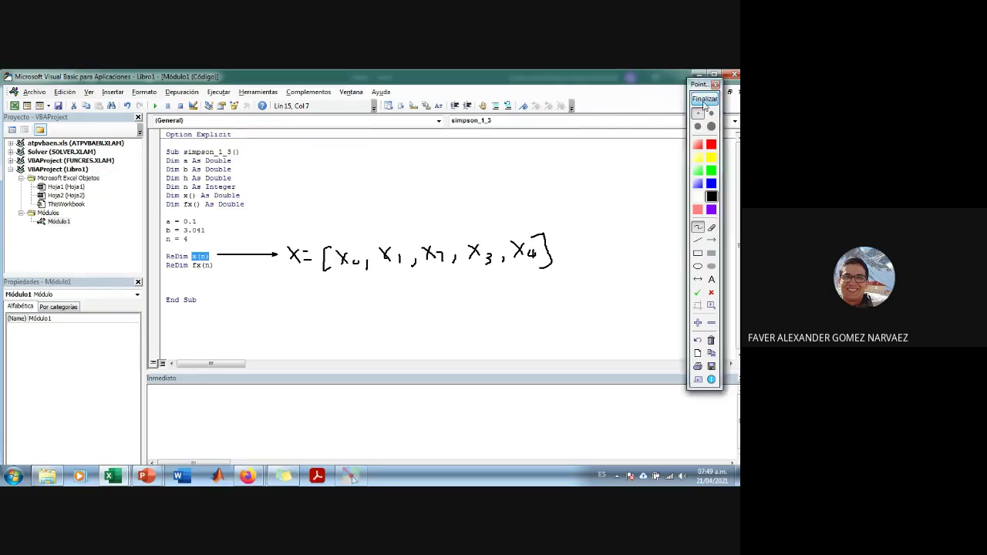
Step: Add the step size assignment h = (b - a) / n below n = 4 and extra blank lines around the ReDim statements
click(204, 277)
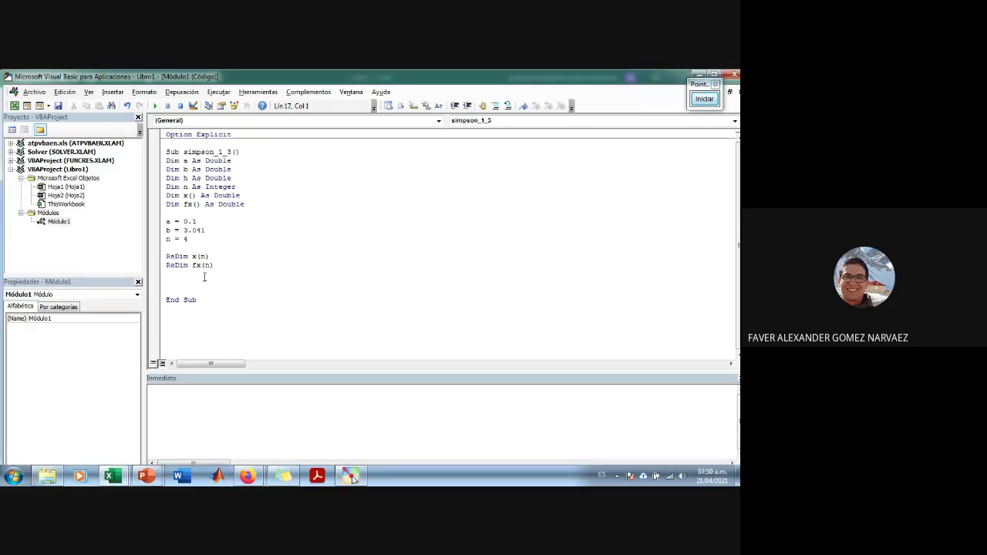
key(Return)
drag(215, 256, 192, 257)
click(196, 280)
key(Return)
text(h=)
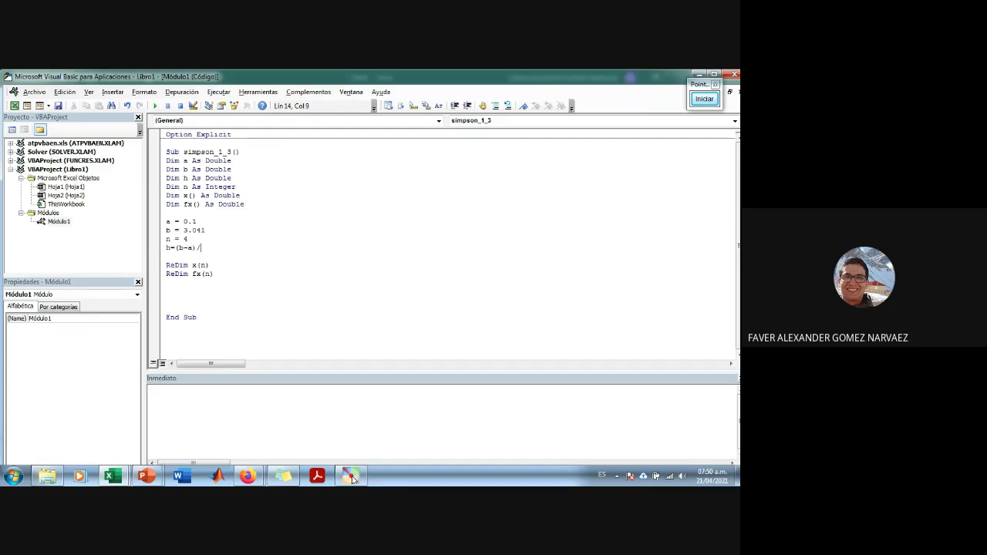
text((b - a) / n)
key(Return)
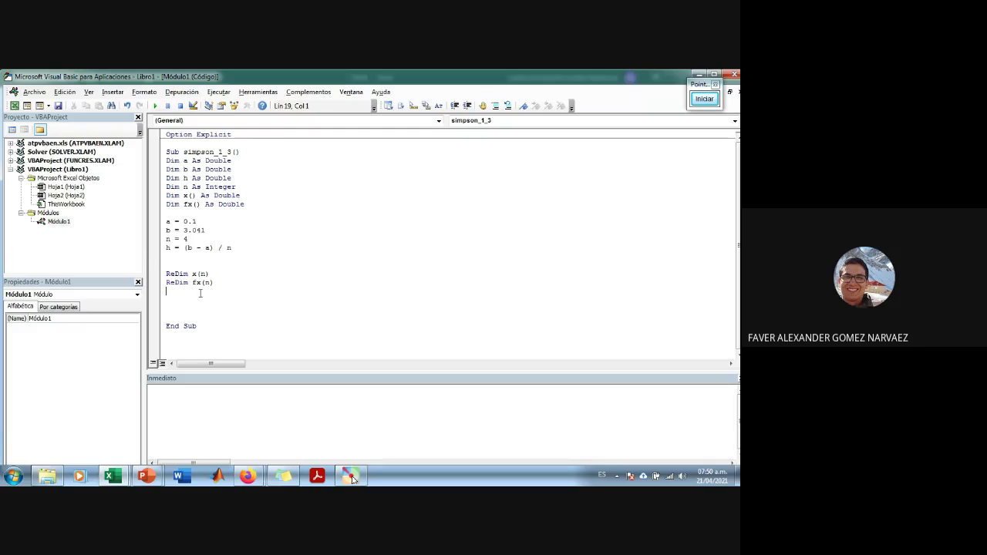
key(Return)
Step: Compare the ReDim statements for x and fx with the xi, f(xi) and I columns of the Simpson table on Hoja2
drag(211, 274, 193, 282)
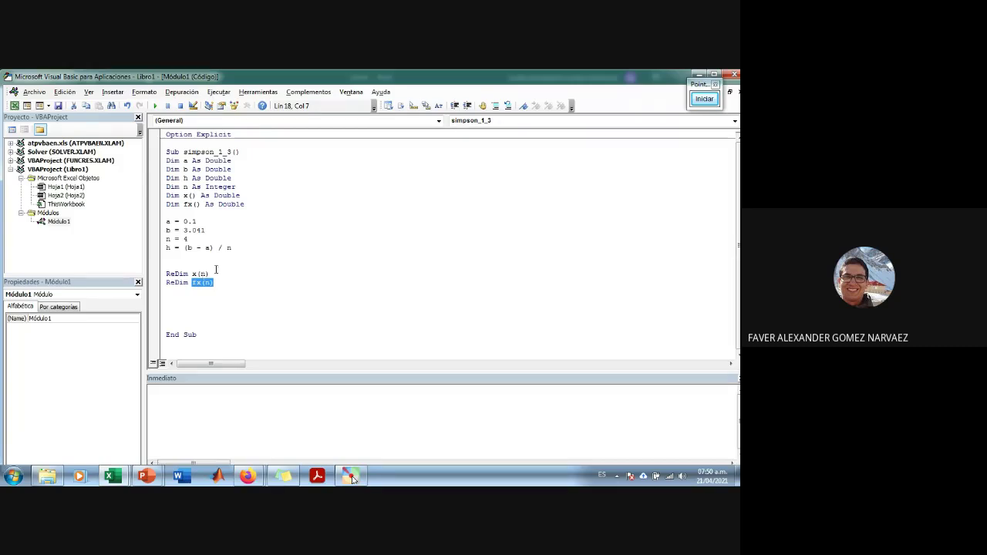
drag(214, 274, 192, 282)
key(alt+Tab)
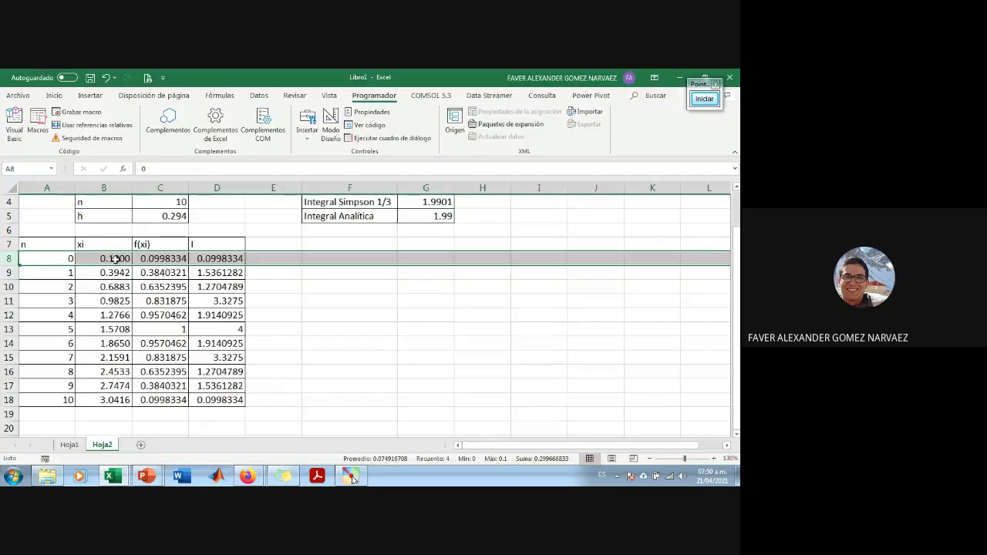
drag(115, 260, 116, 300)
key(ctrl+shift+Down)
drag(167, 258, 166, 399)
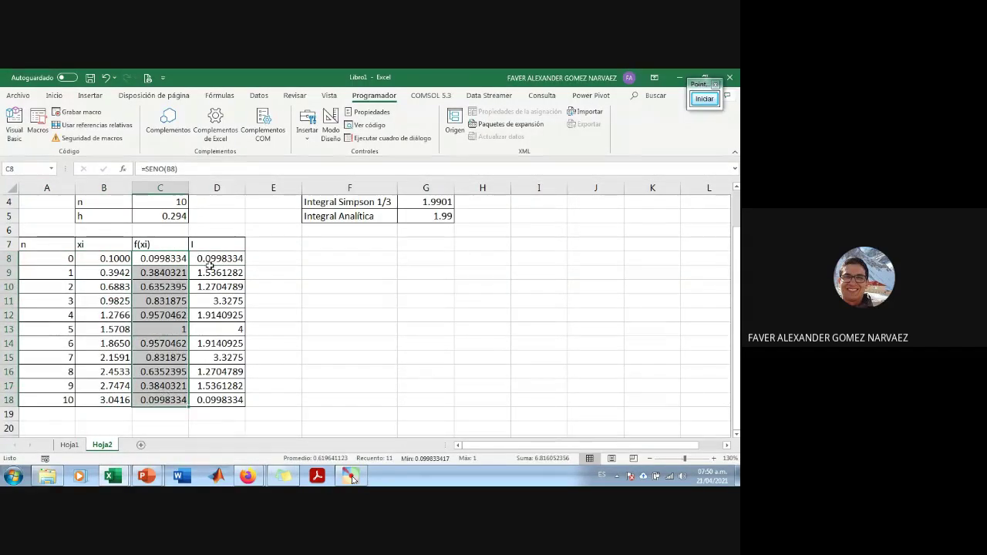
drag(208, 262, 222, 399)
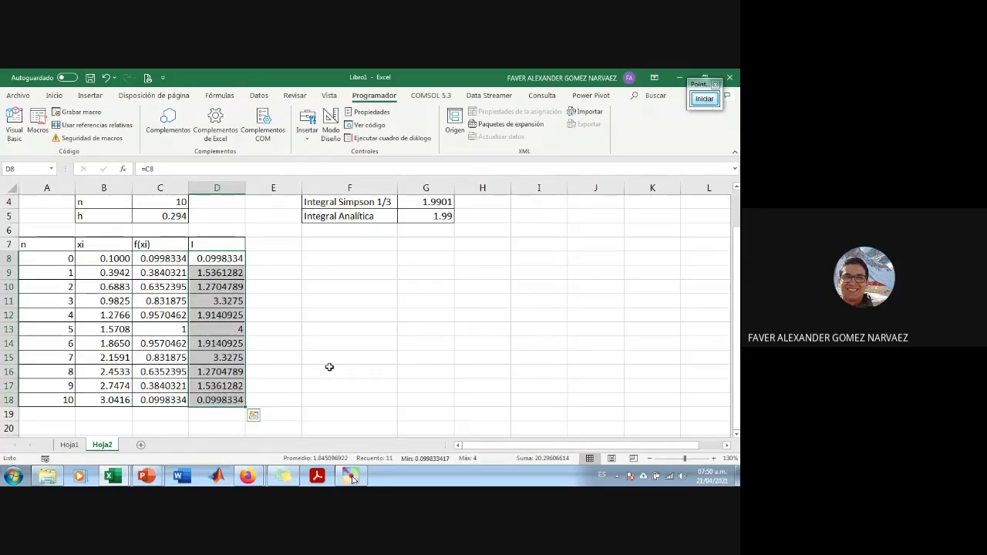
click(316, 289)
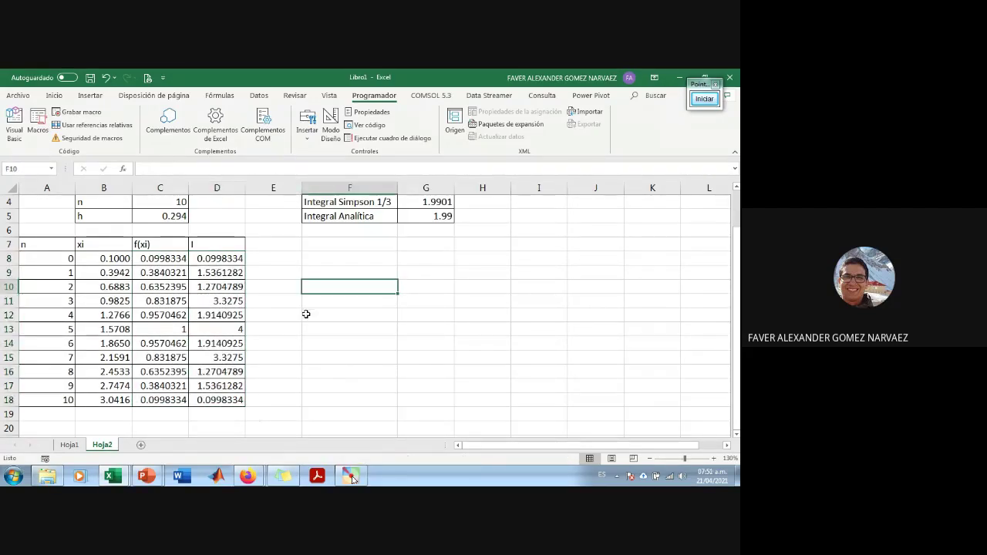
Step: Examine the formula in cell D9 and the full range of column I it applies to
click(235, 271)
double_click(235, 272)
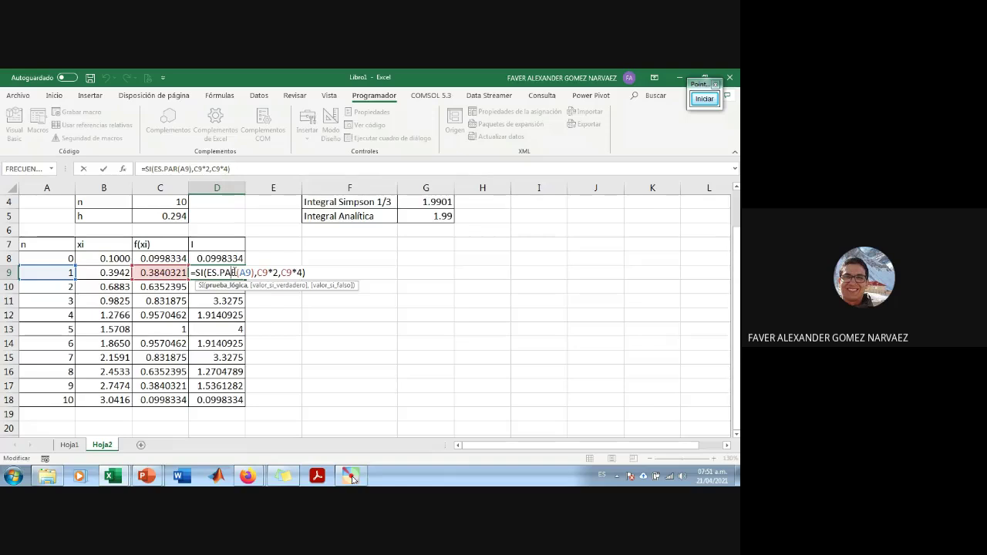
key(Return)
drag(231, 259, 224, 399)
click(361, 371)
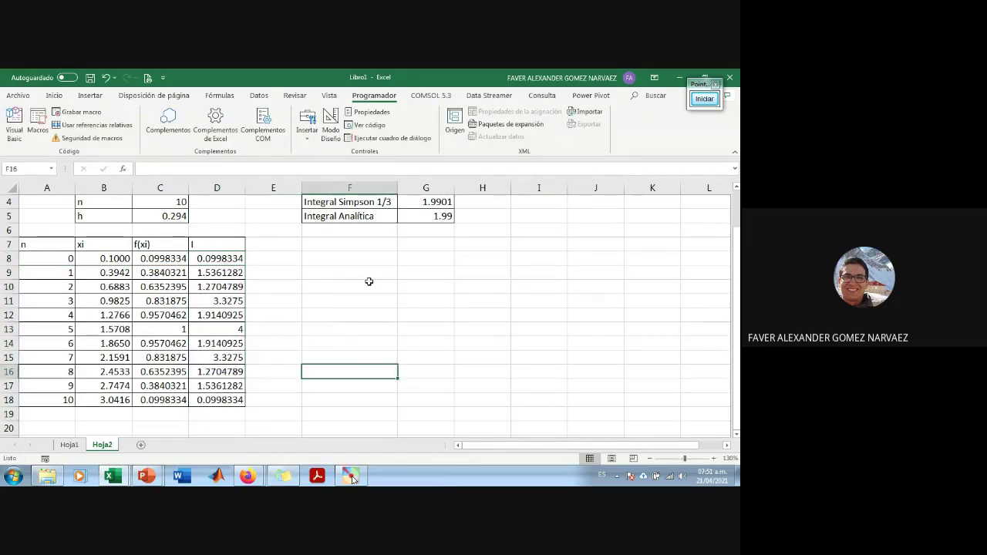
Step: Examine the Simpson 1/3 integral formula in cell G4 and leave it without editing
scroll(401, 305, up, 1)
click(447, 246)
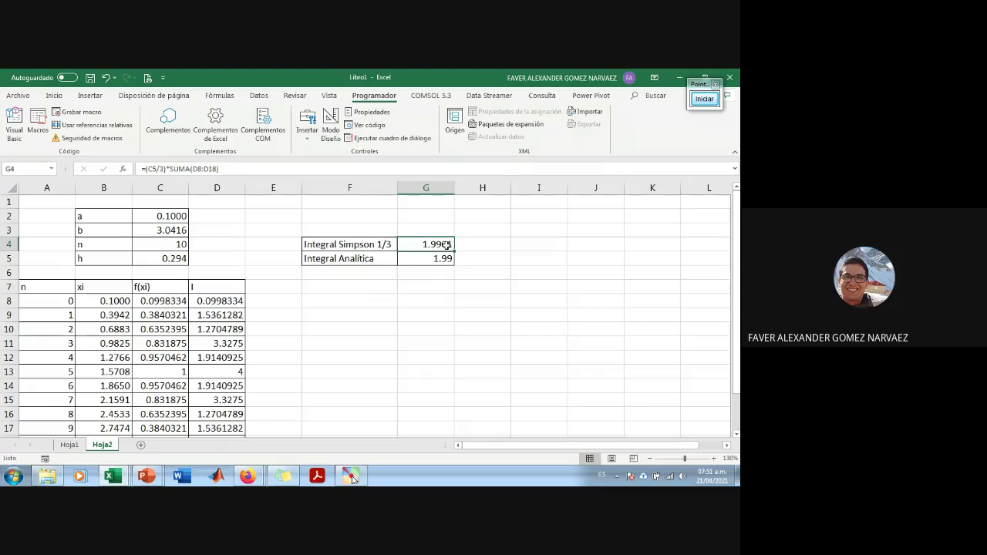
double_click(447, 245)
drag(433, 244, 463, 244)
click(453, 314)
key(Escape)
Step: Review the column I values and its header once more, and return to the code below ReDim fx(n)
scroll(240, 316, down, 1)
drag(227, 258, 219, 386)
click(215, 244)
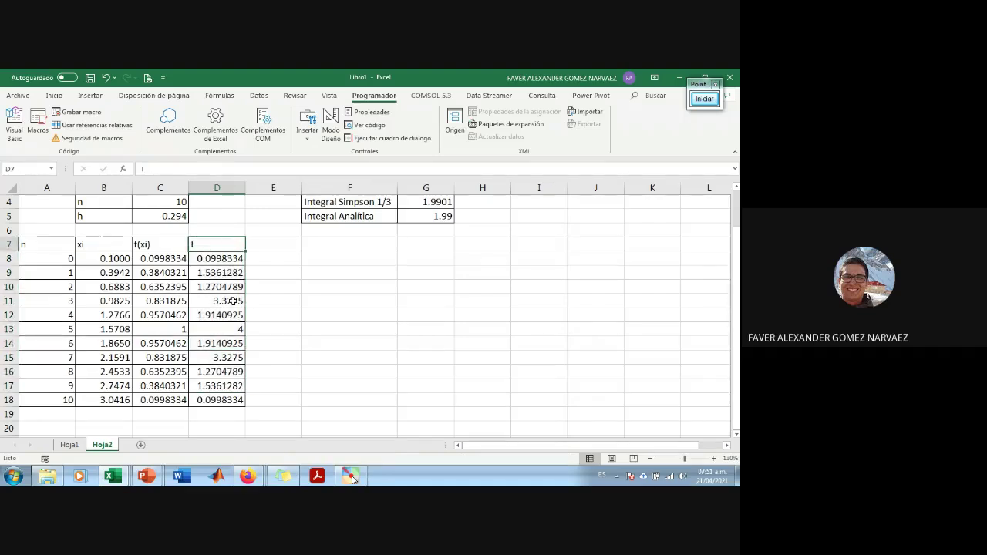
key(alt+Tab)
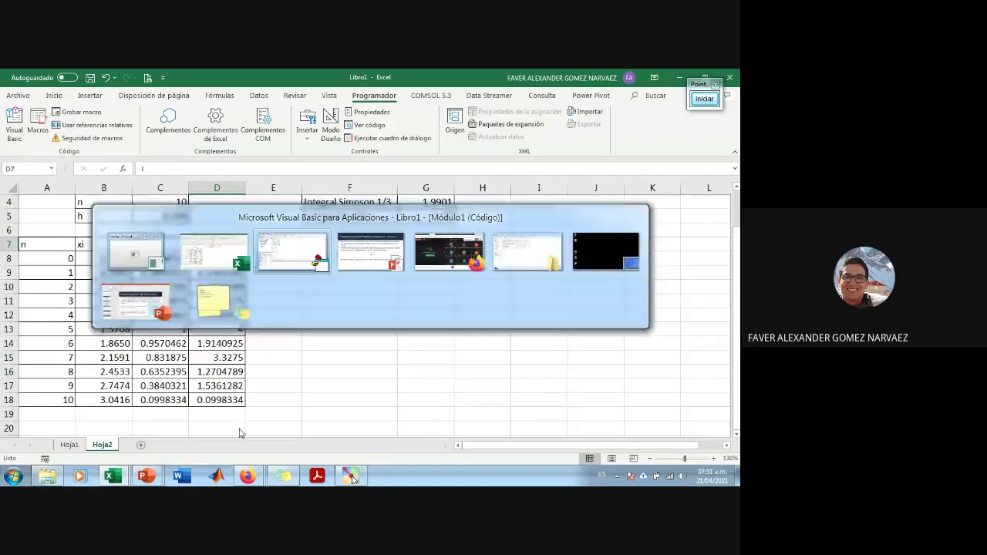
click(234, 293)
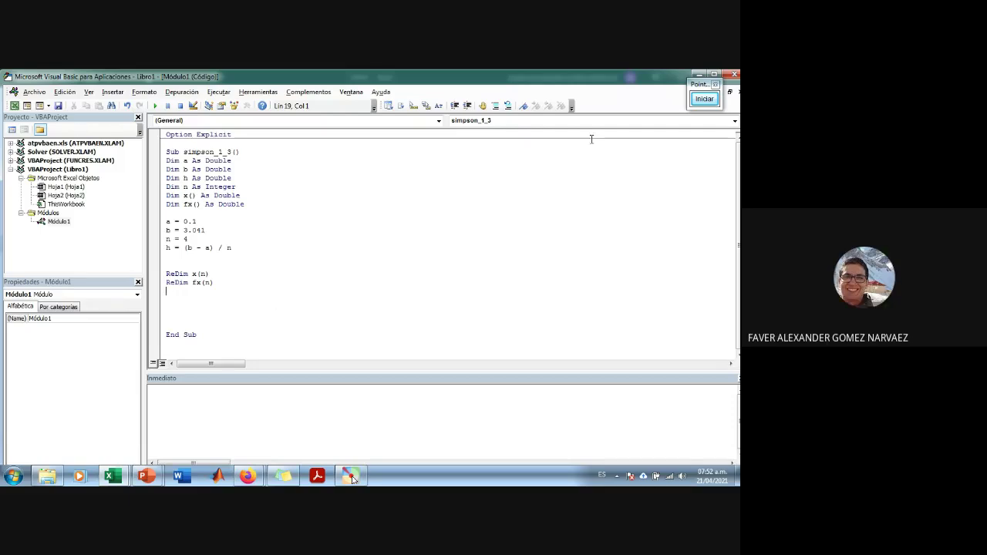
Step: Return to the workbook and start saving it, choosing Escritorio as the destination folder
key(alt+F11)
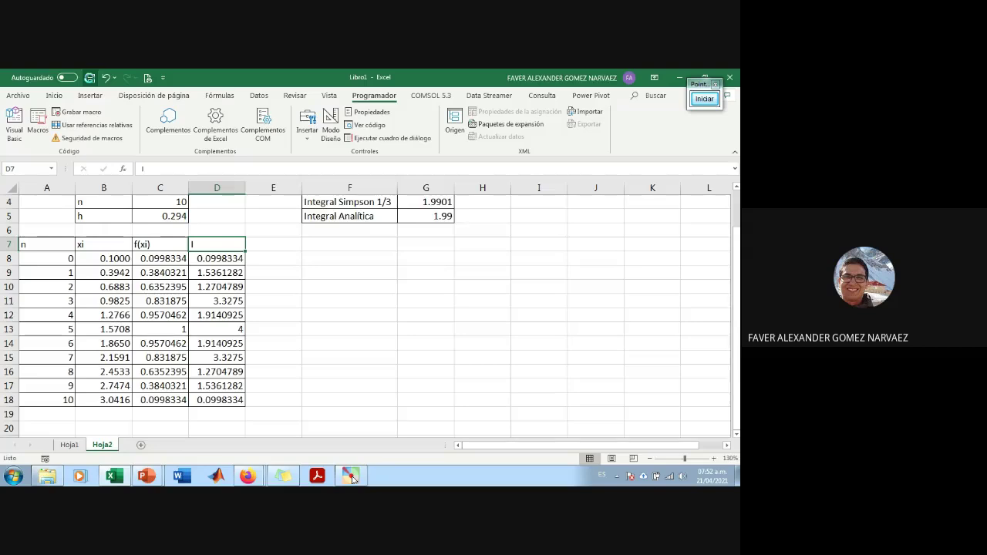
key(ctrl+s)
click(307, 323)
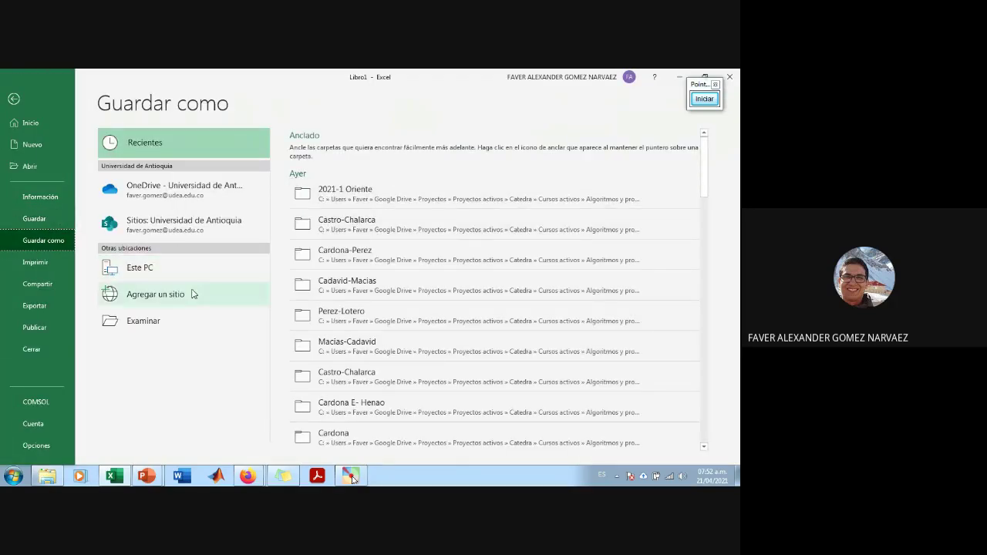
click(146, 321)
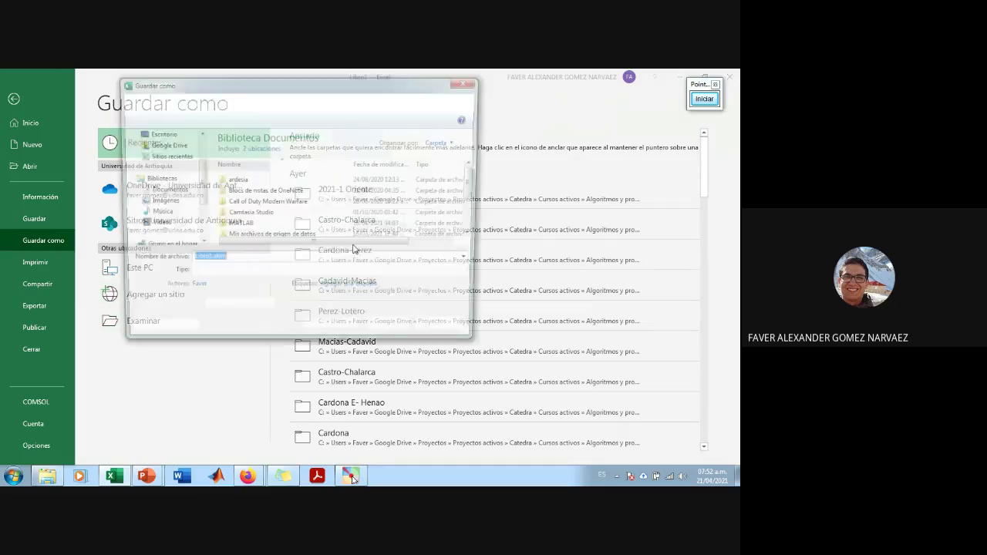
click(173, 169)
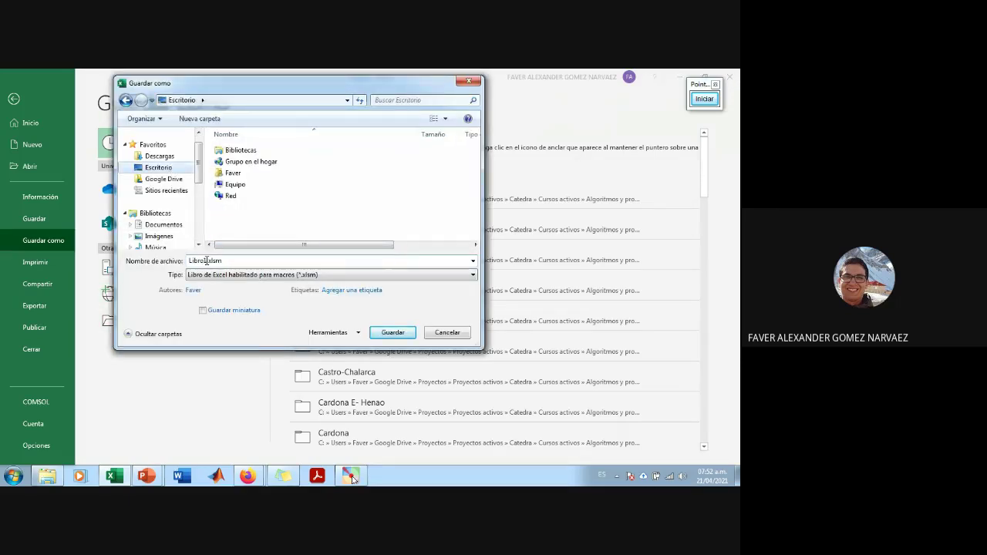
Step: Name the macro-enabled workbook Ejemplos MN 21-04-2021.xlsm and save it
click(214, 260)
click(212, 261)
key(BackSpace)
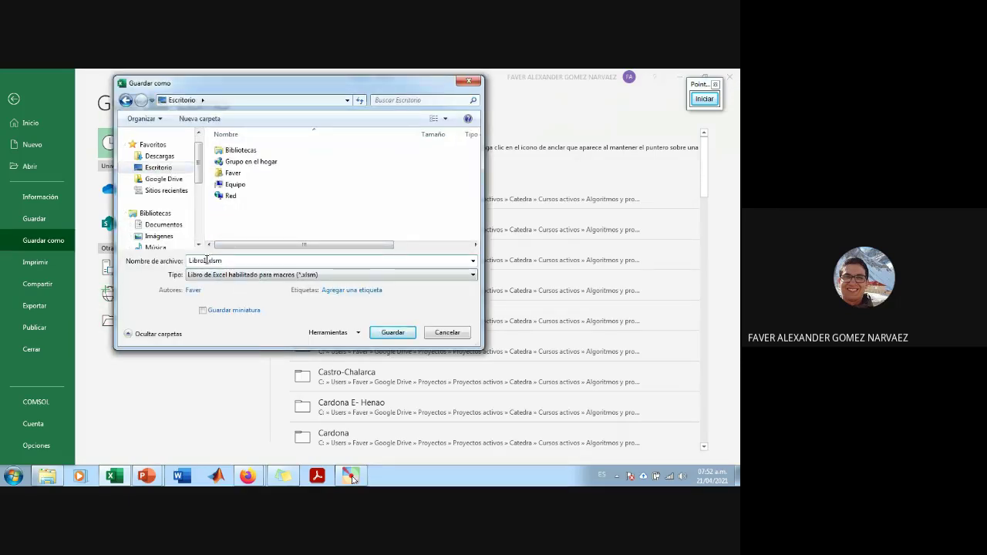
key(BackSpace)
key(BackSpace)
key(BackSpace)
key(BackSpace)
key(BackSpace)
text(Ejemplos MN )
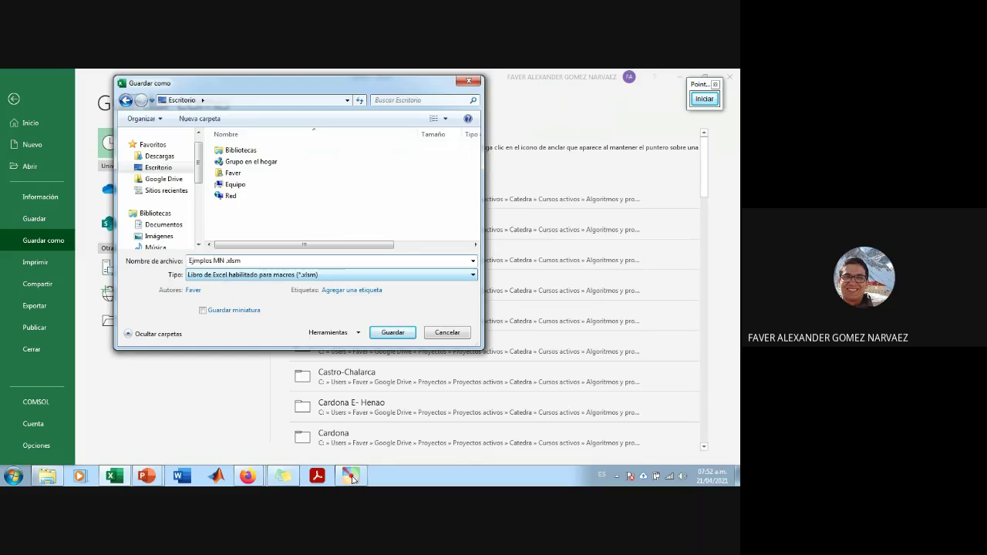
text(21-04-2021)
key(Return)
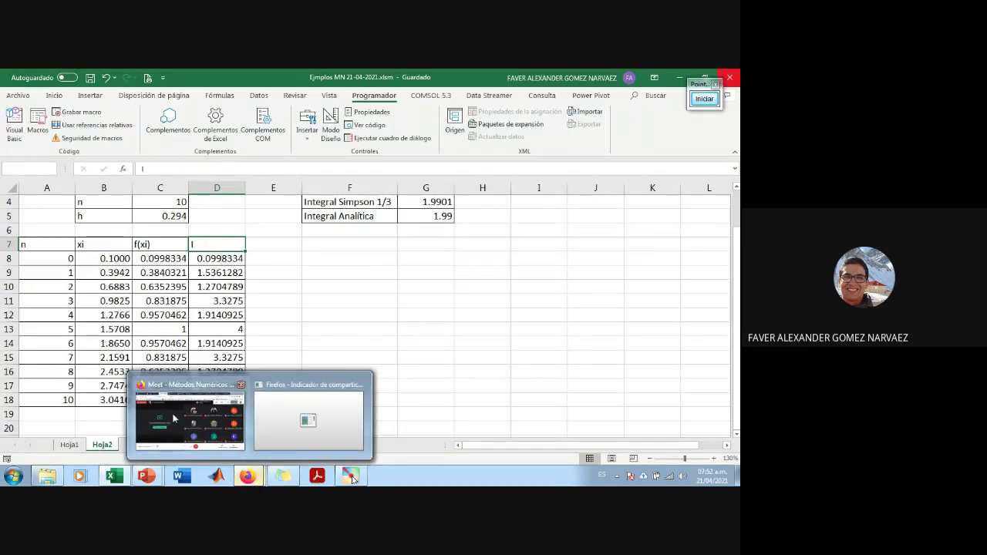
Step: Switch to the Google Meet call in Firefox and open its additional options
click(189, 405)
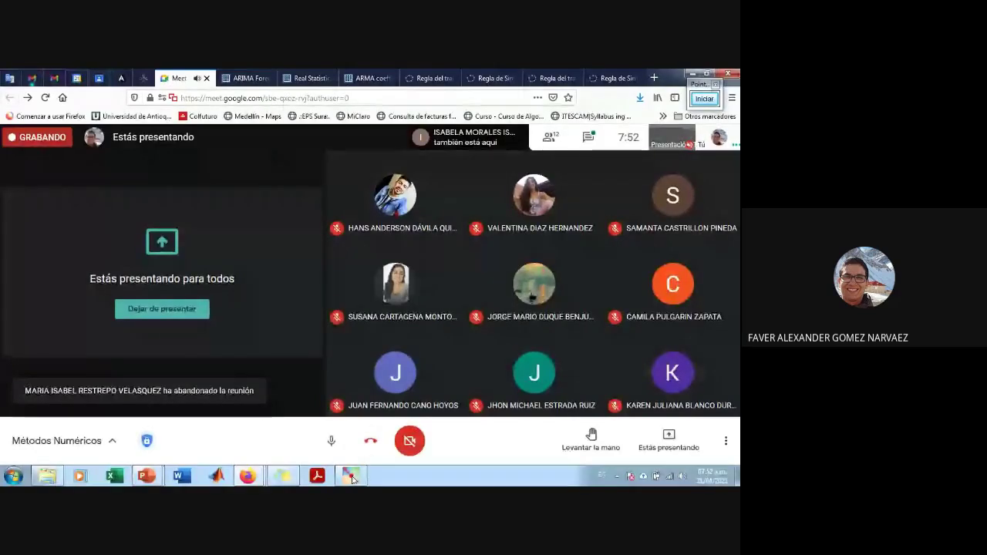
click(725, 440)
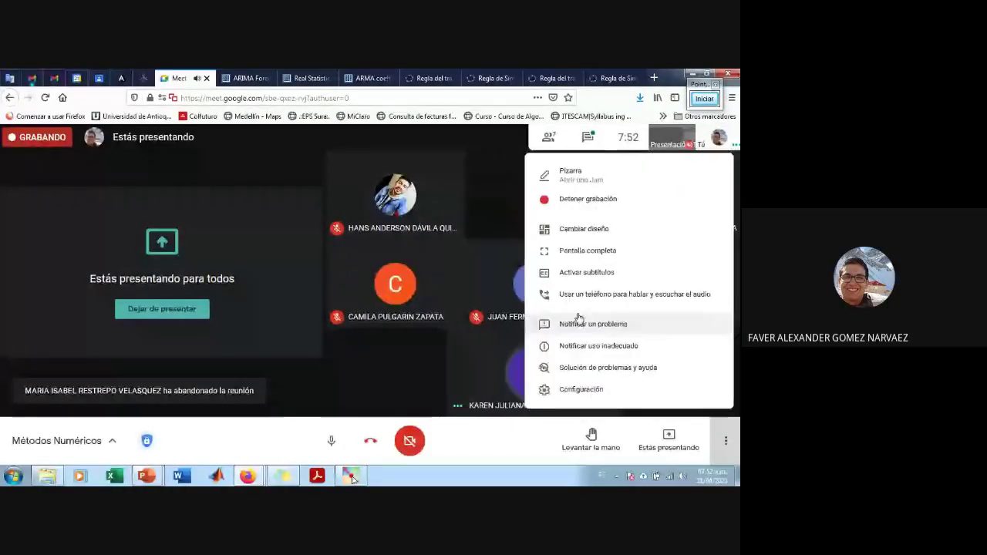